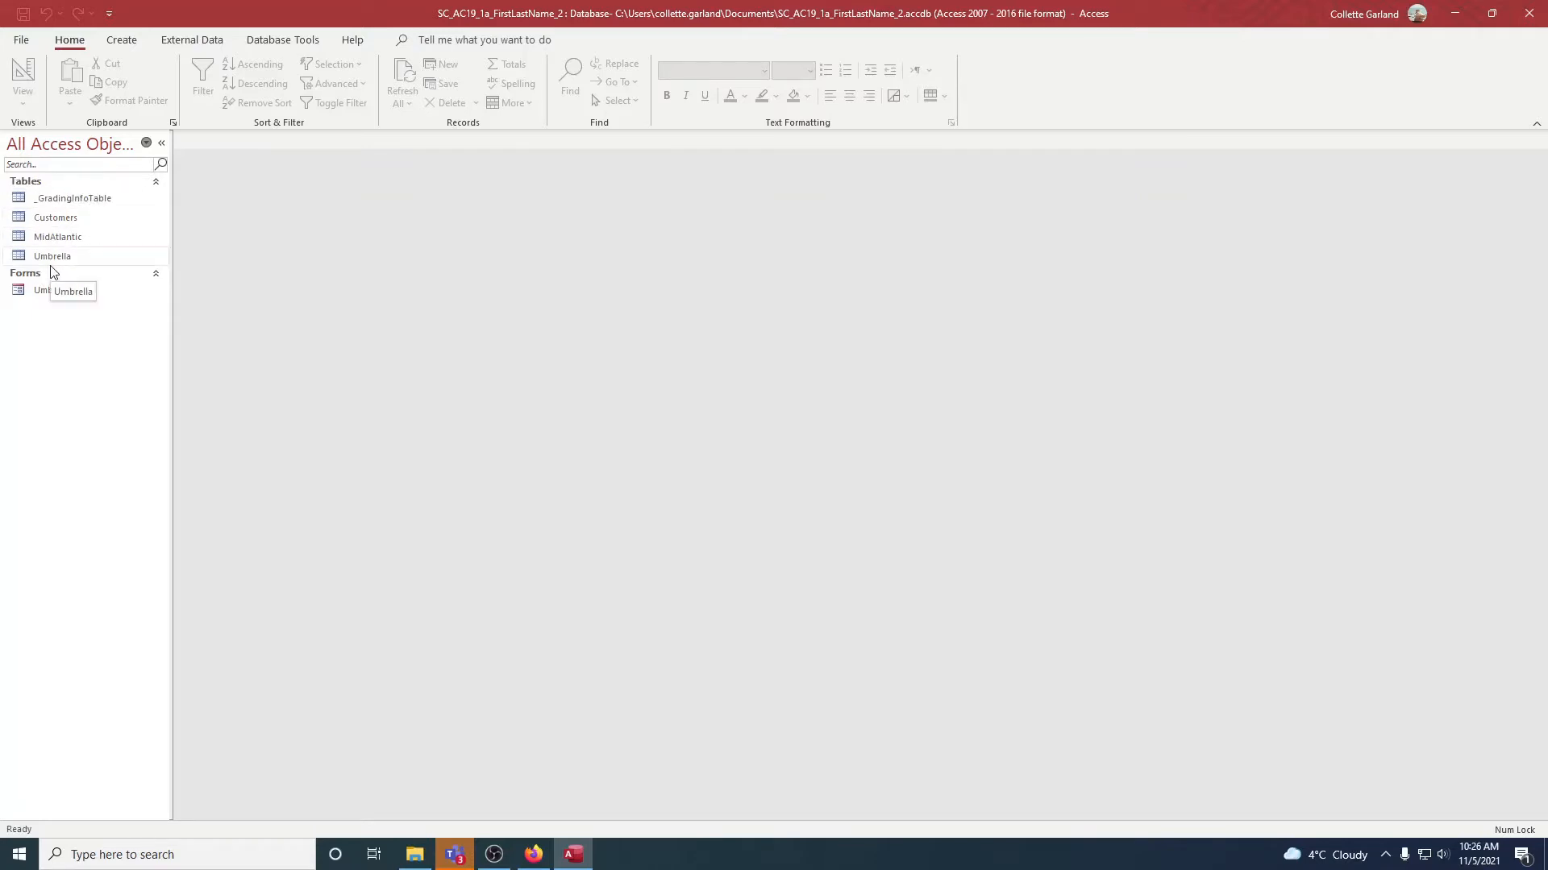
# Create a new table in Datasheet View and rename its ID field to PolicyNumber.
pyautogui.click(117, 45)
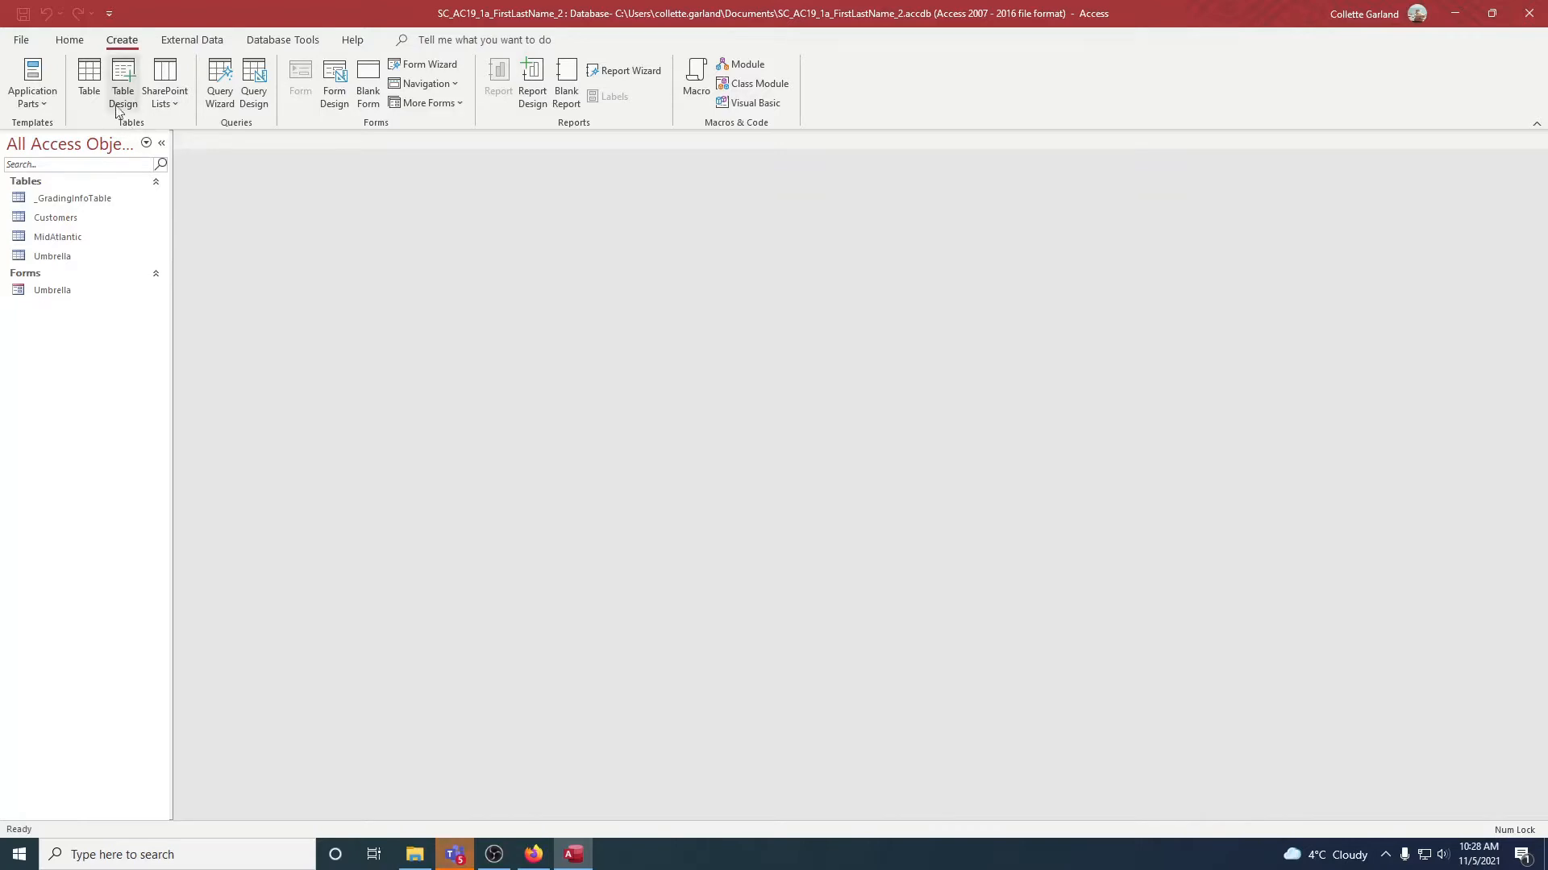
pyautogui.click(83, 73)
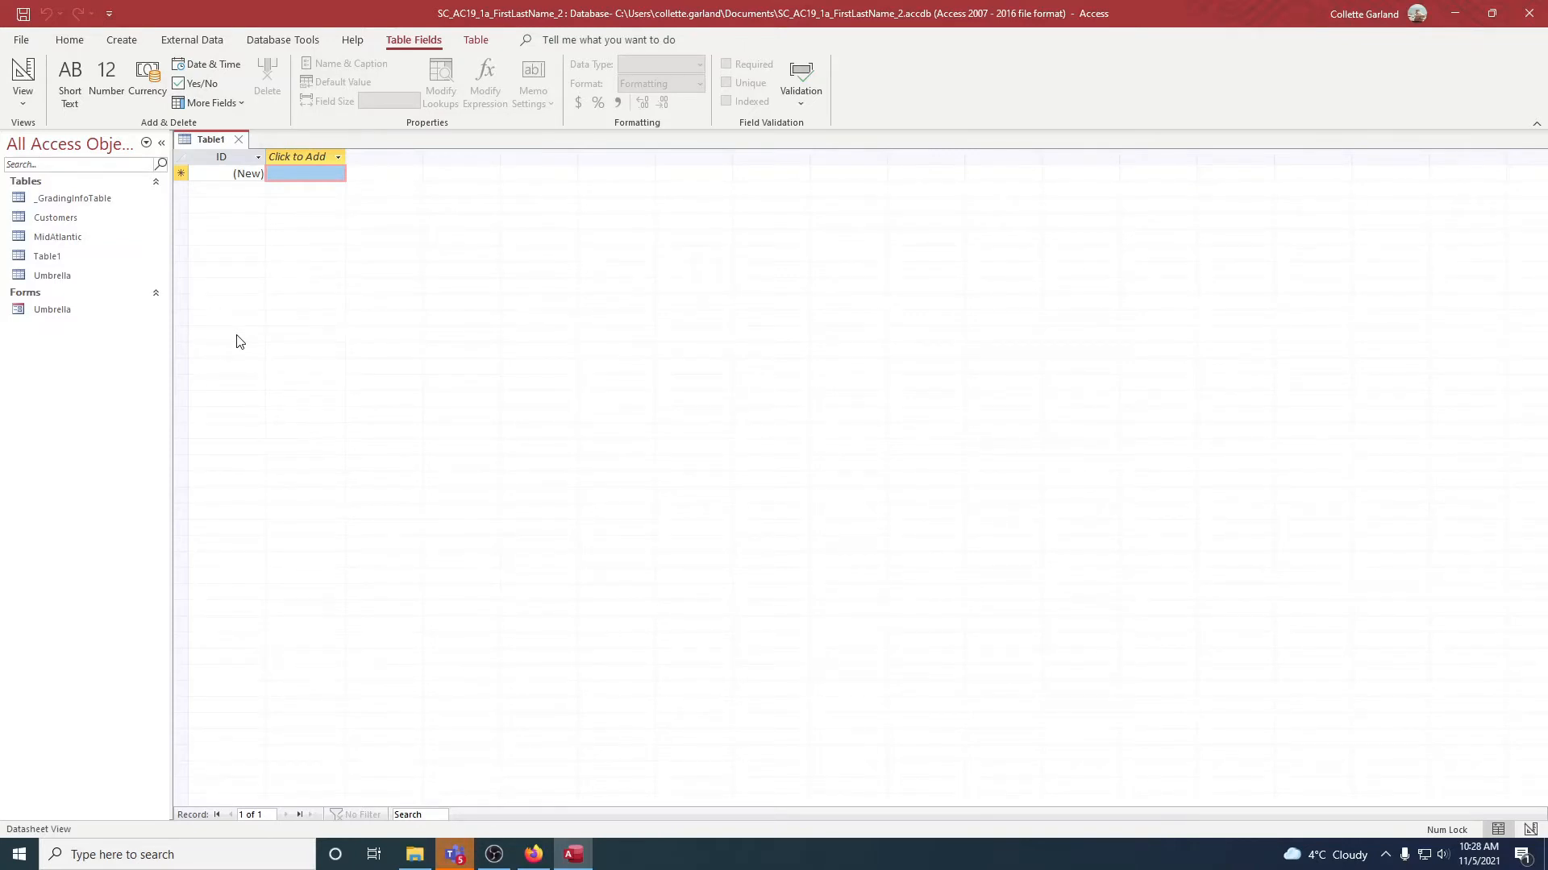
pyautogui.click(224, 155)
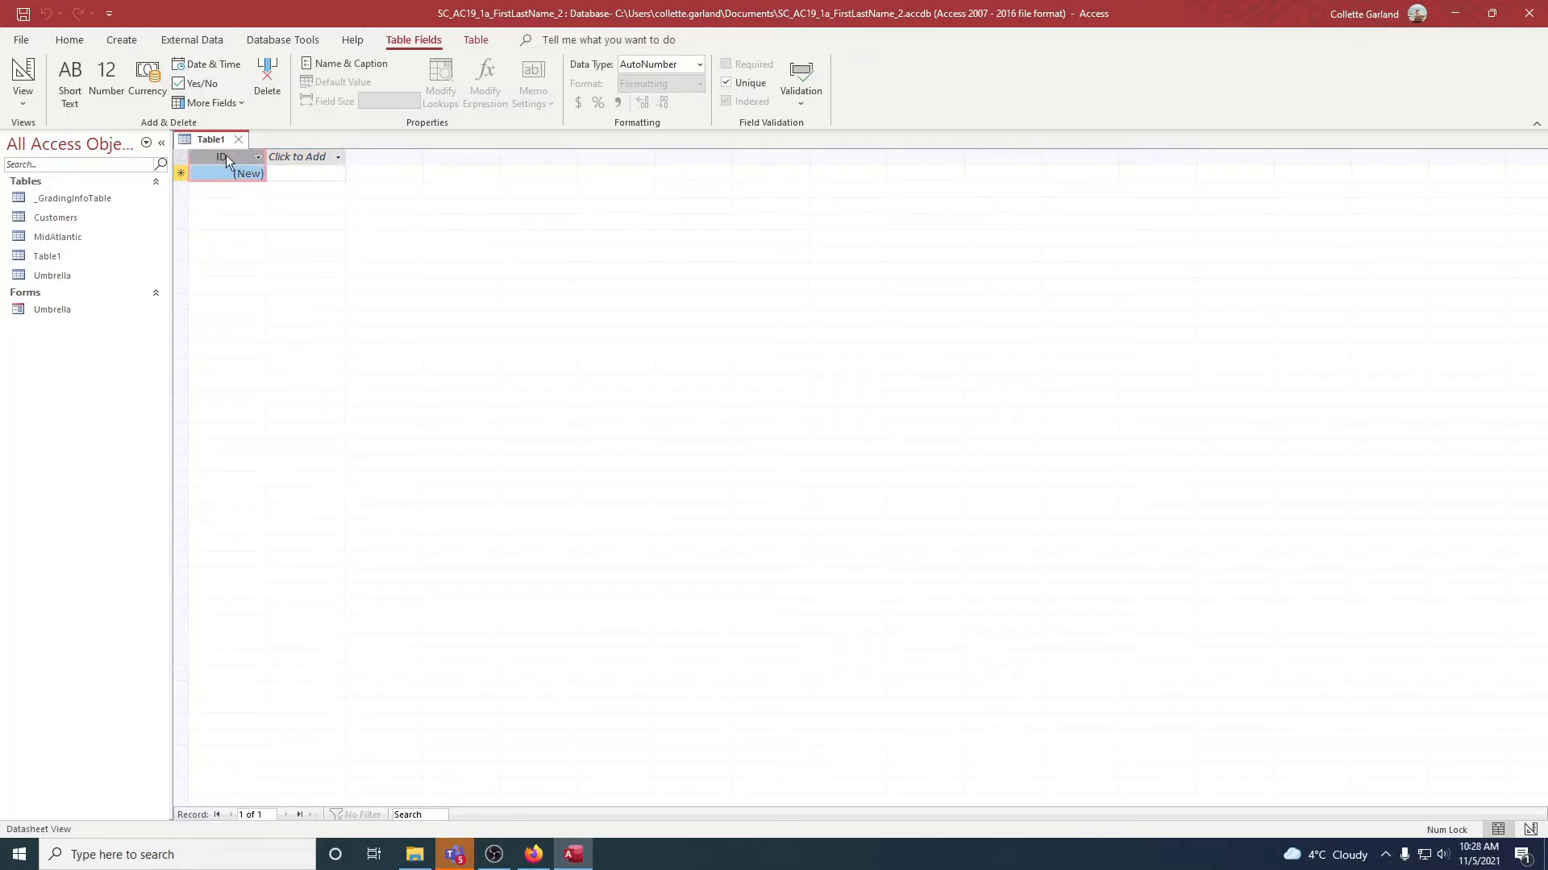
pyautogui.rightClick(226, 158)
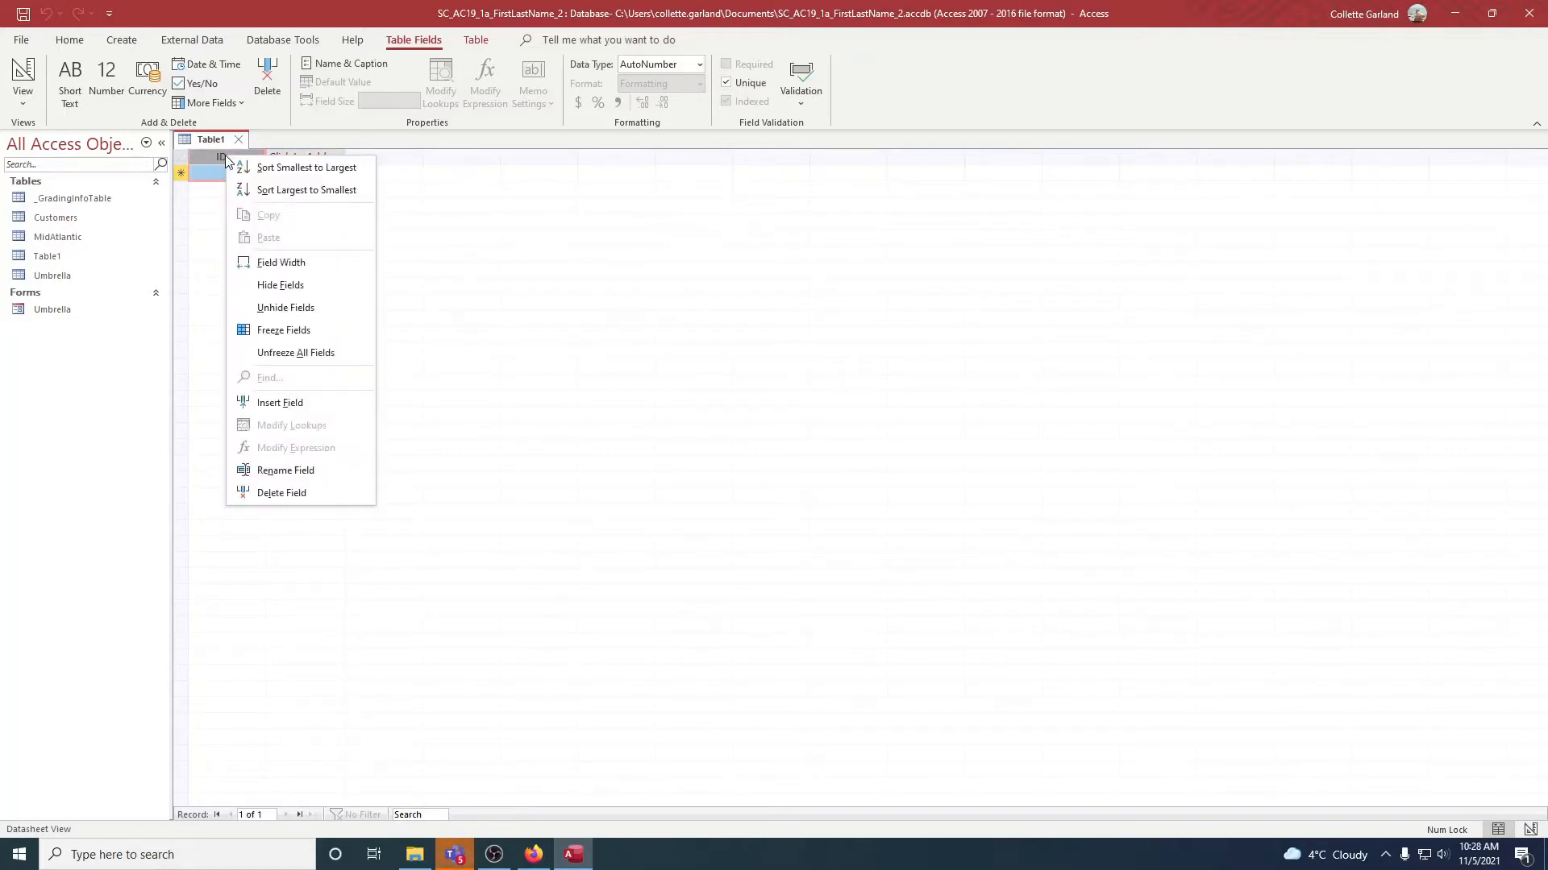
pyautogui.click(279, 472)
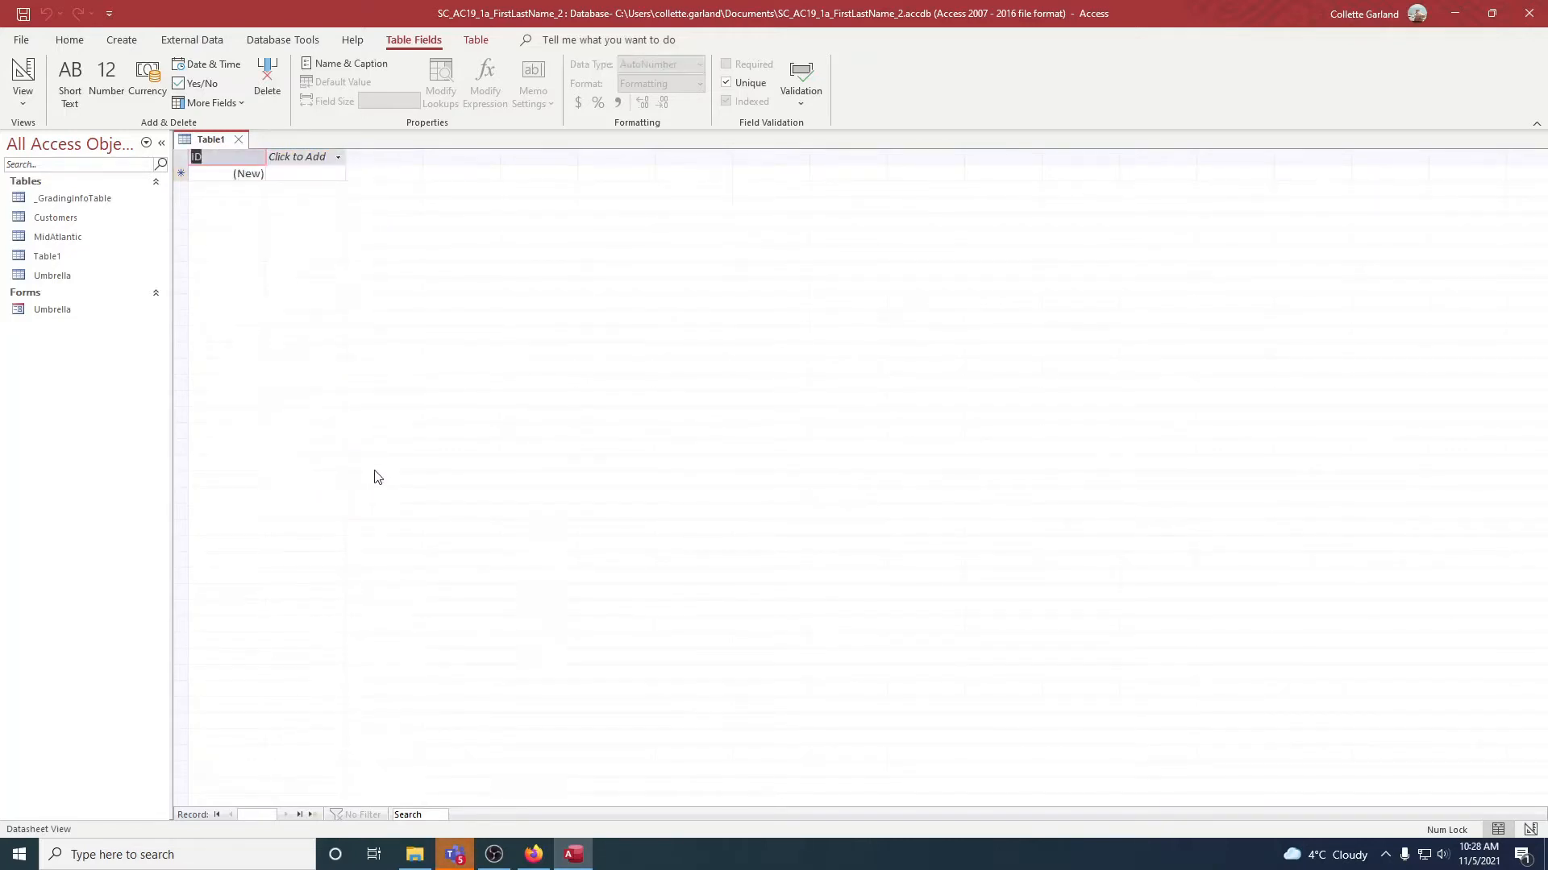
pyautogui.write('PolicyNumber')
pyautogui.press('Return')
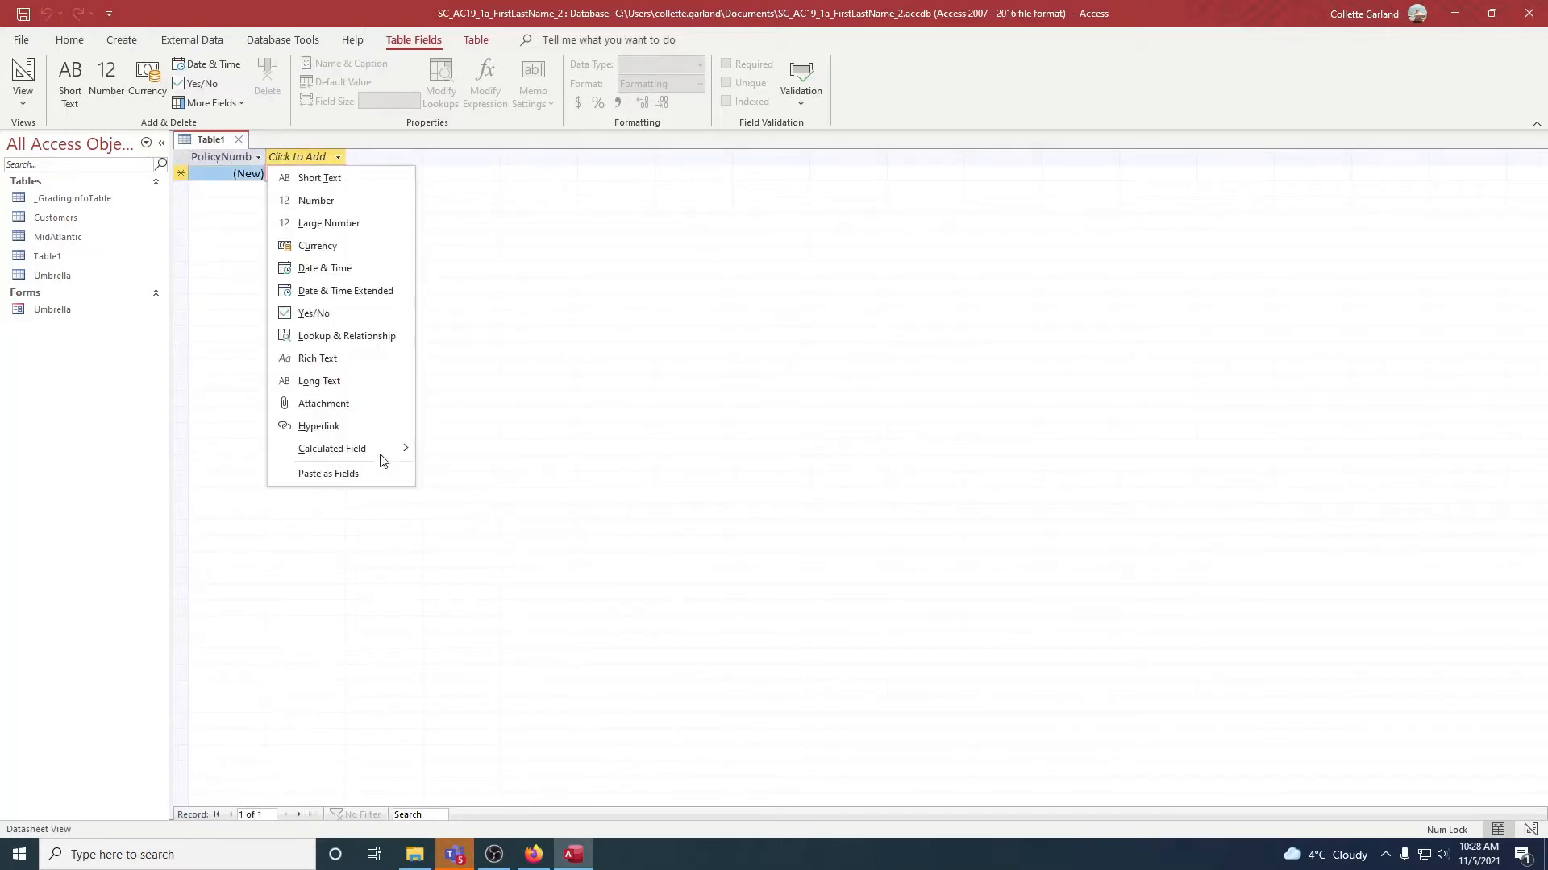
# Change the data type of the PolicyNumber field to Short Text.
pyautogui.click(232, 170)
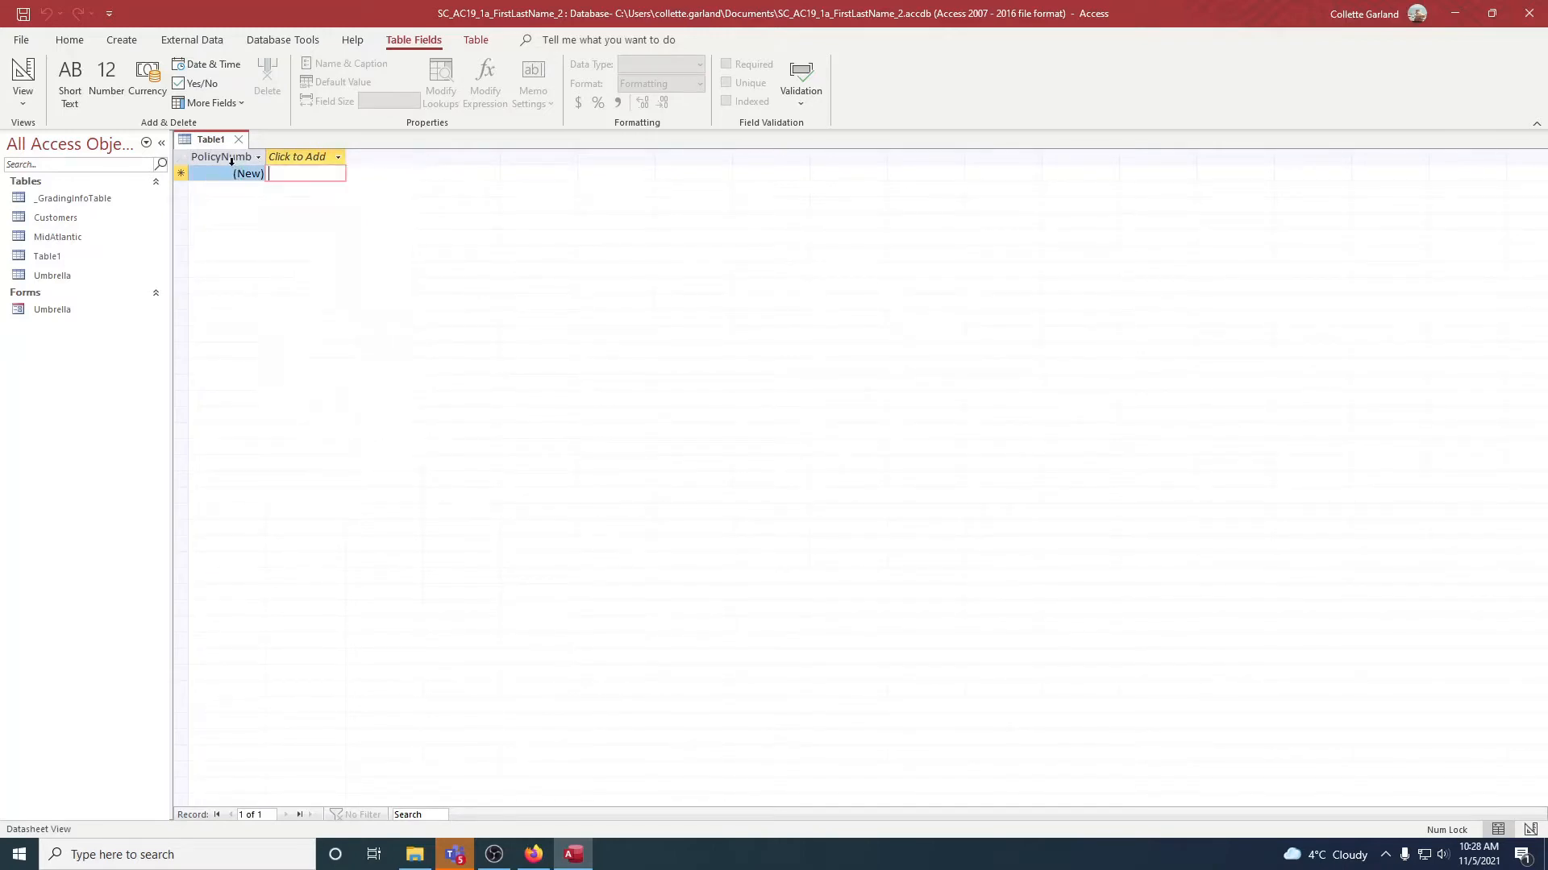
pyautogui.click(224, 158)
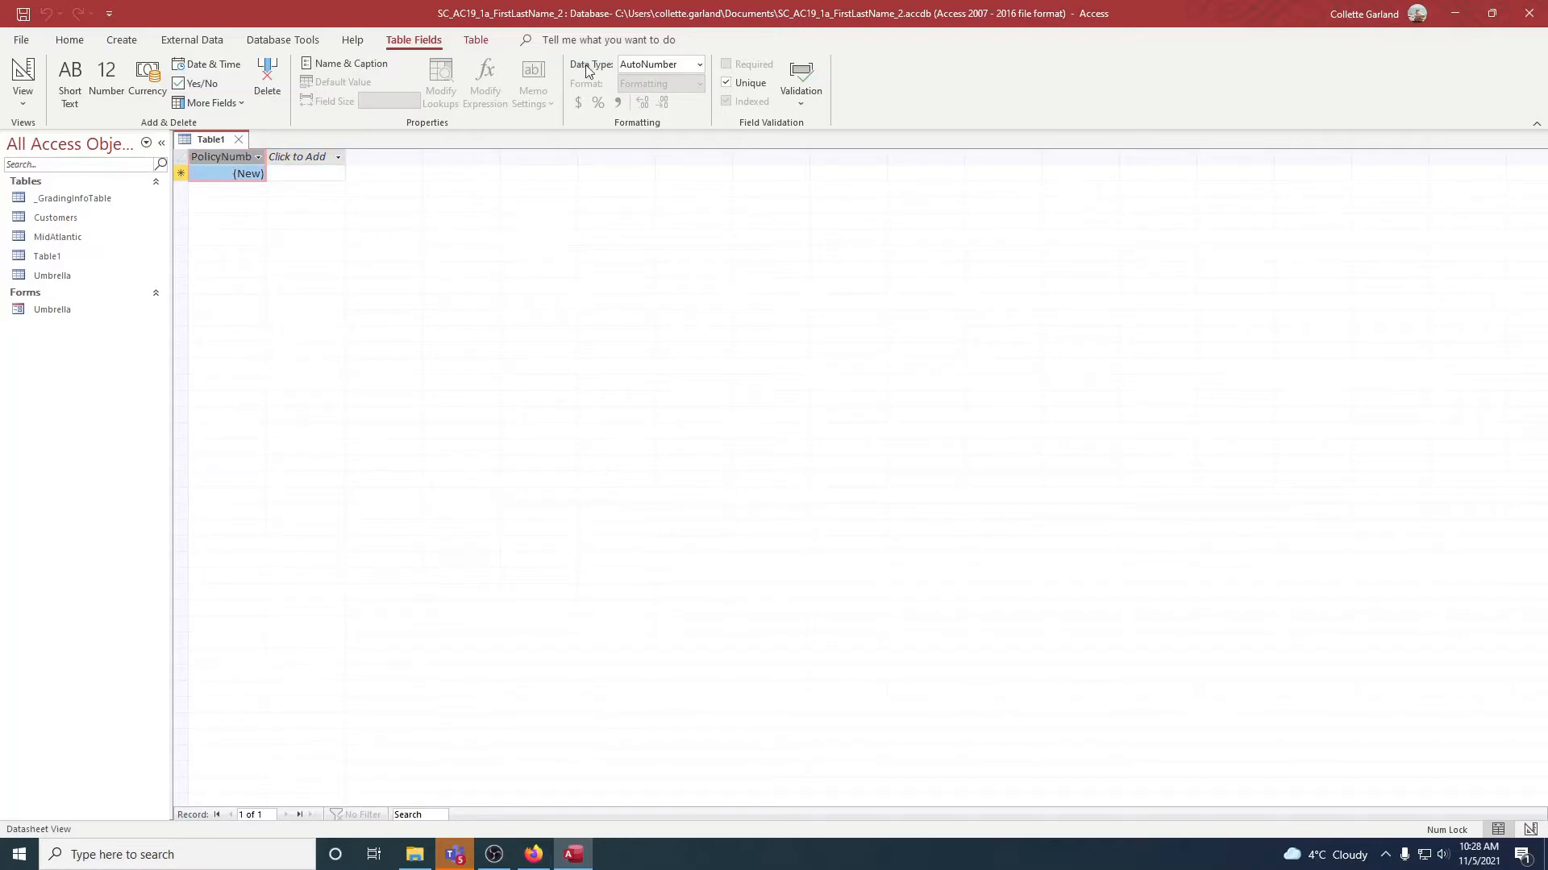
pyautogui.click(691, 65)
pyautogui.click(644, 78)
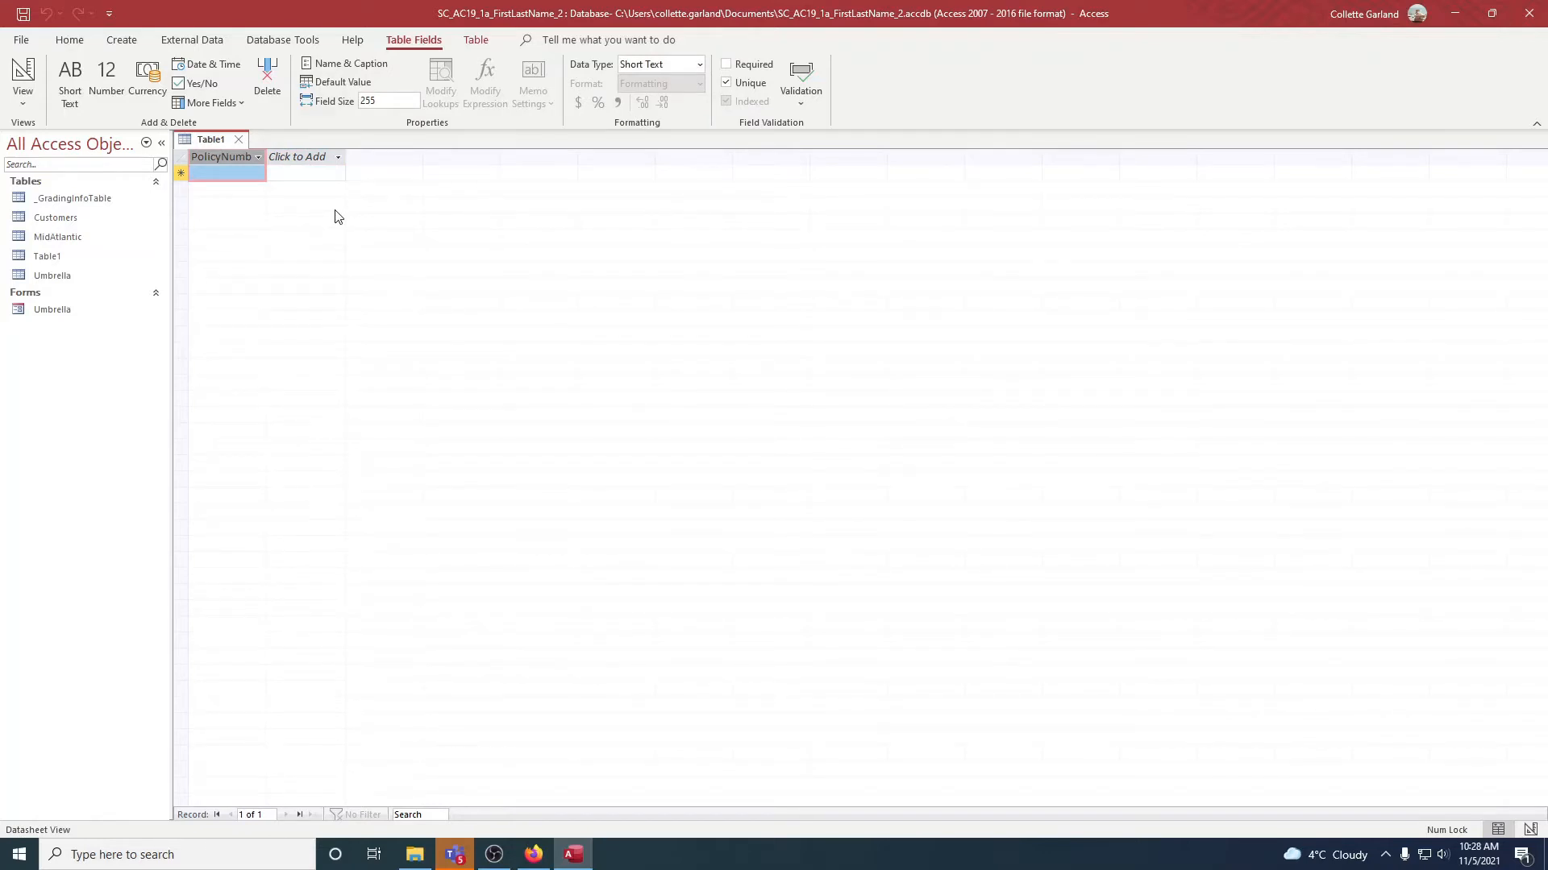
# Add a Short Text field named CustomerID and set its field size to 7.
pyautogui.click(338, 158)
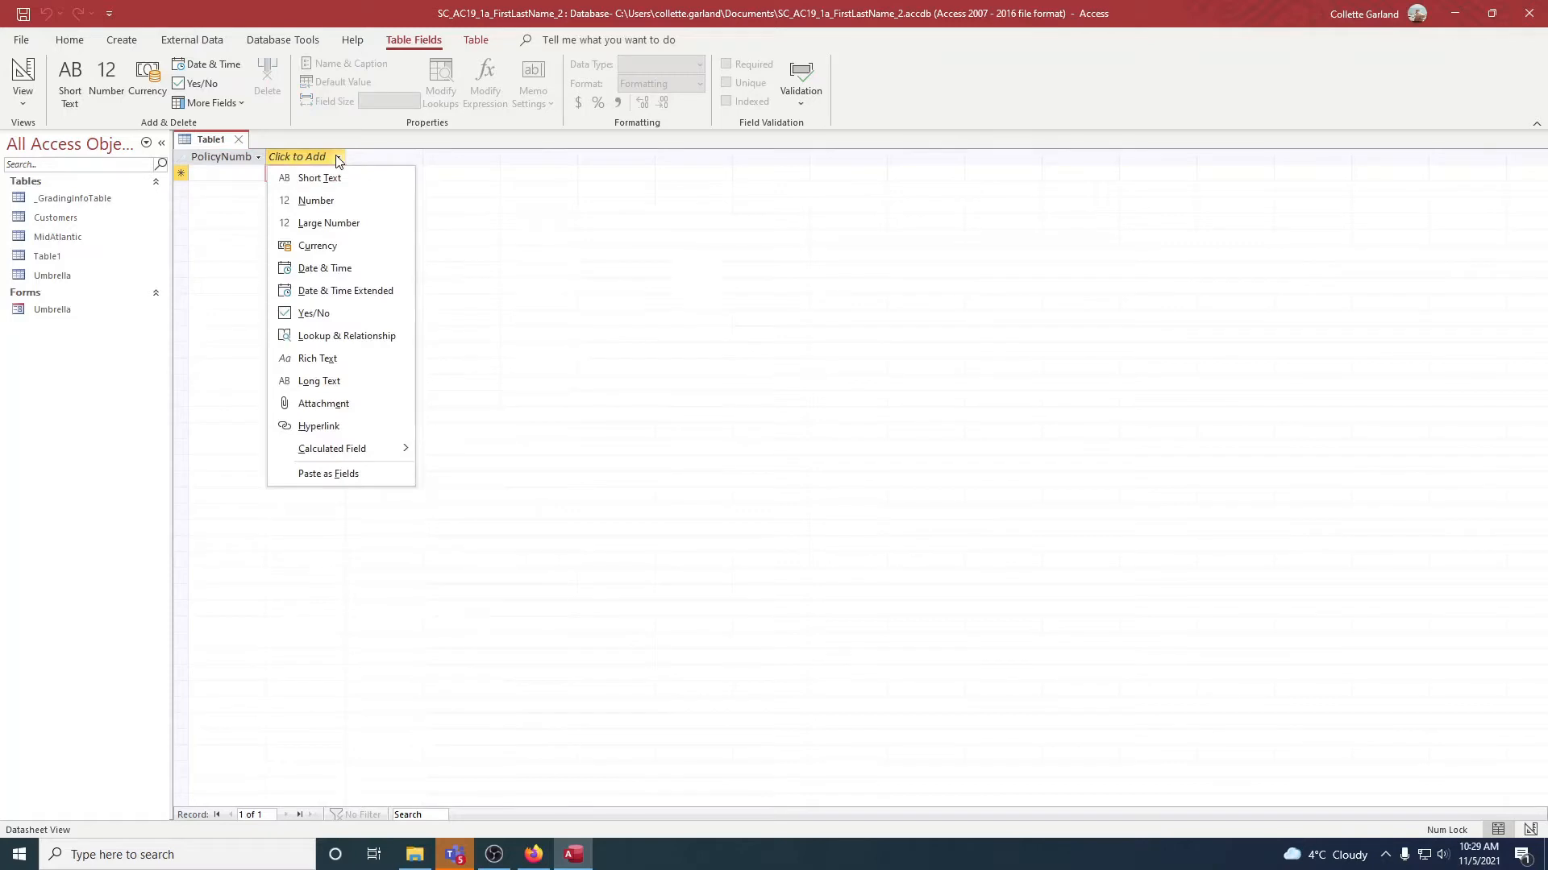
pyautogui.click(340, 175)
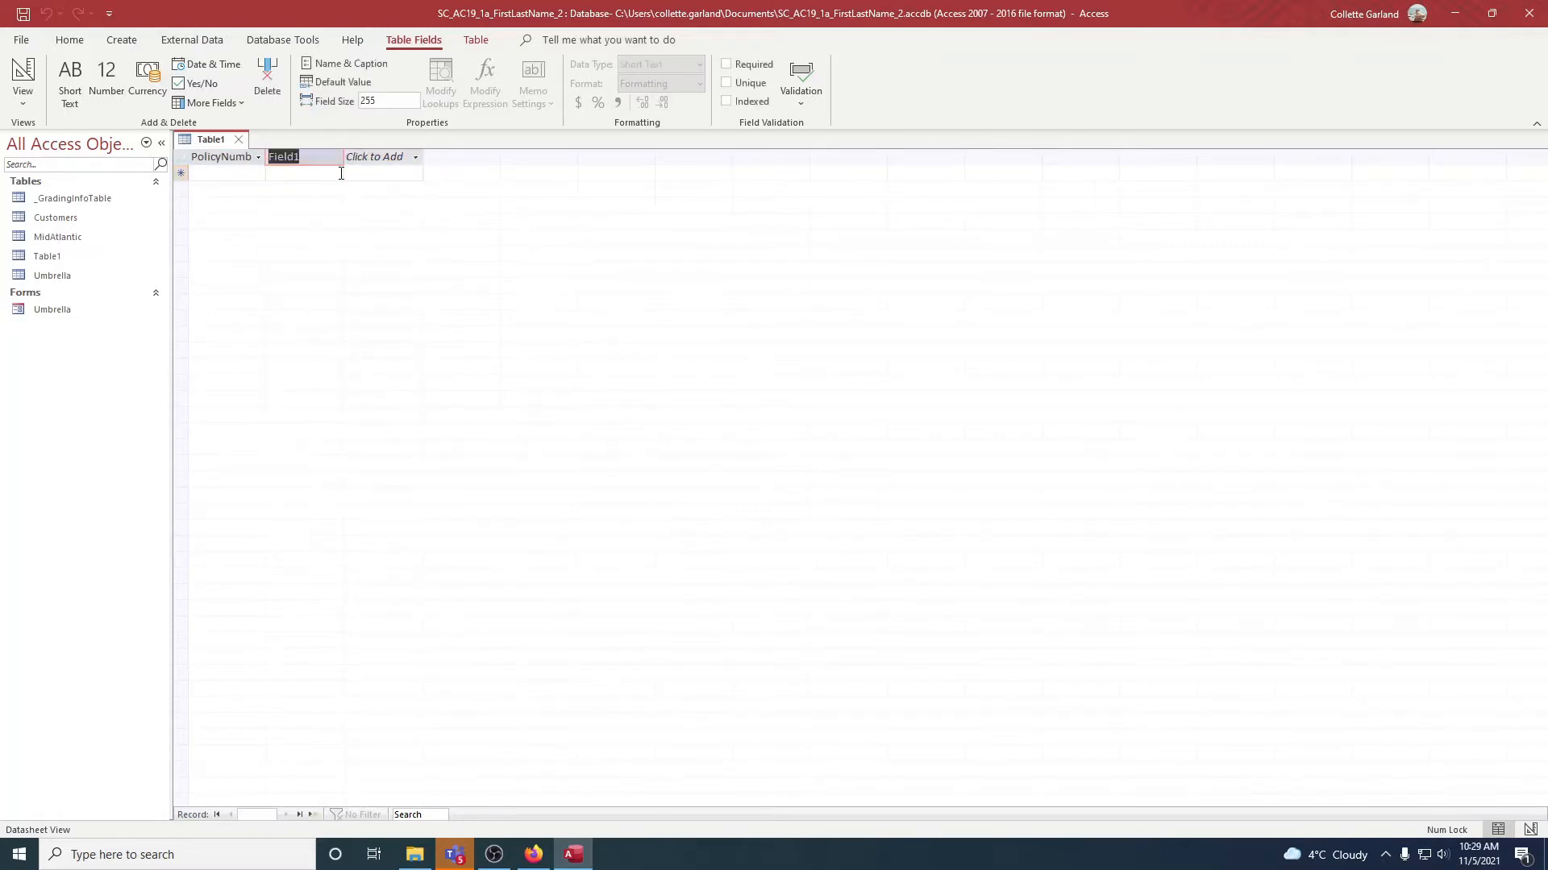
pyautogui.write('CustomerID')
pyautogui.click(336, 174)
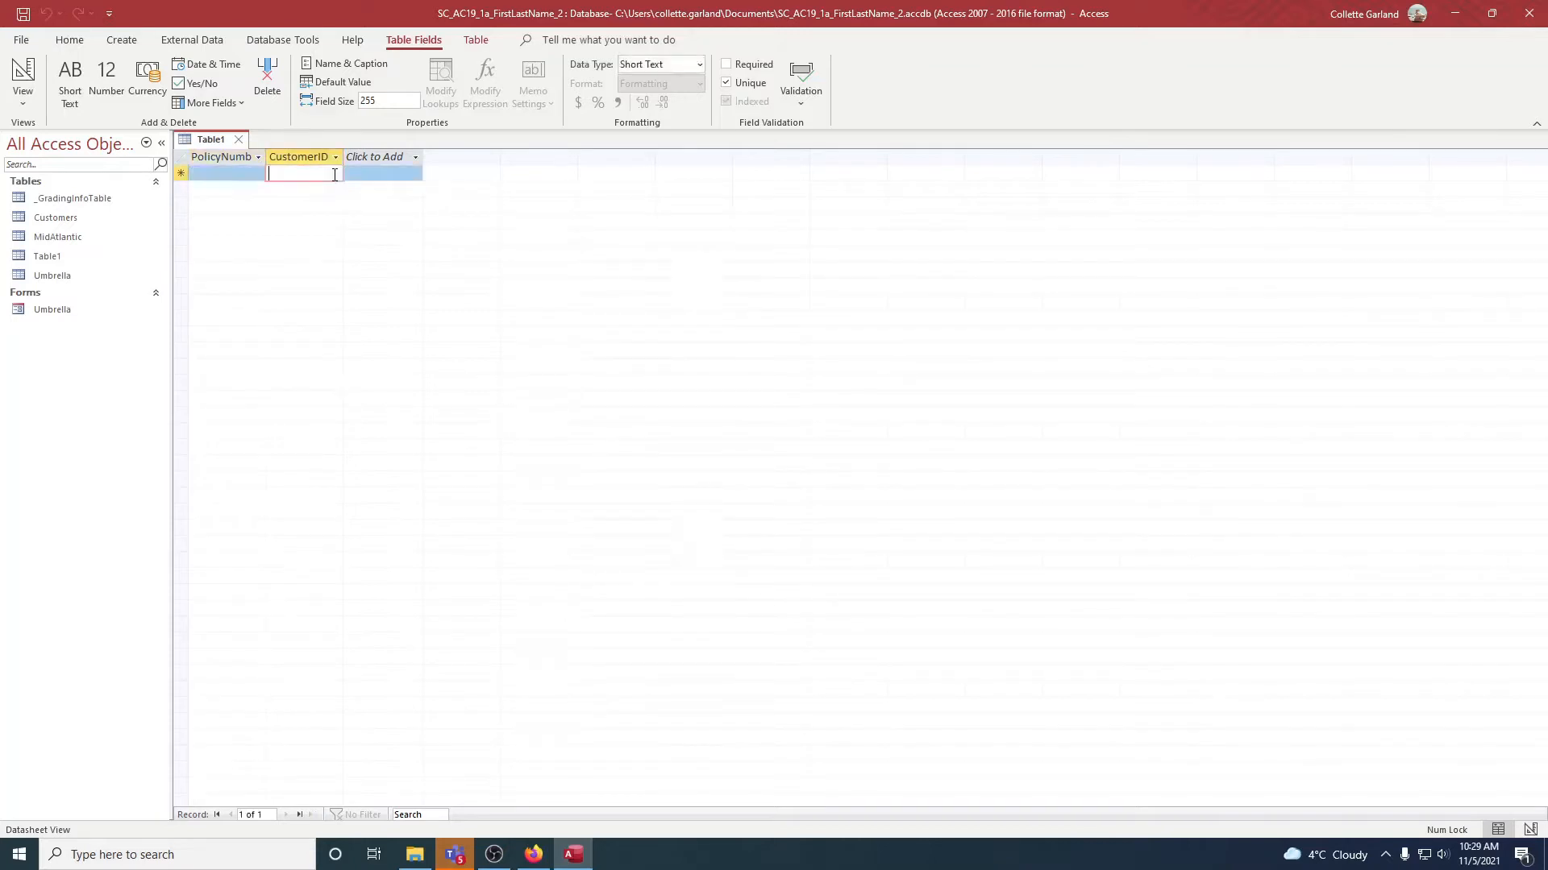
pyautogui.doubleClick(383, 101)
pyautogui.write('7')
# Add a Currency field named PersonalProperty after the CustomerID field.
pyautogui.click(414, 157)
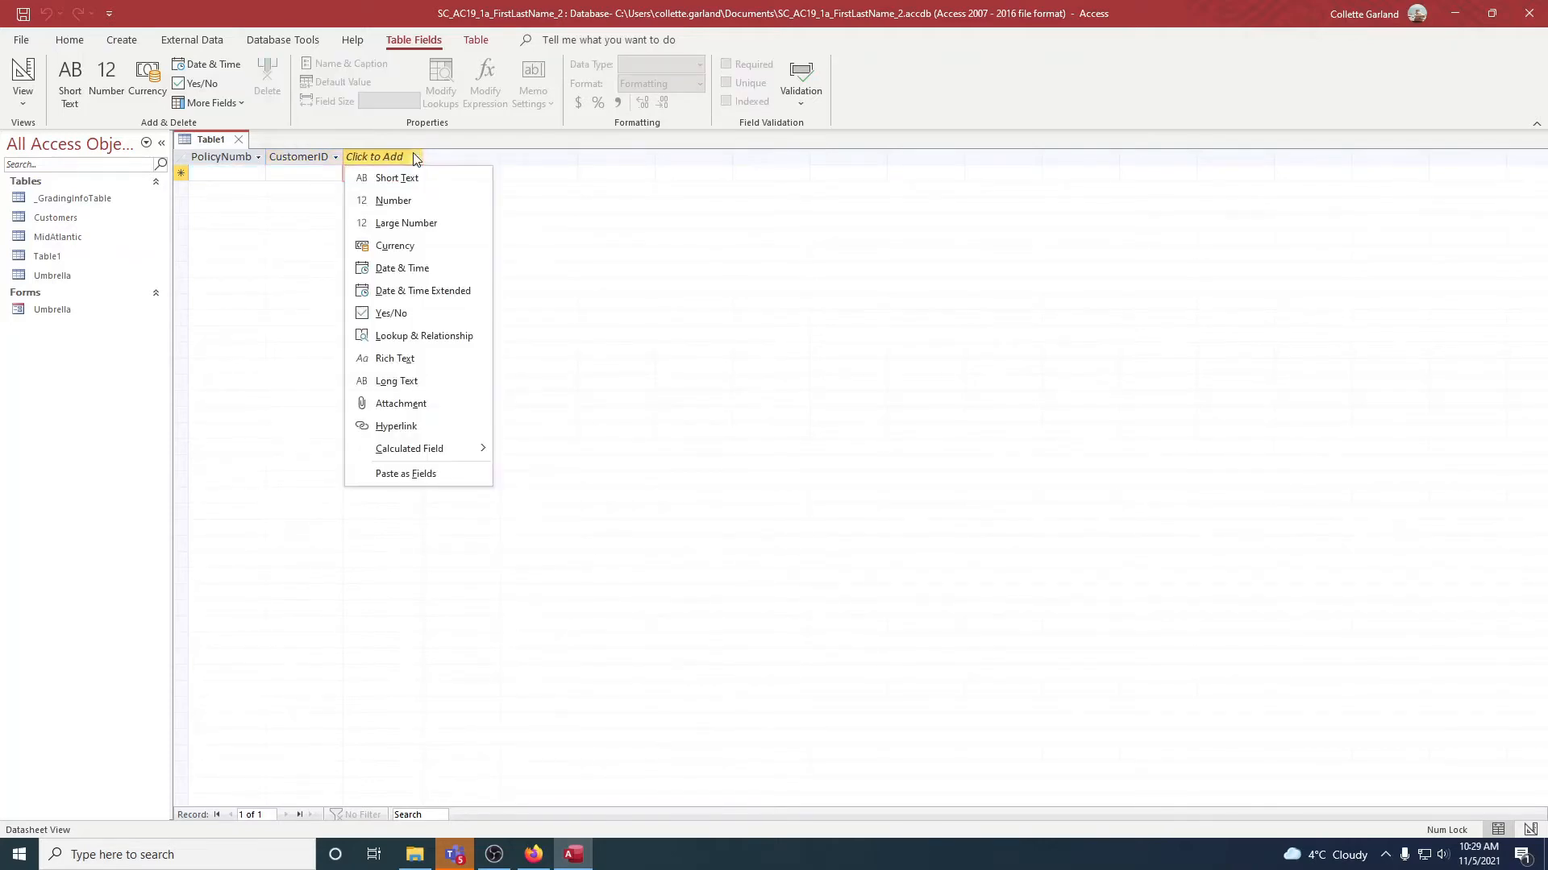
pyautogui.click(396, 246)
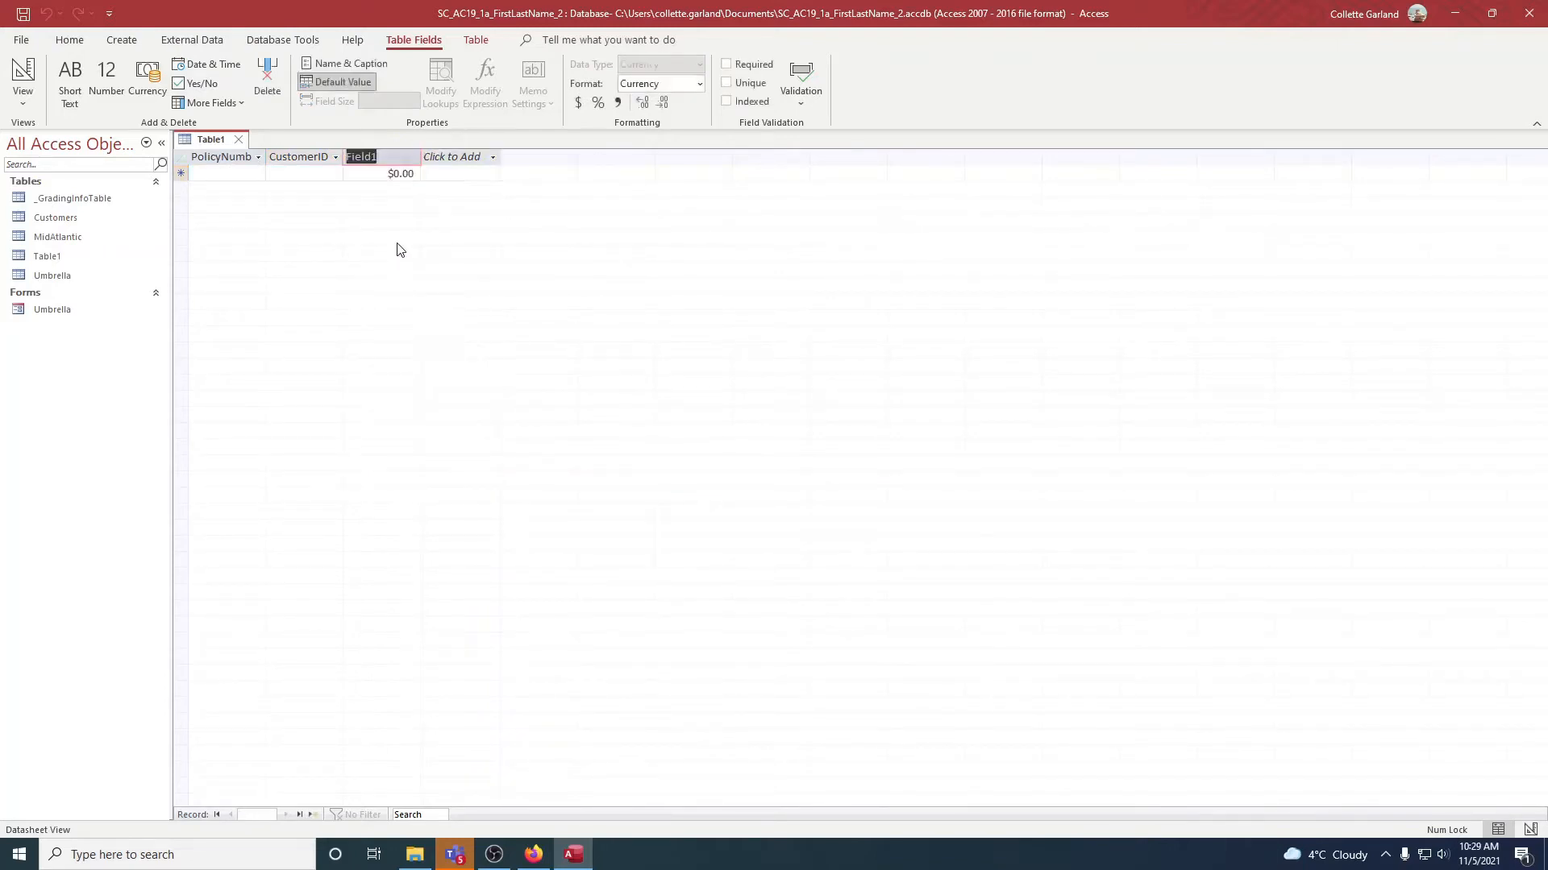
pyautogui.write('PersonalPrope')
pyautogui.write('rty')
pyautogui.press('Return')
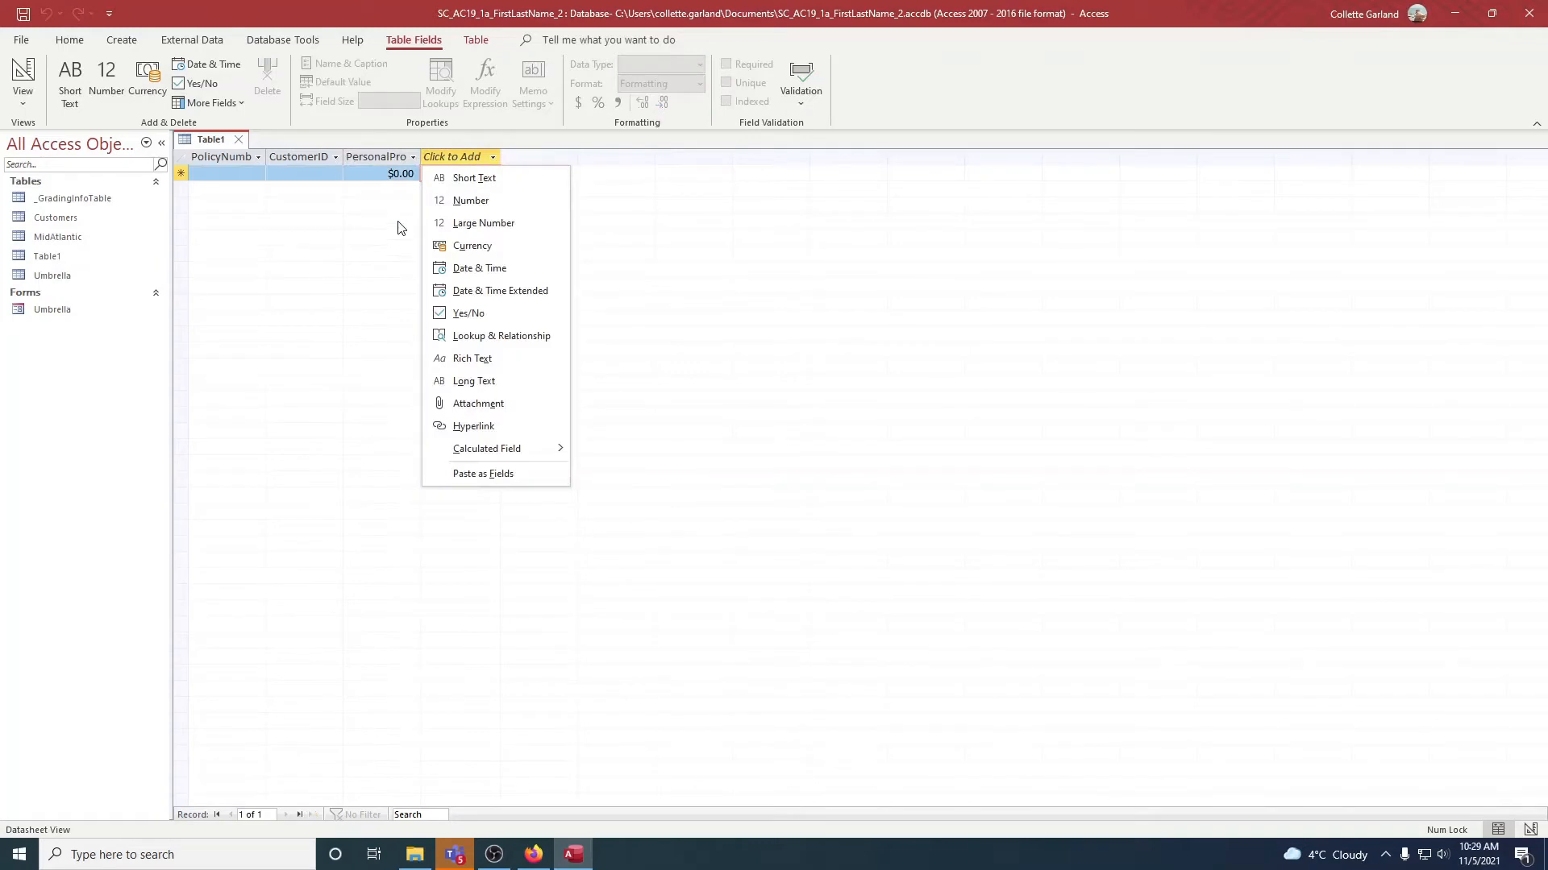
# Save the new table under the name Renters.
pyautogui.click(211, 142)
pyautogui.rightClick(211, 142)
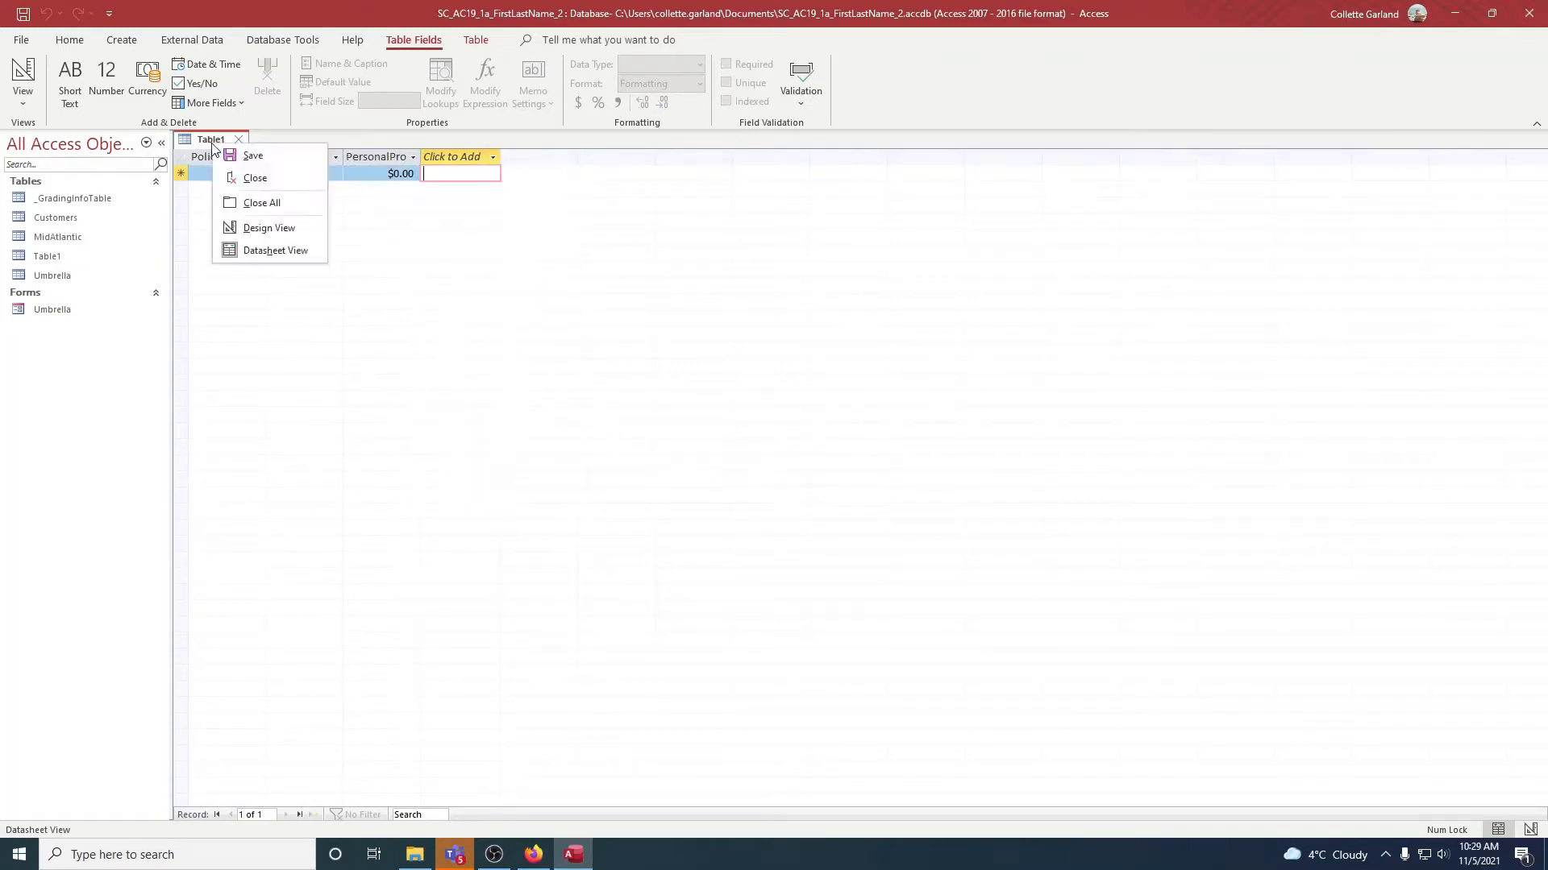
pyautogui.click(244, 158)
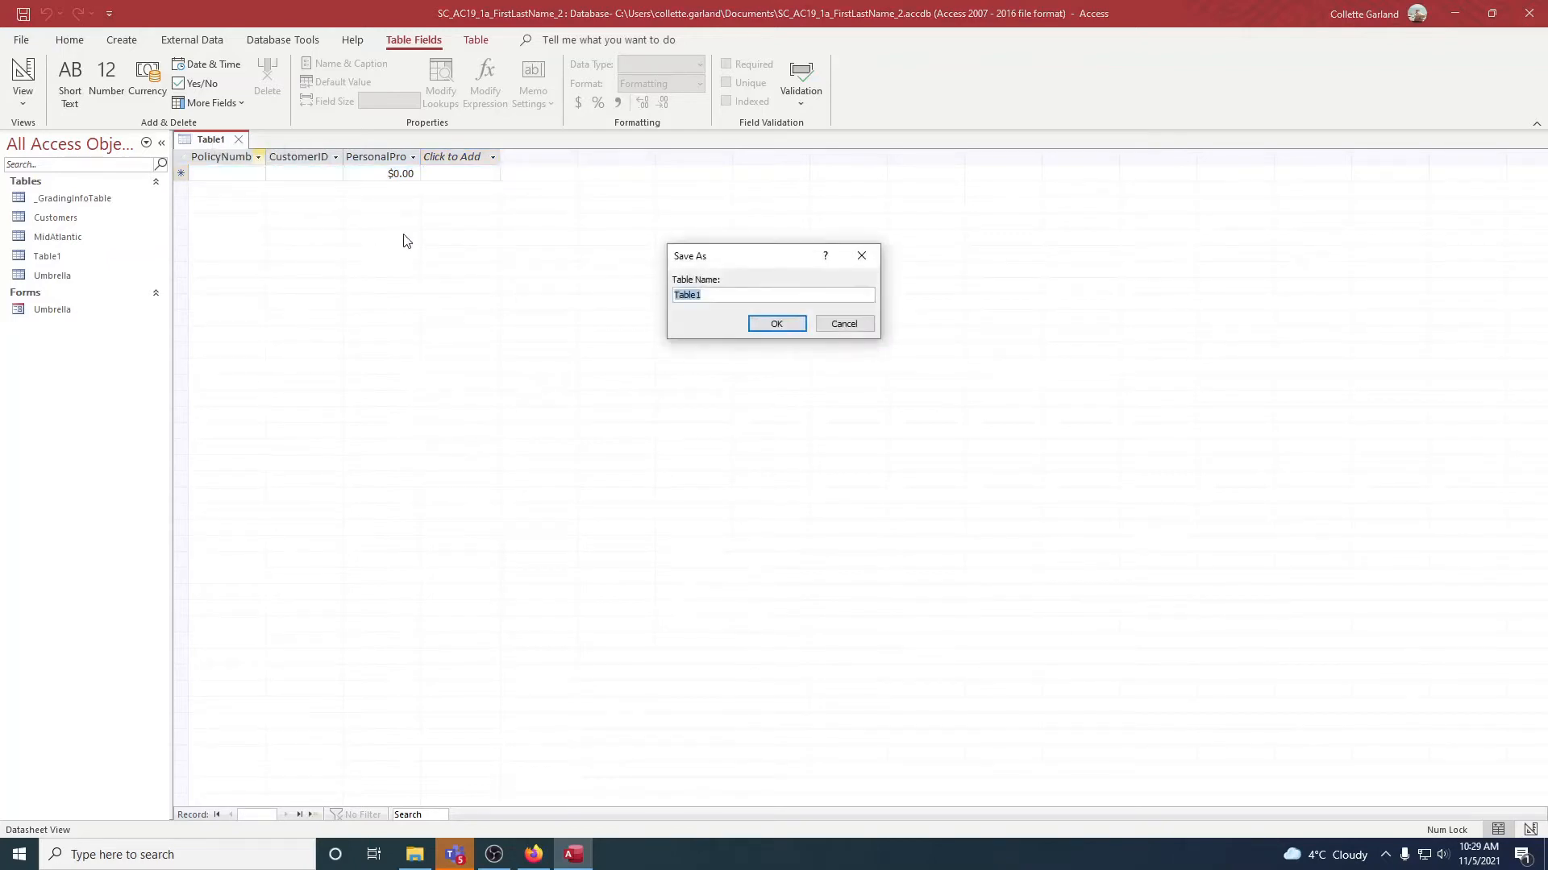
pyautogui.write('Renters')
pyautogui.click(777, 324)
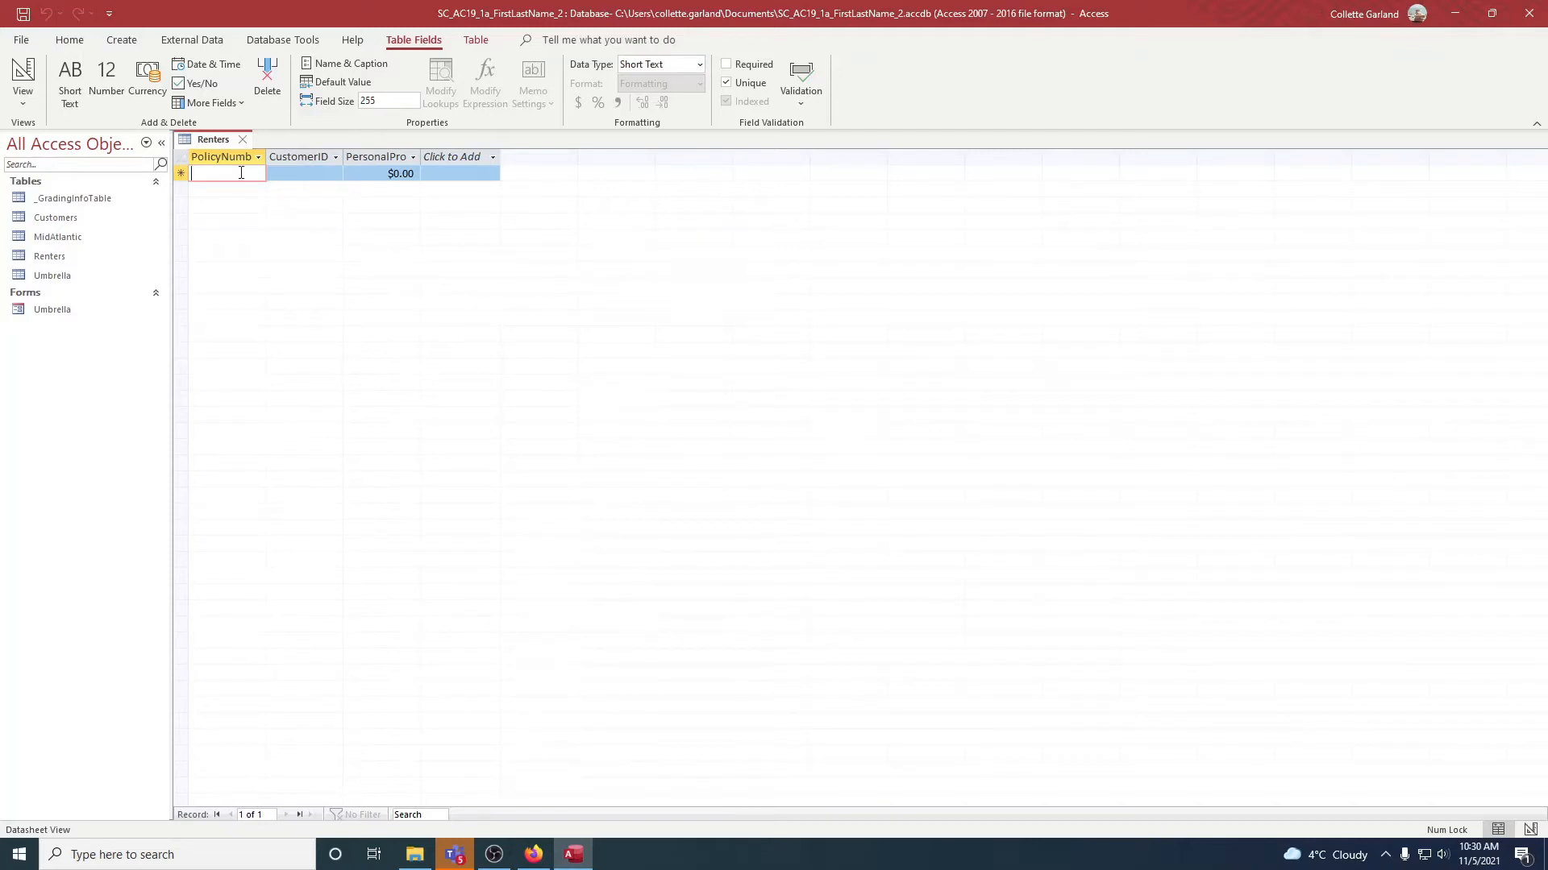
# Enter a record in Renters with the policy number, the customer ID and 75,000 as PersonalProperty, and close the table.
pyautogui.write('R1')
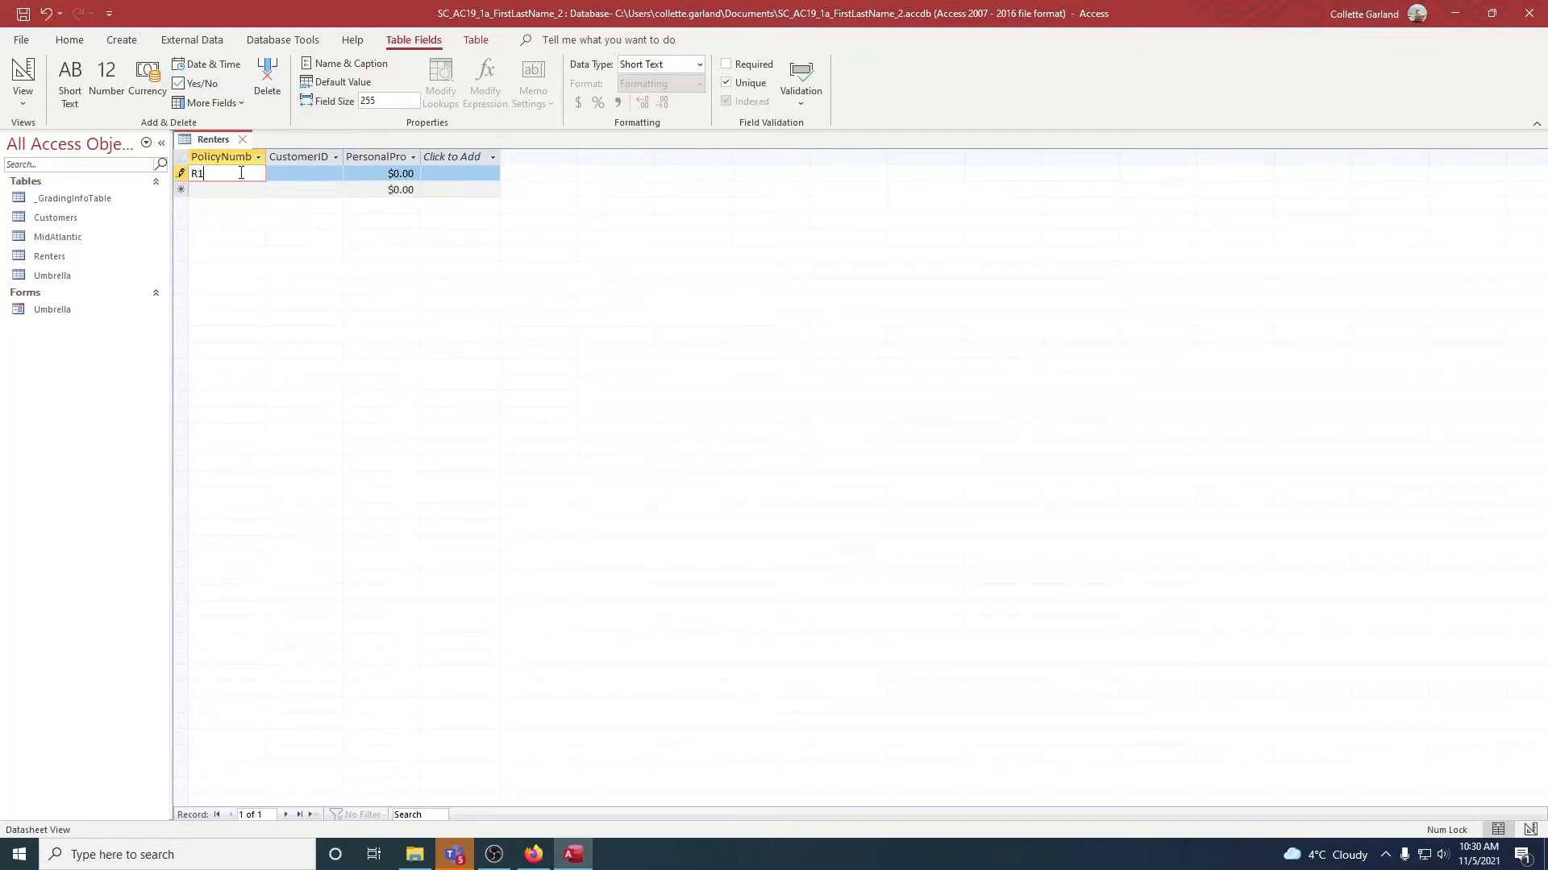
pyautogui.write('0223')
pyautogui.press('Tab')
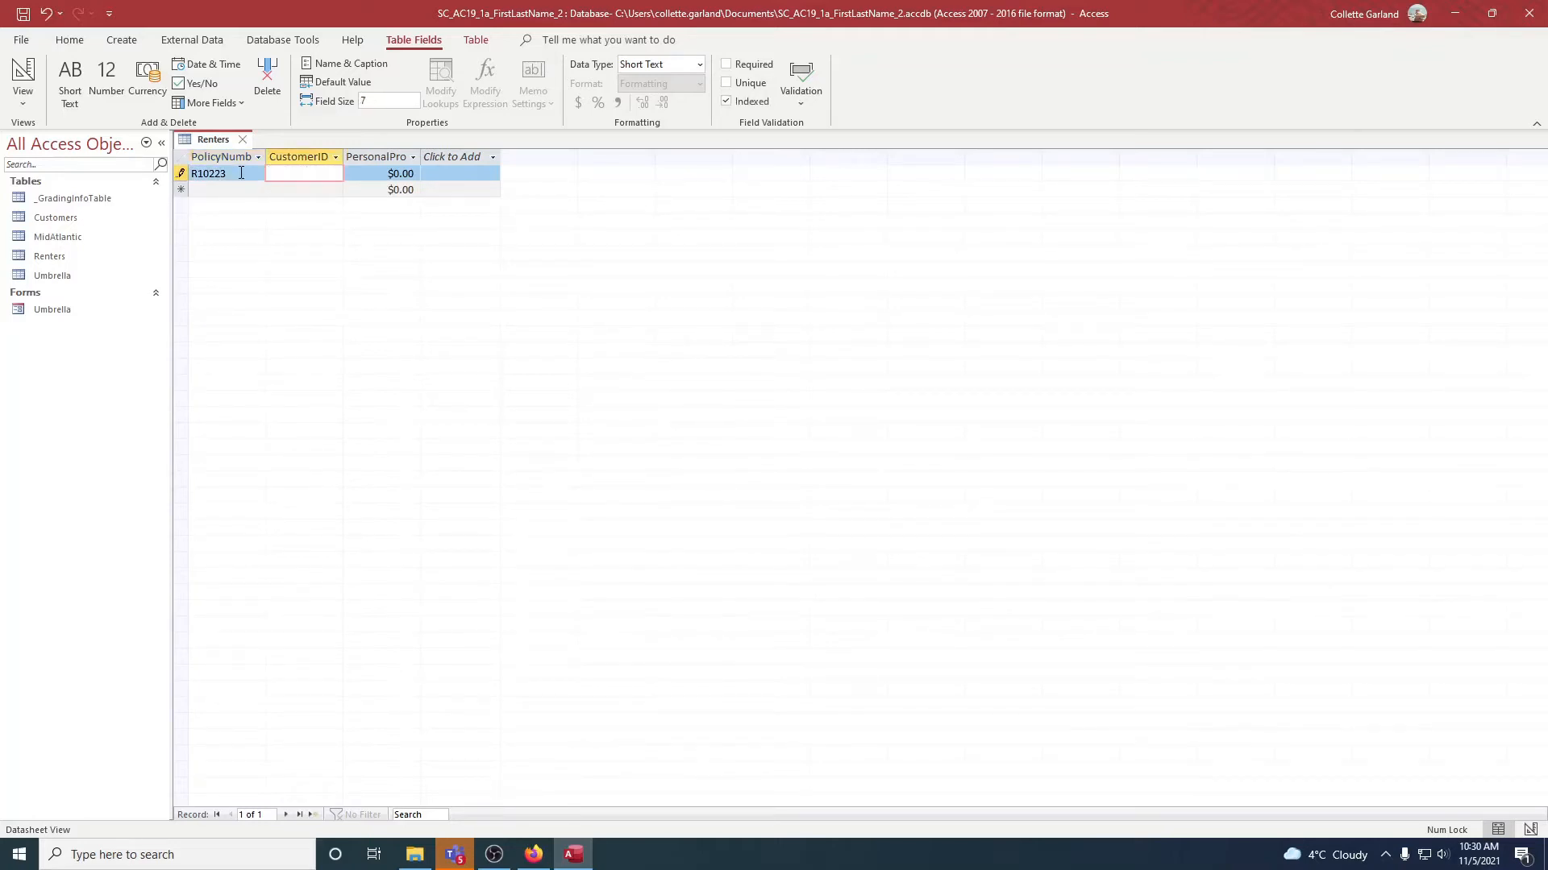
pyautogui.write('11004')
pyautogui.press('Tab')
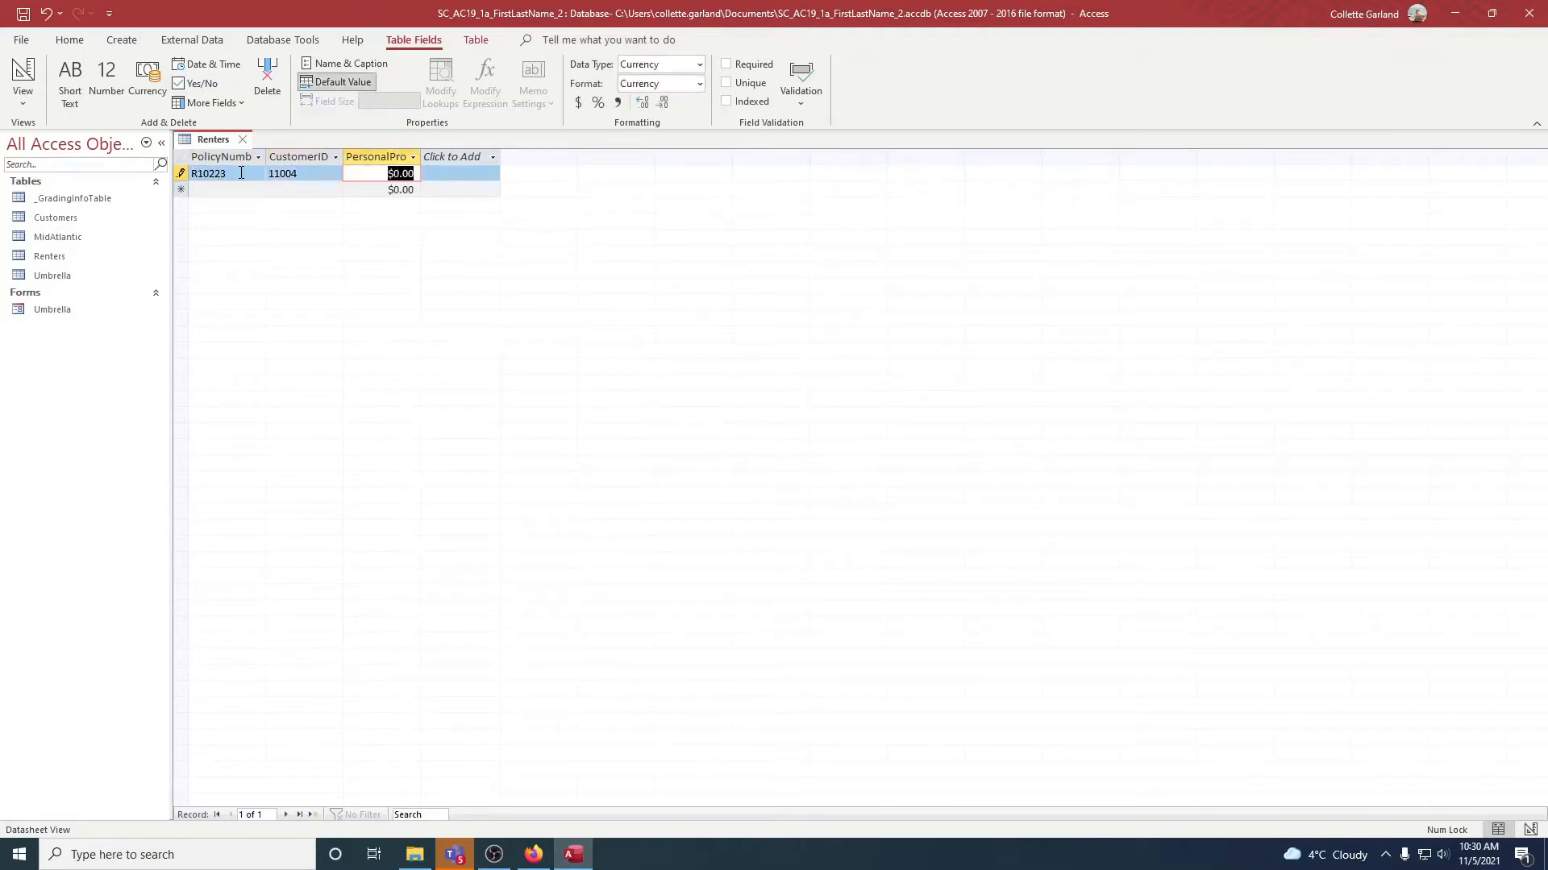
pyautogui.write('75,000')
pyautogui.click(444, 190)
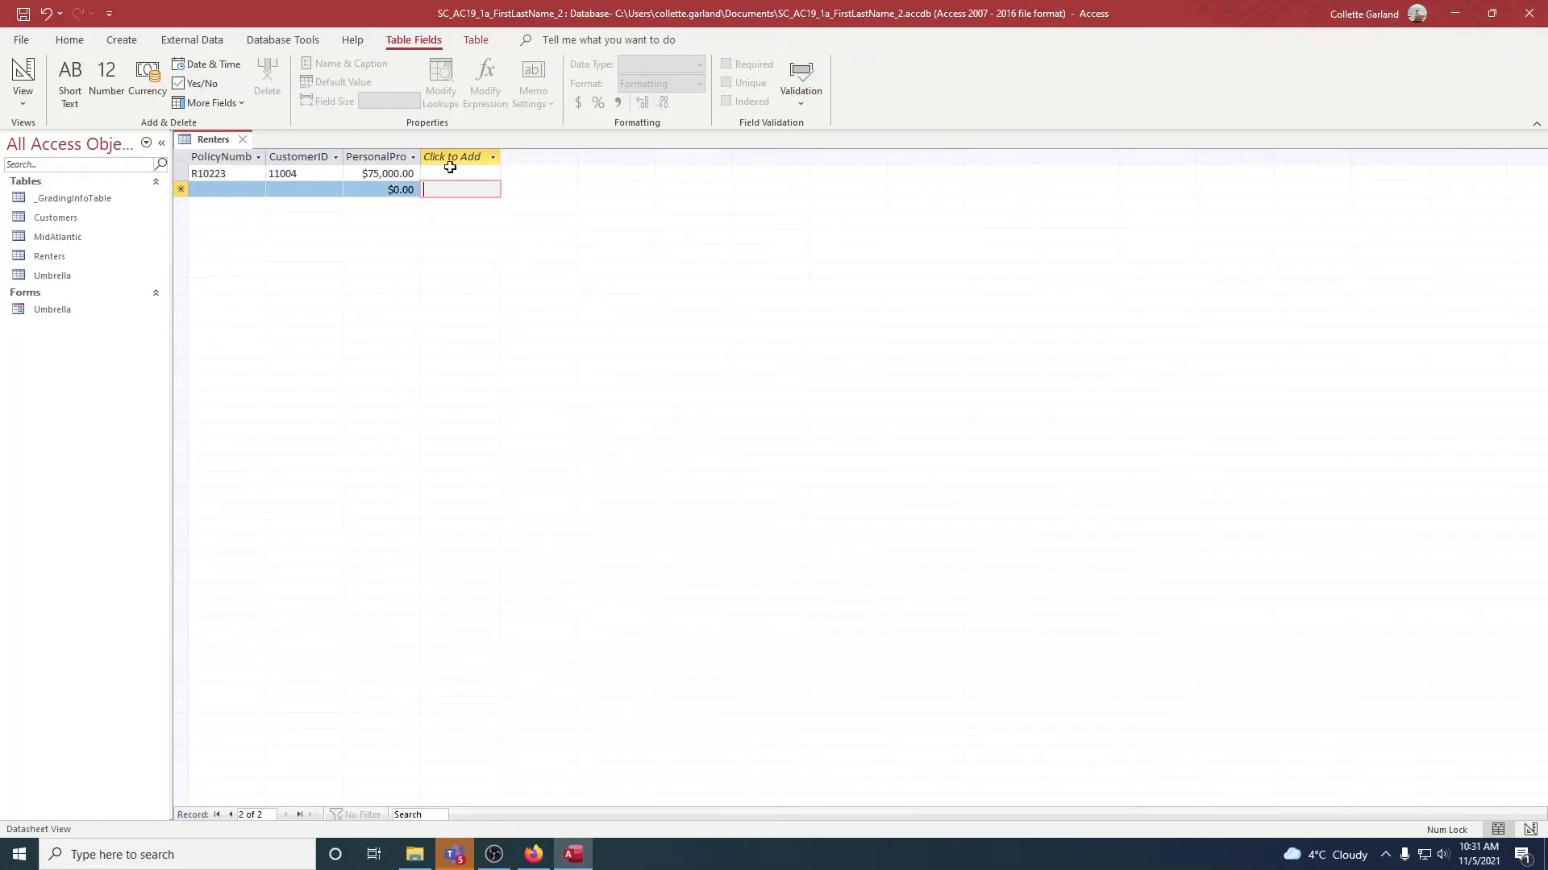
pyautogui.click(241, 141)
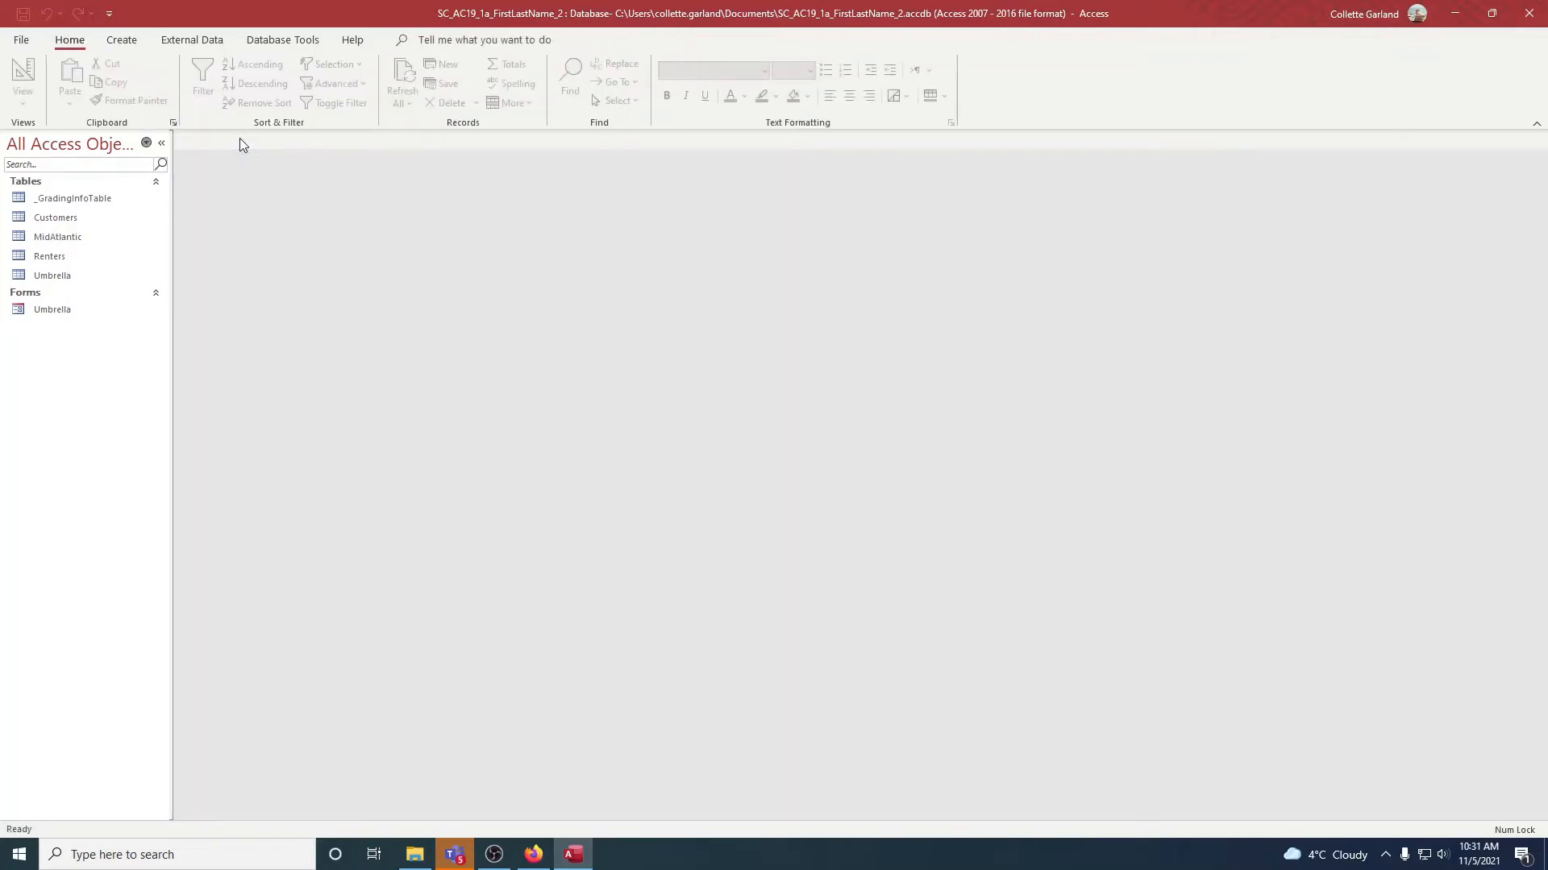
# Reopen the Renters table to check its record, then save and close it.
pyautogui.doubleClick(50, 256)
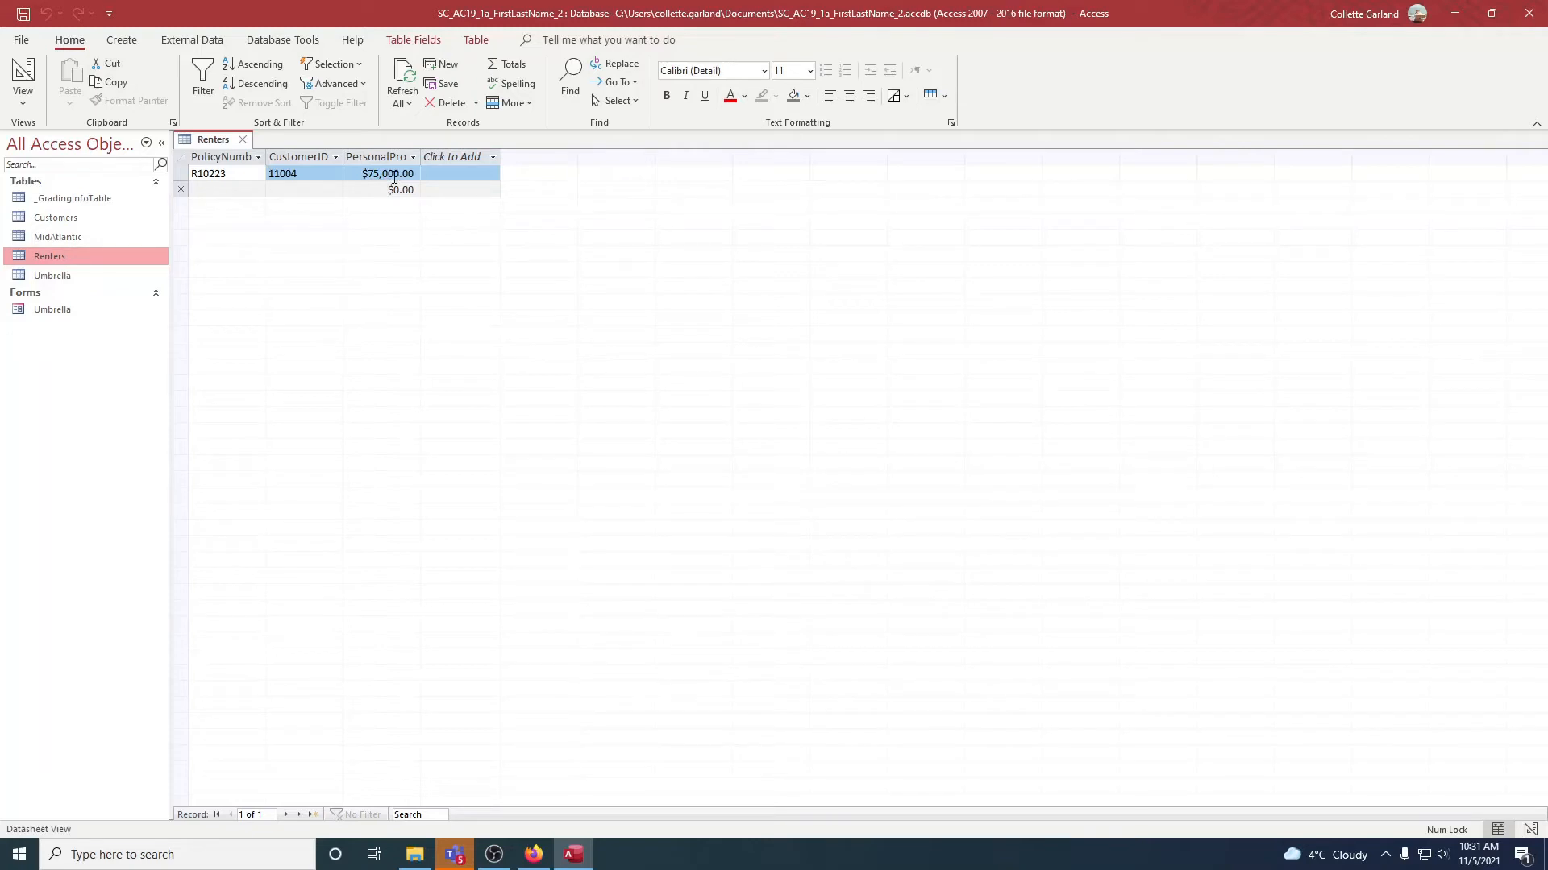
pyautogui.rightClick(219, 141)
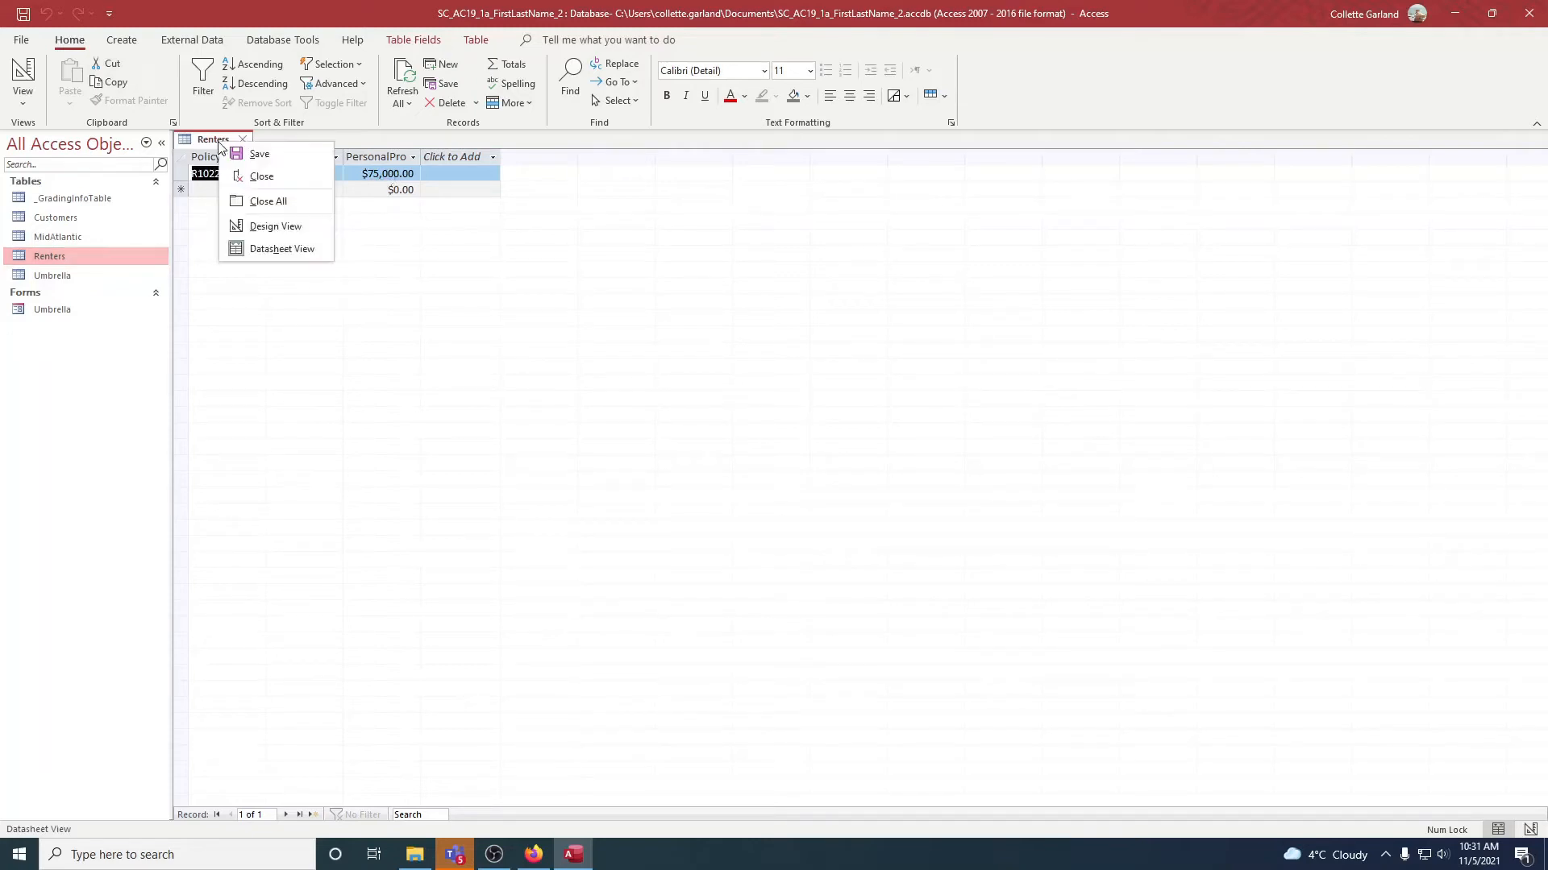
pyautogui.click(256, 154)
pyautogui.click(244, 141)
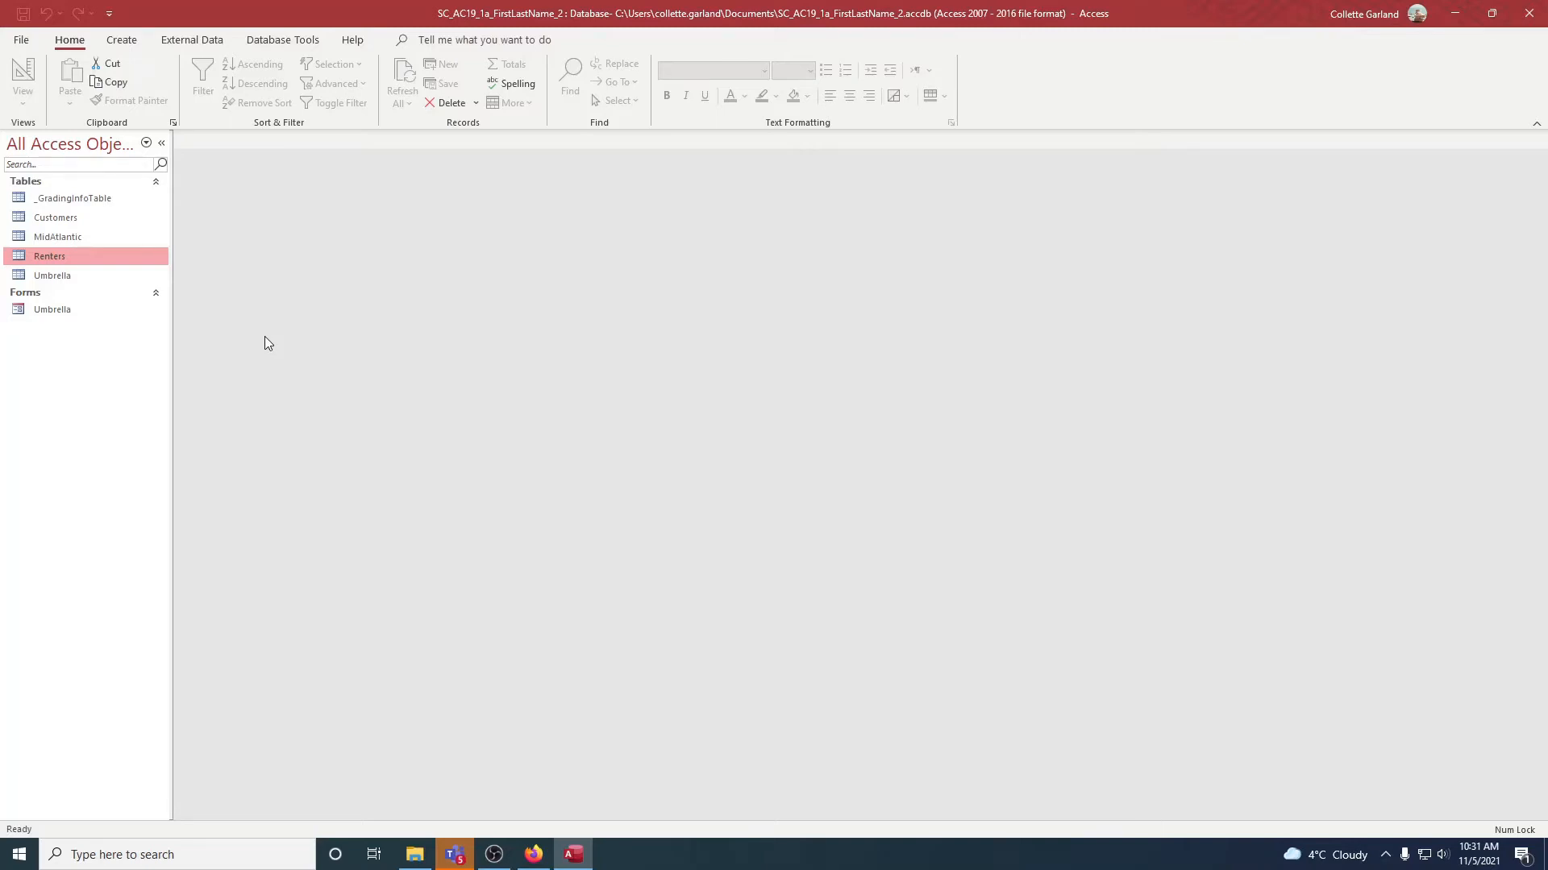
# Create a table in Design View with an AutoNumber field named PolicyNumber and make that field the primary key.
pyautogui.click(122, 42)
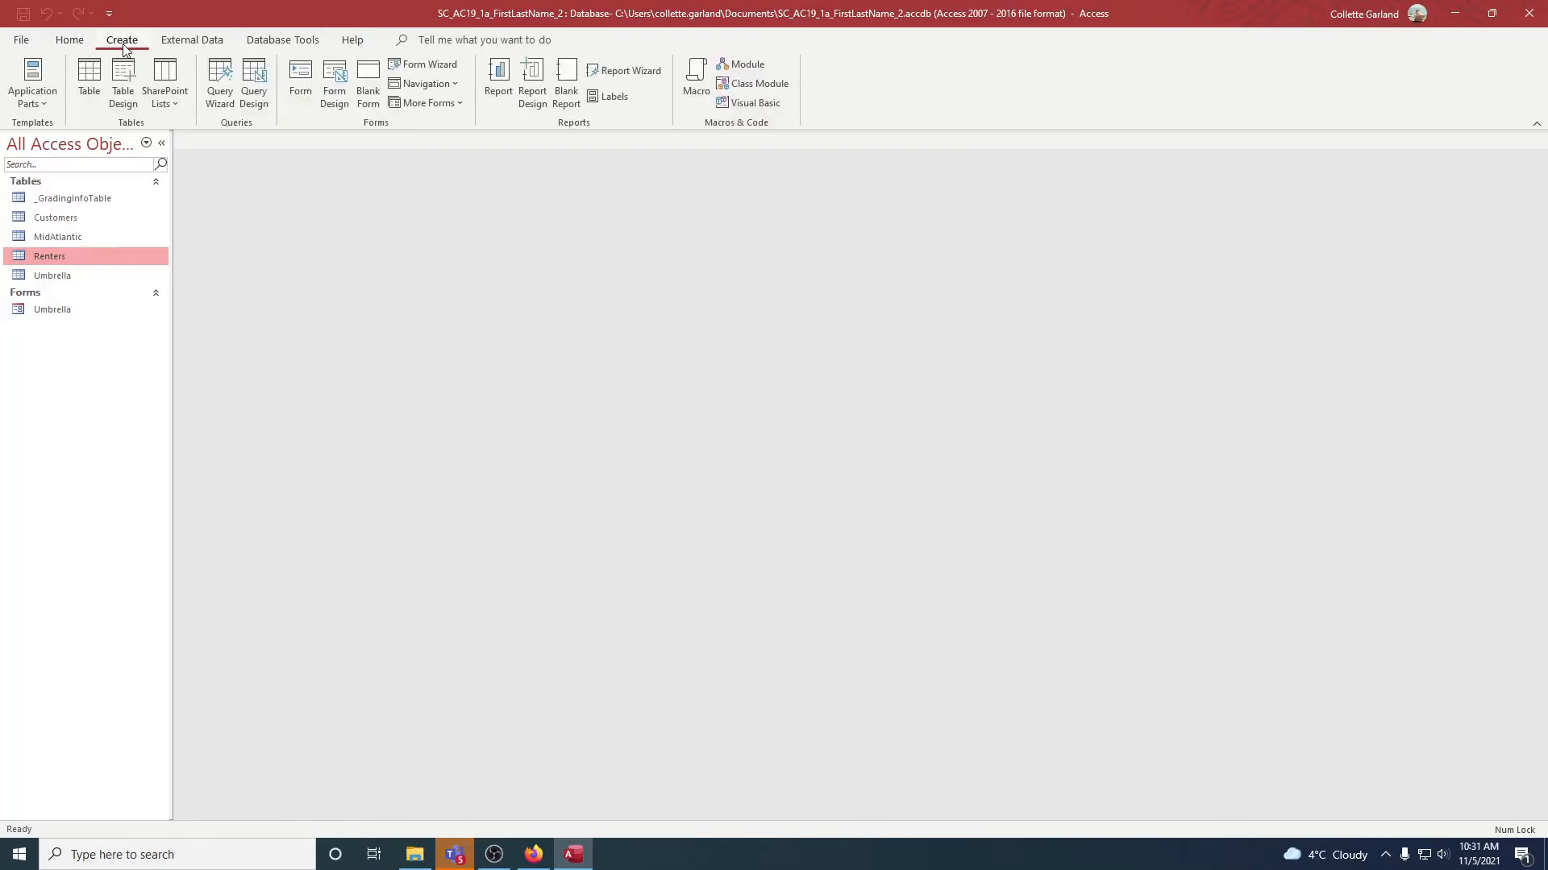
pyautogui.click(124, 87)
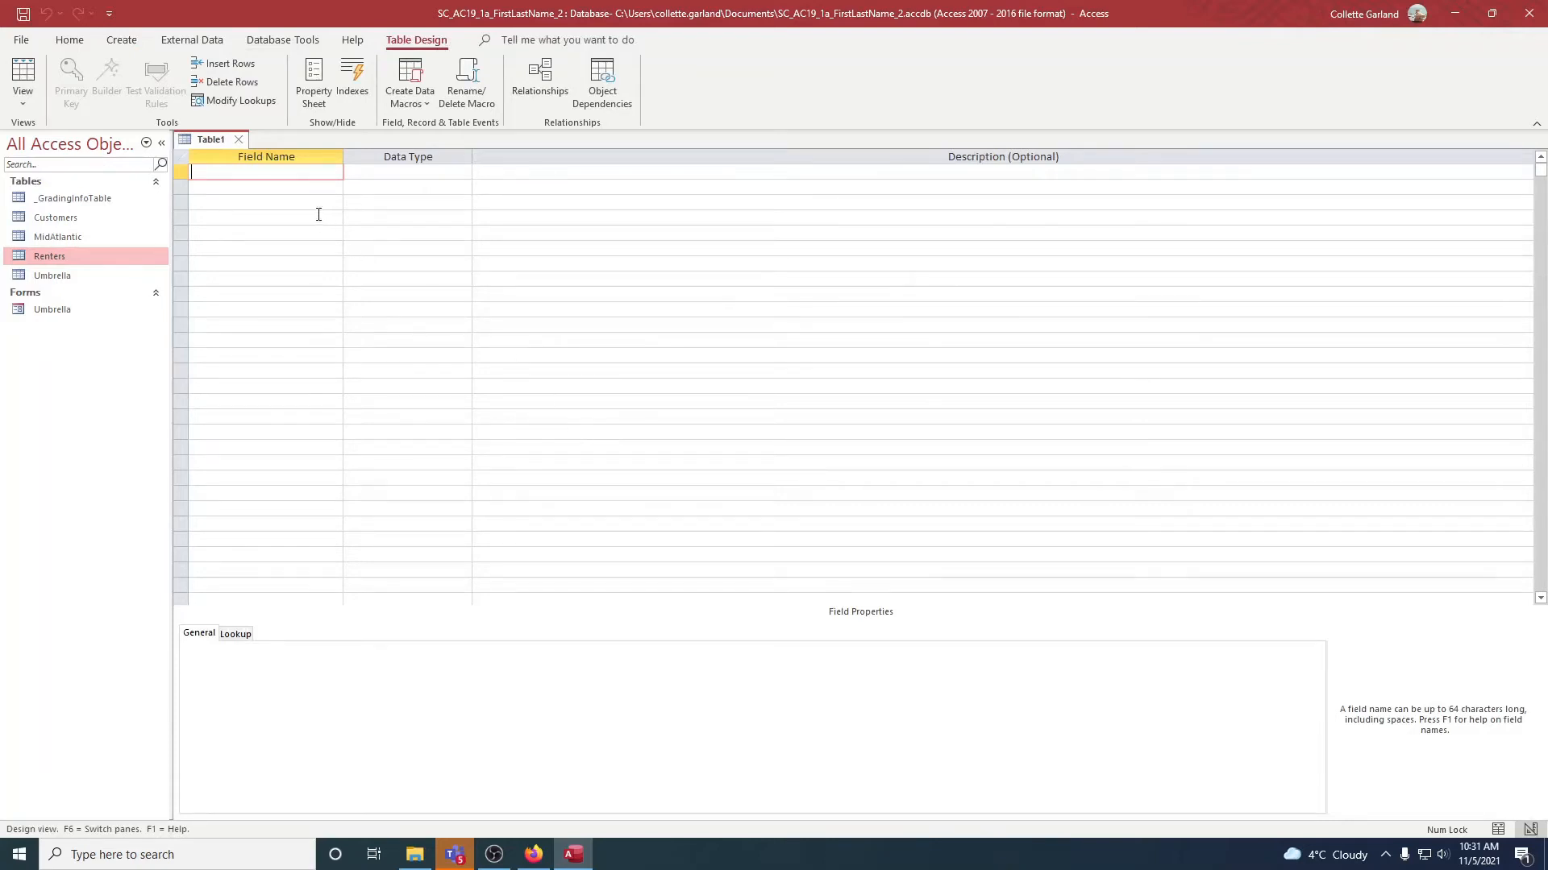
pyautogui.write('PolicyNumber')
pyautogui.click(421, 170)
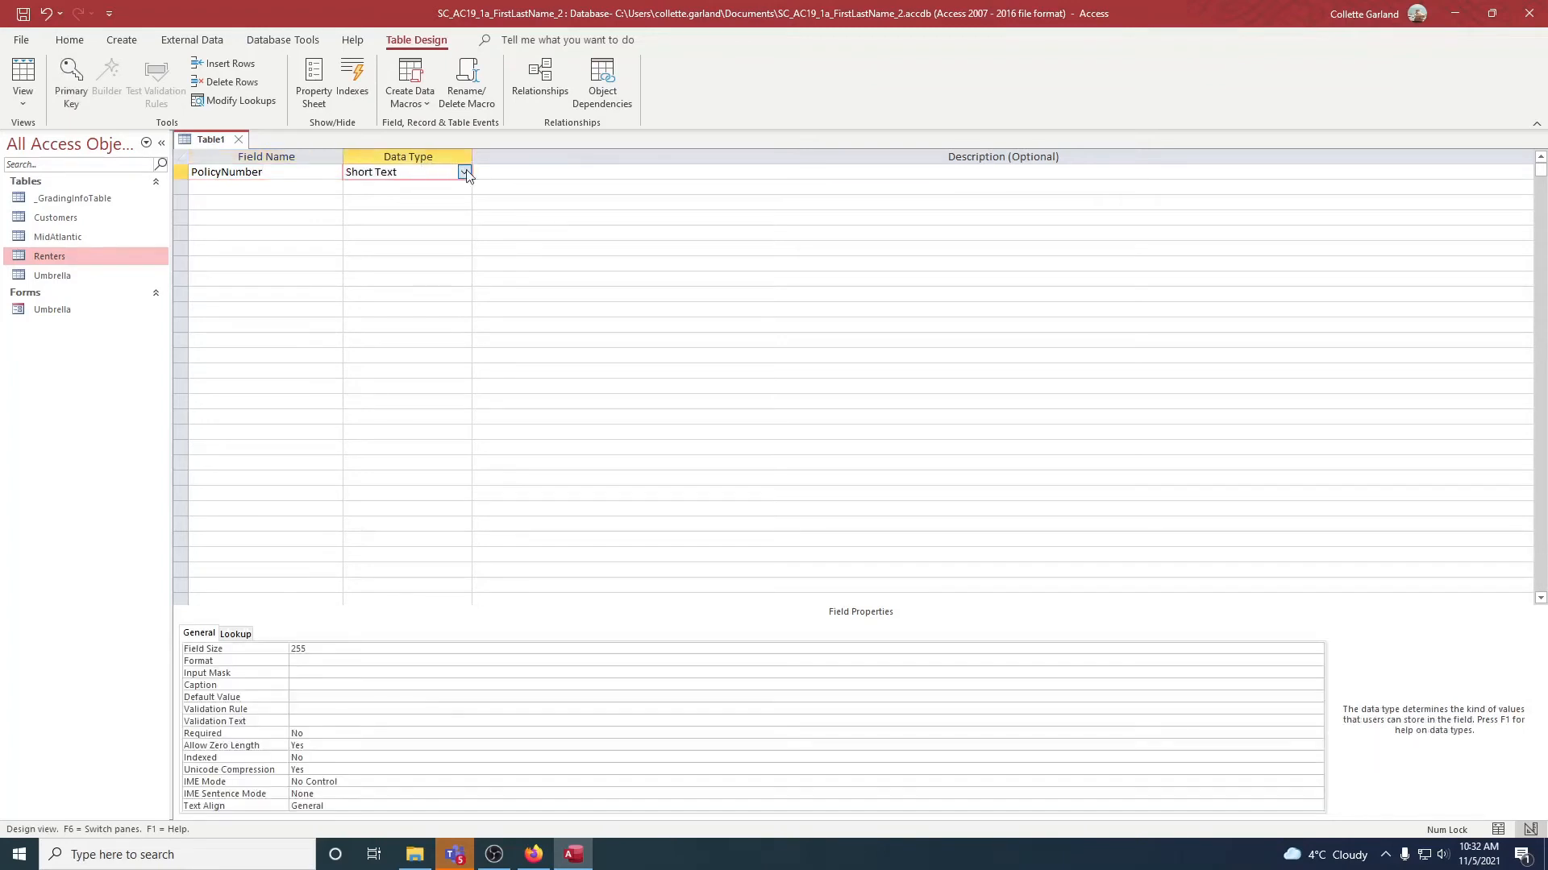
pyautogui.click(463, 172)
pyautogui.click(430, 294)
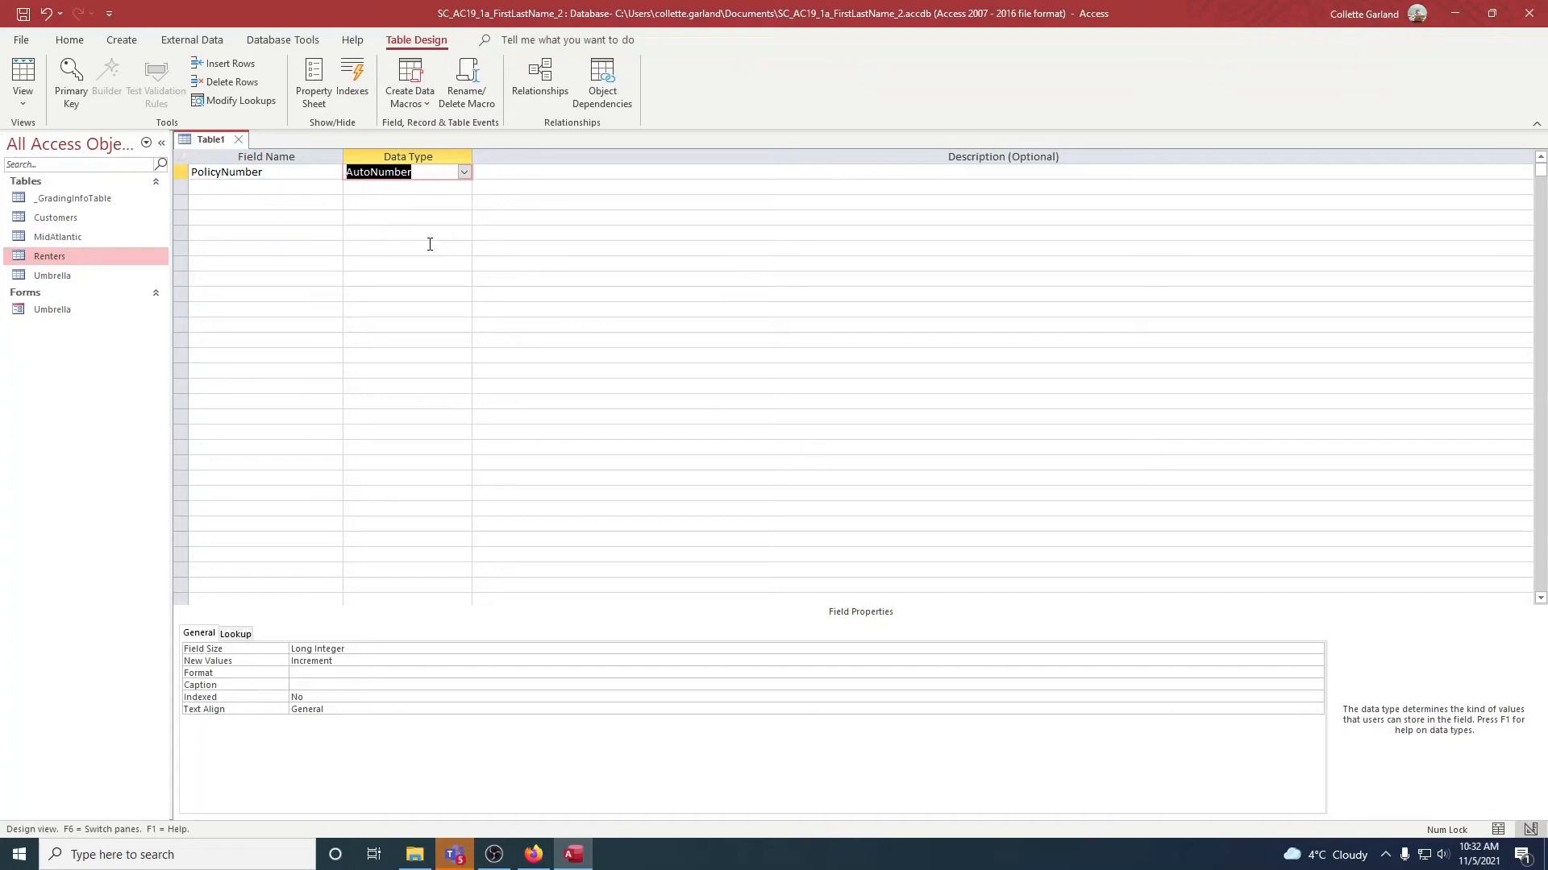
pyautogui.click(283, 179)
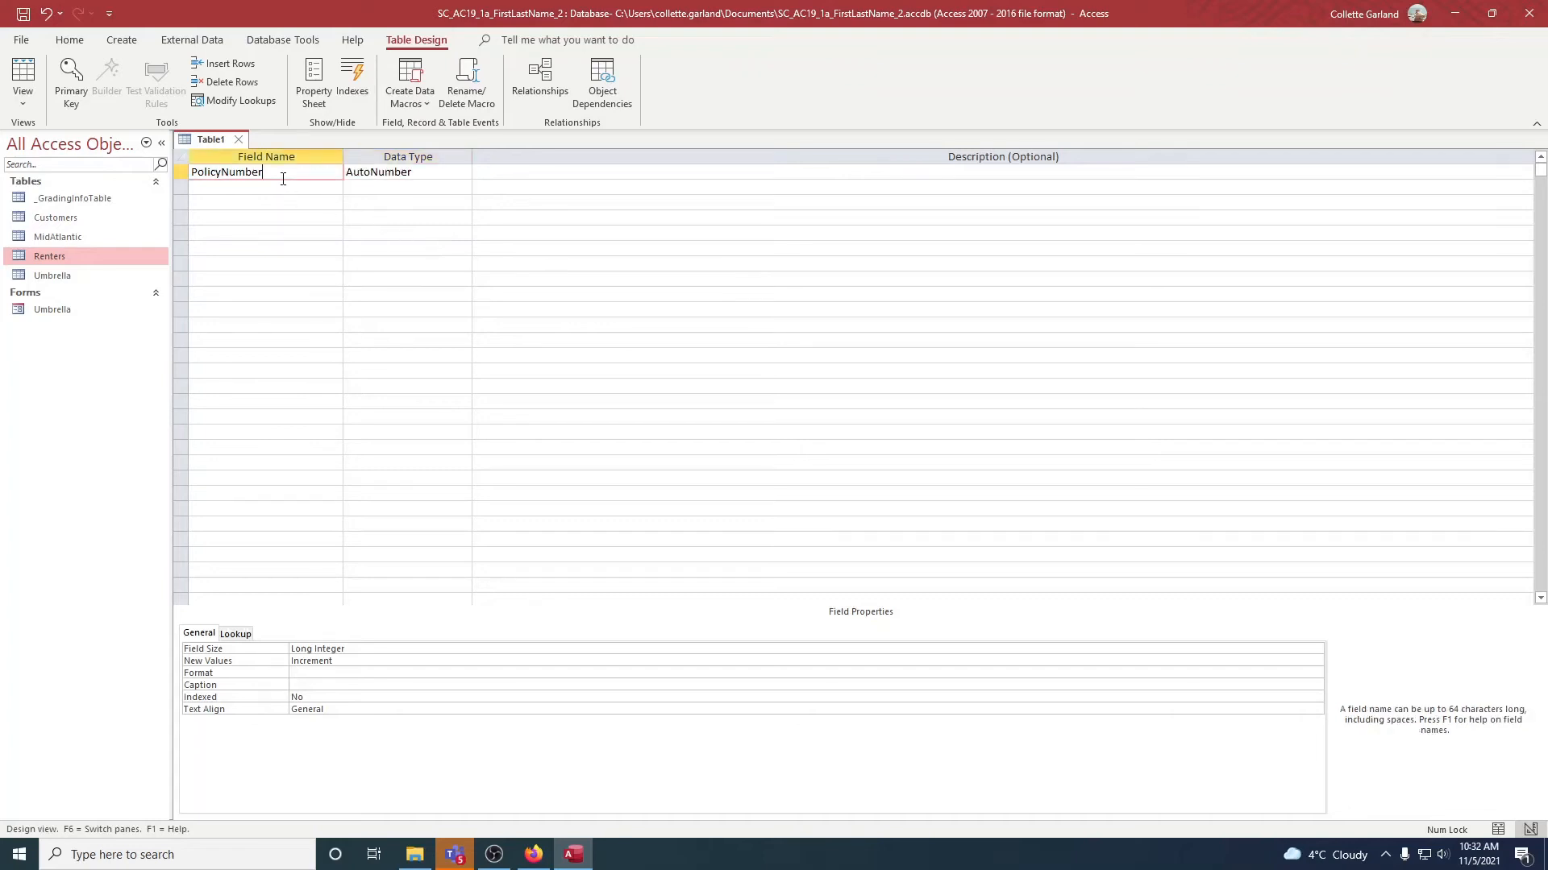
pyautogui.click(73, 113)
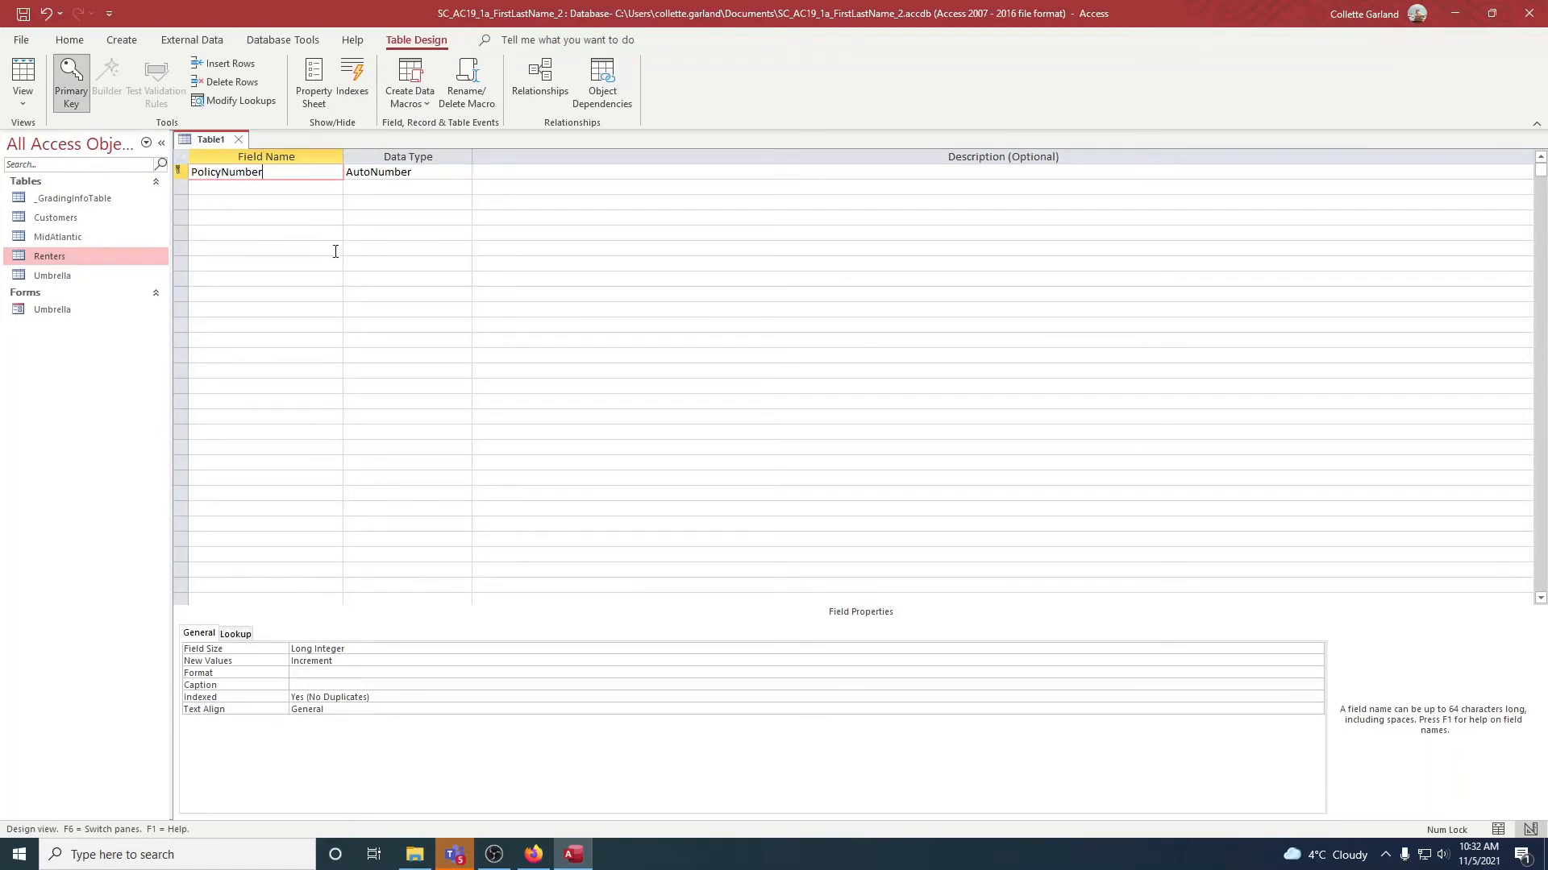
# Save the new design table under the name Homeowners.
pyautogui.rightClick(215, 141)
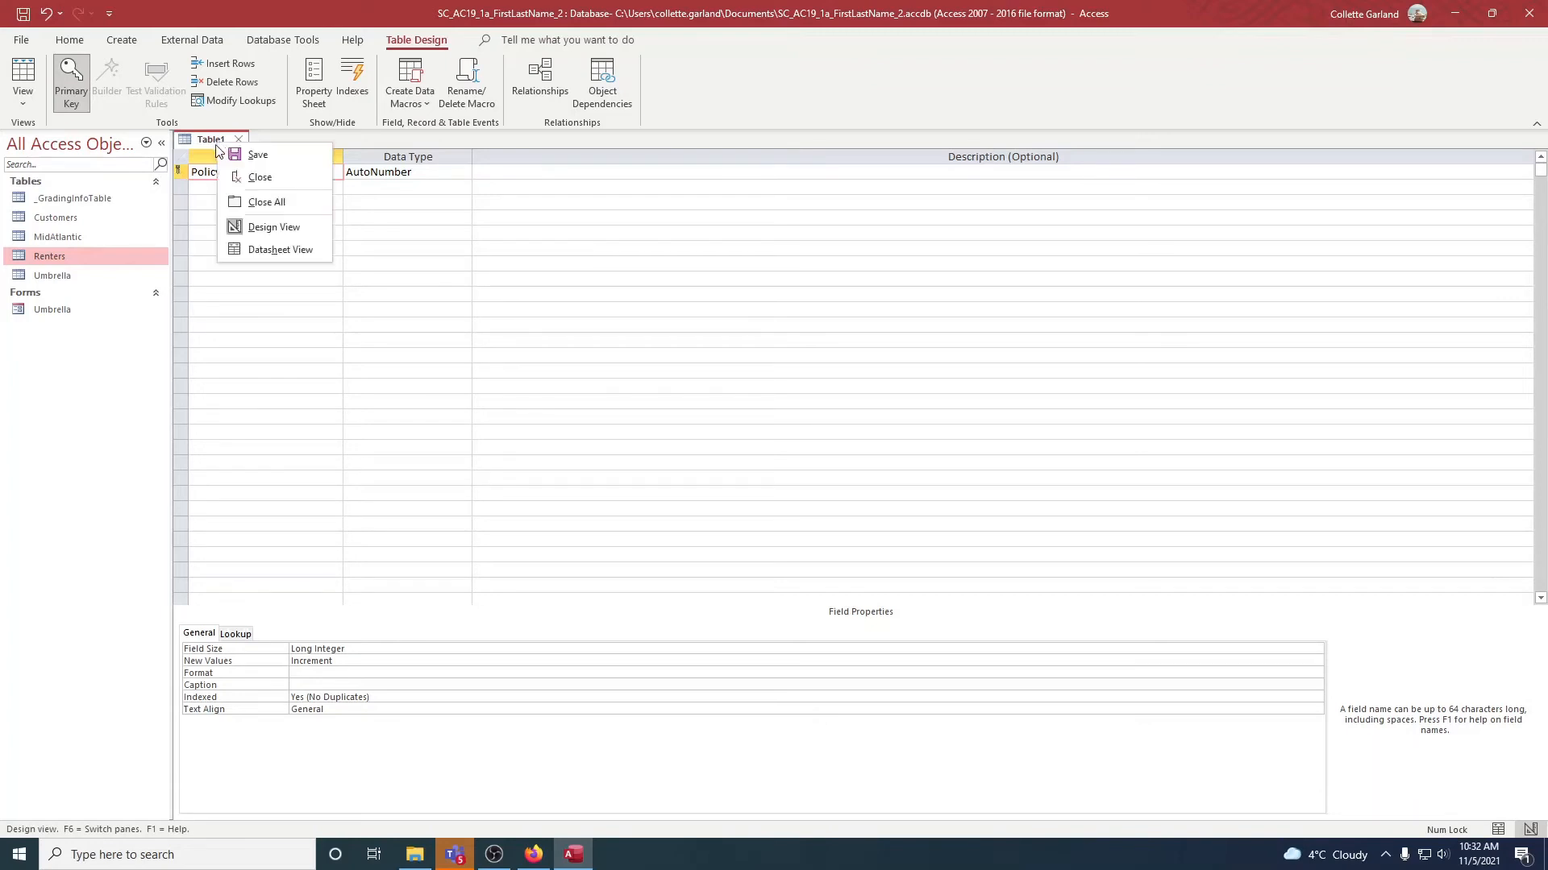
pyautogui.click(238, 153)
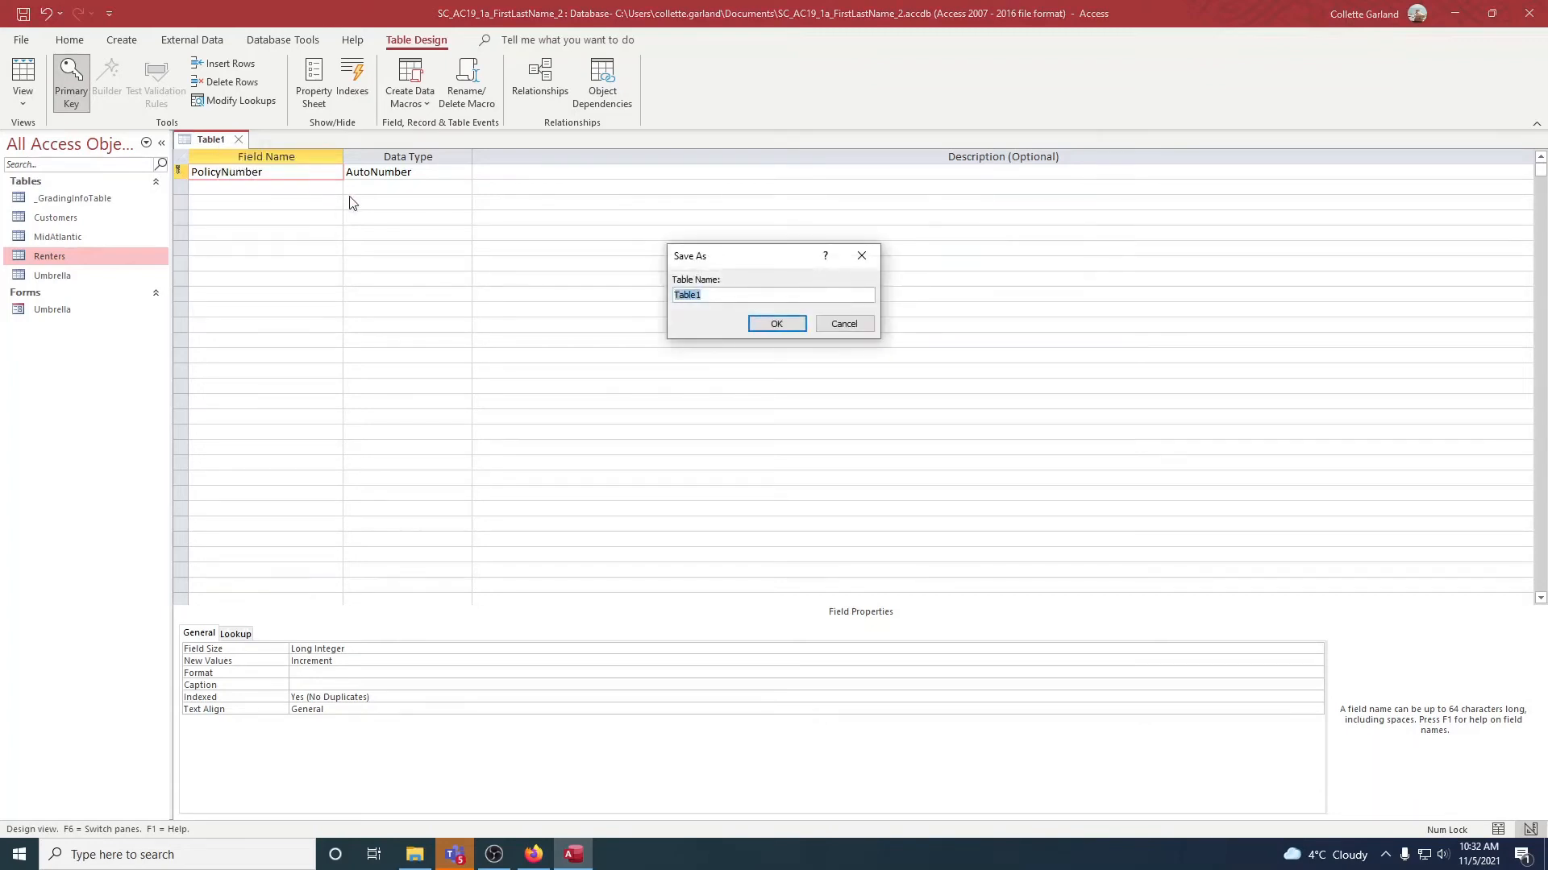
pyautogui.write('omeowners')
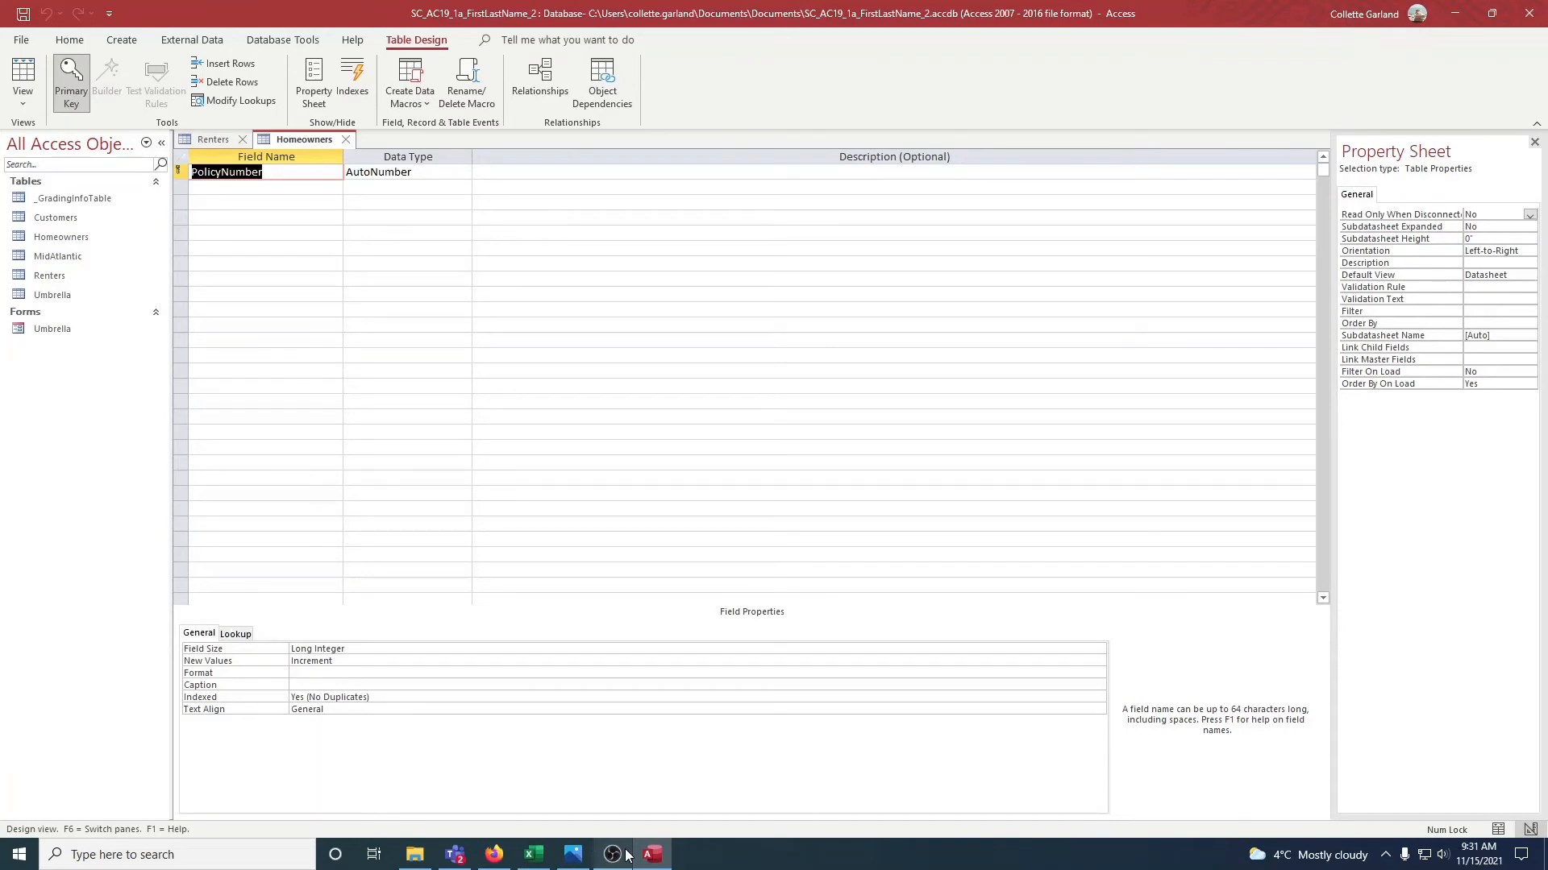
# Add a Short Text field named CustomerID below PolicyNumber in the Homeowners table and save the table.
pyautogui.click(266, 187)
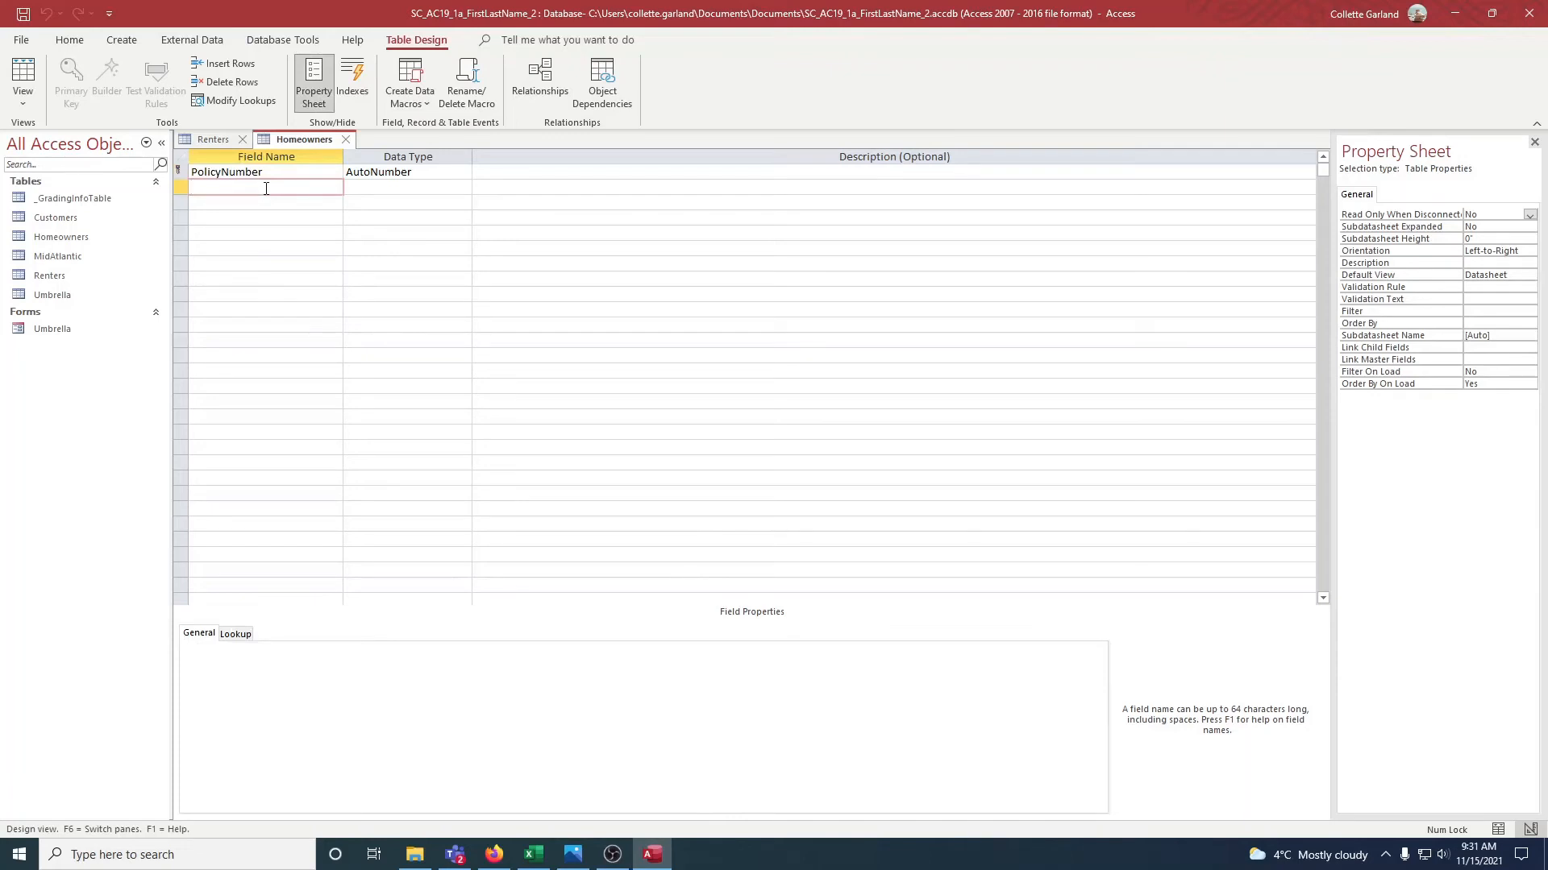
pyautogui.write('CustomerID')
pyautogui.press('Tab')
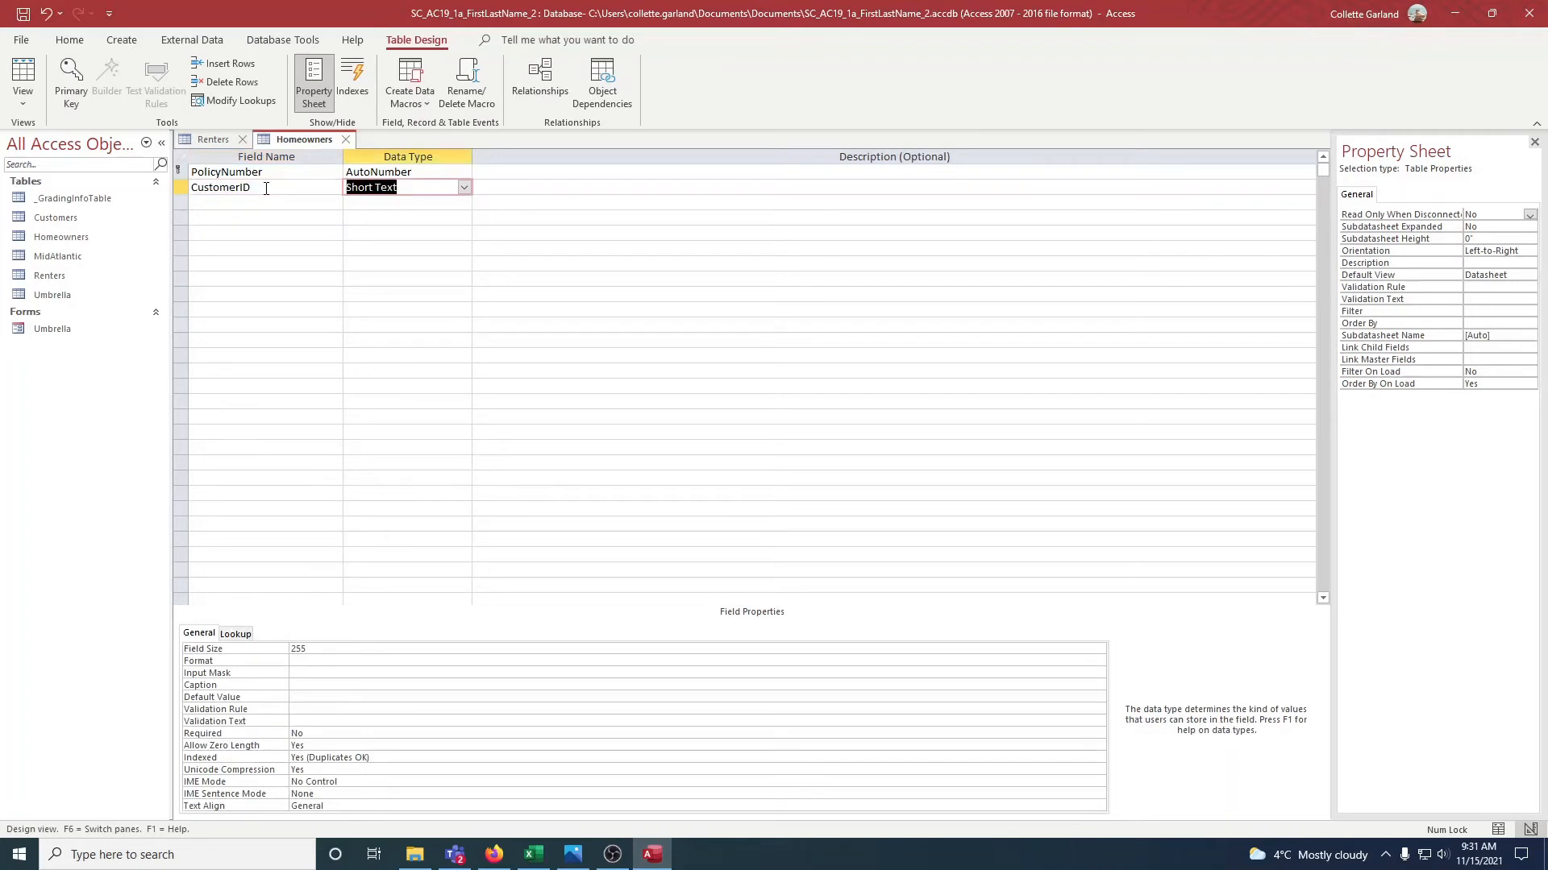
pyautogui.rightClick(279, 138)
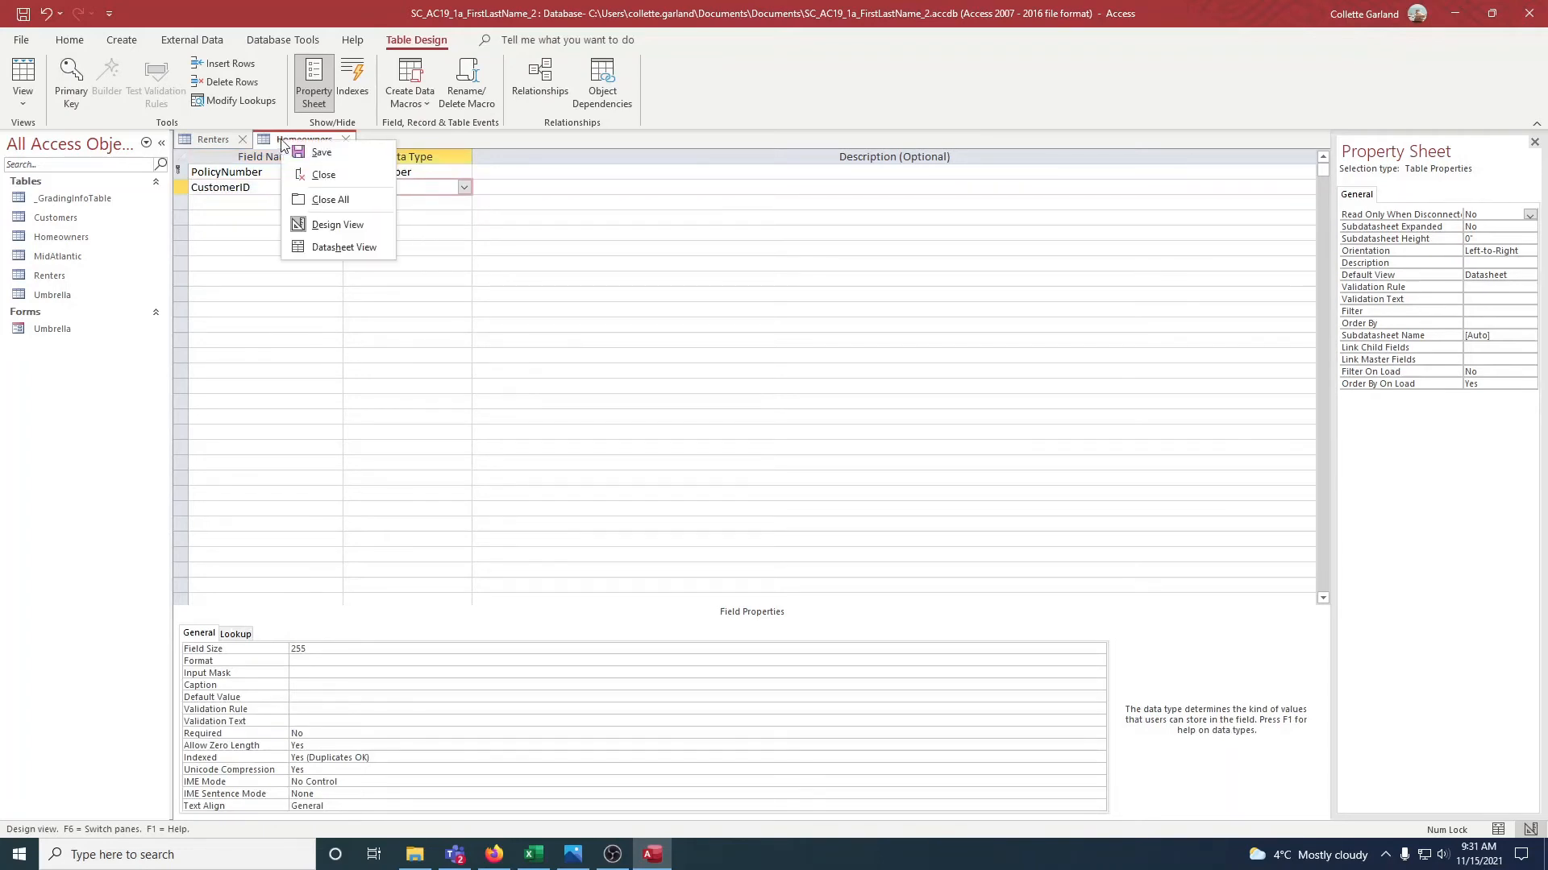
pyautogui.click(321, 153)
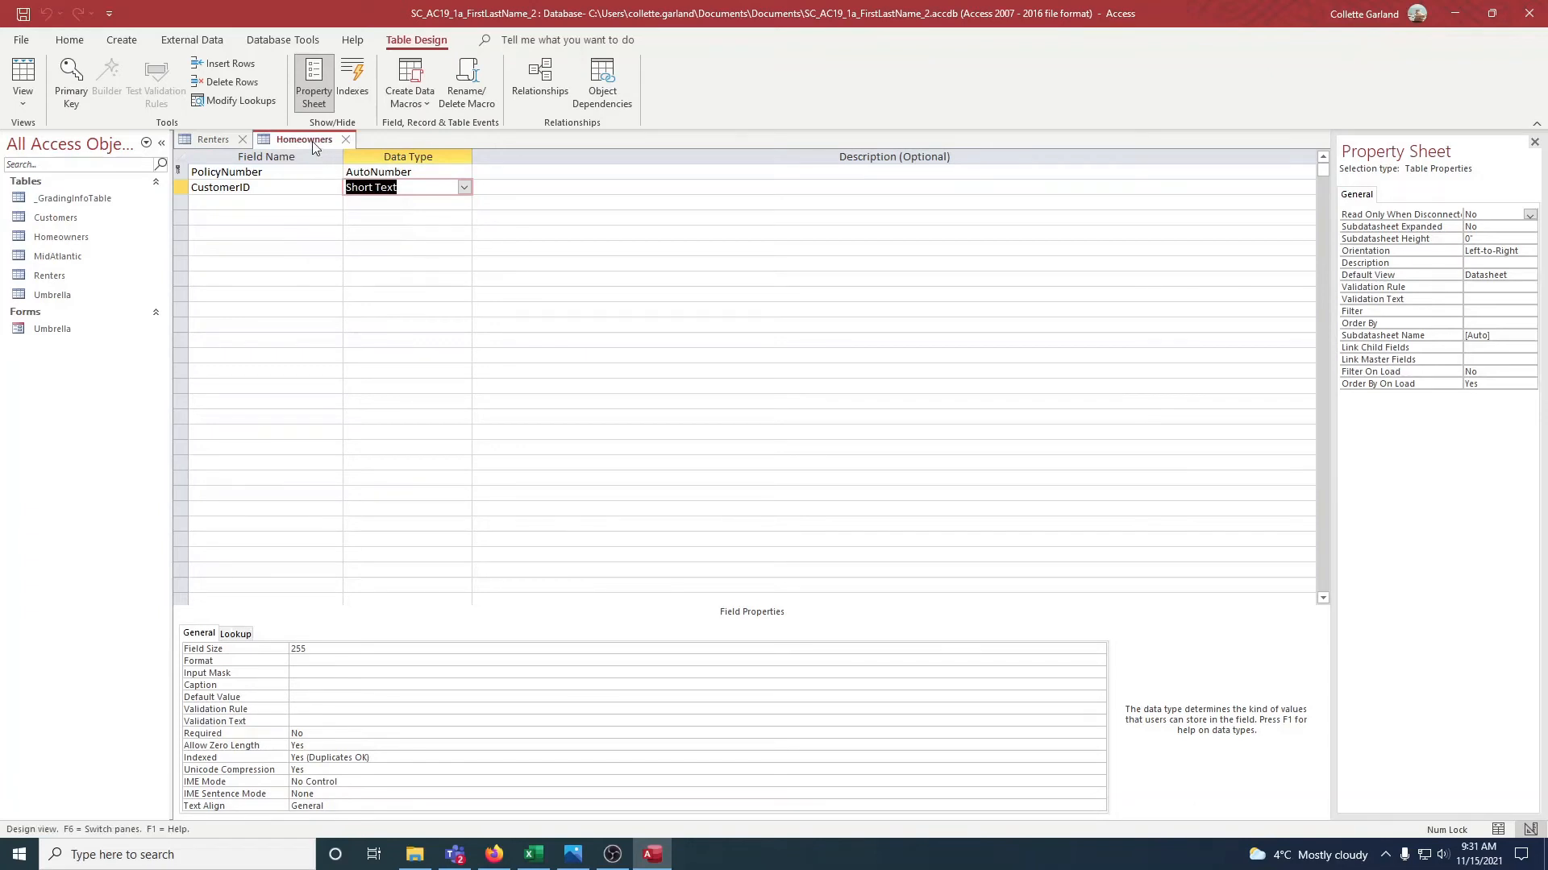
# Close the Homeowners and Renters tables.
pyautogui.rightClick(312, 141)
pyautogui.click(338, 172)
pyautogui.click(243, 140)
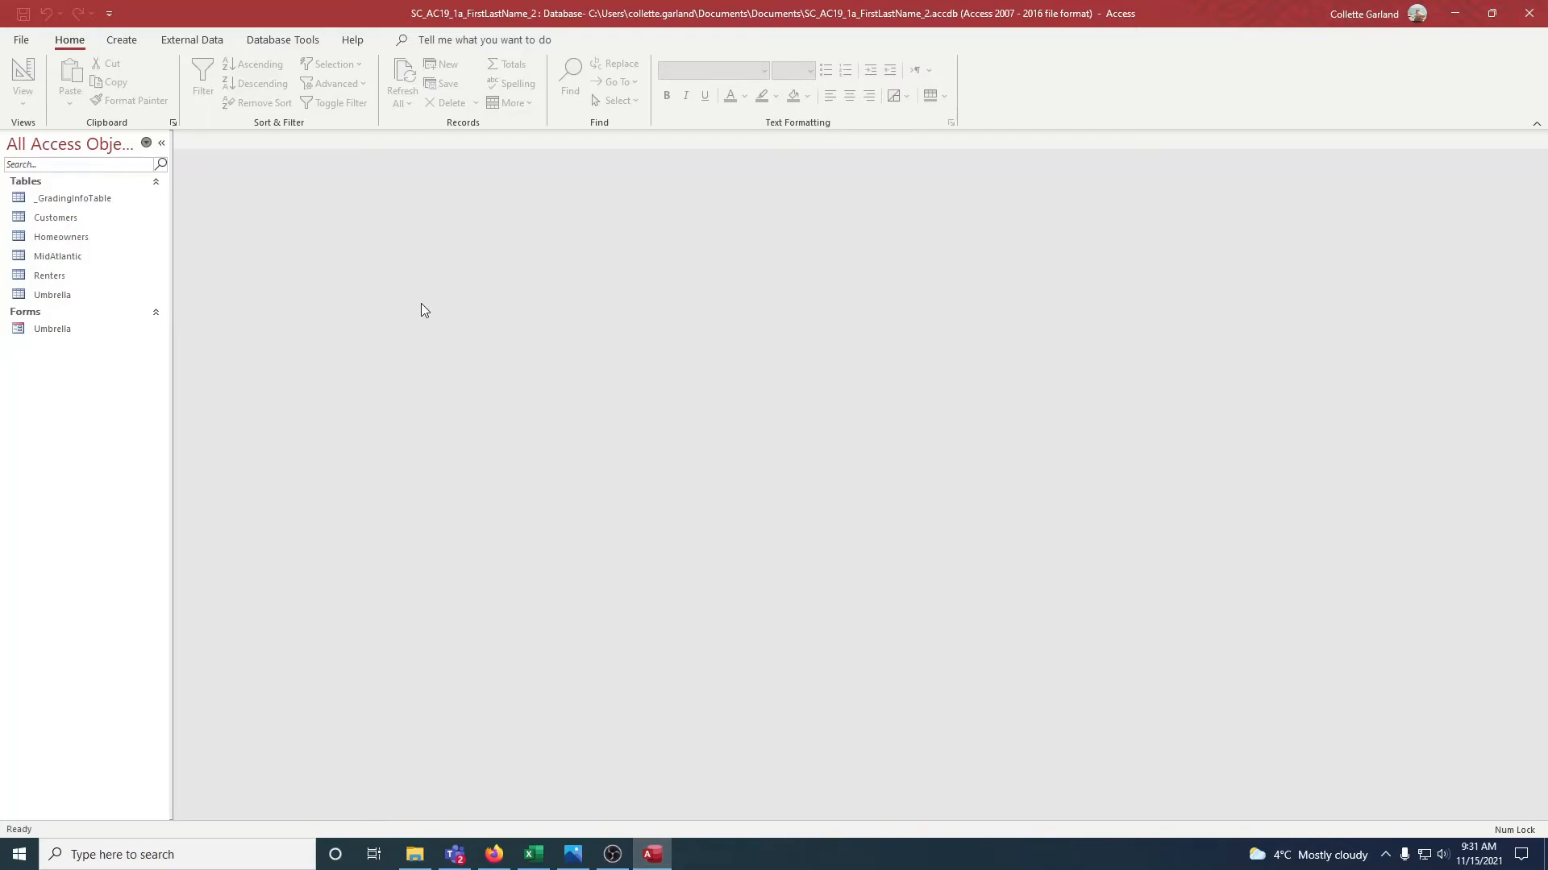
# Open the Customers table and rename its First field to FirstName.
pyautogui.doubleClick(46, 226)
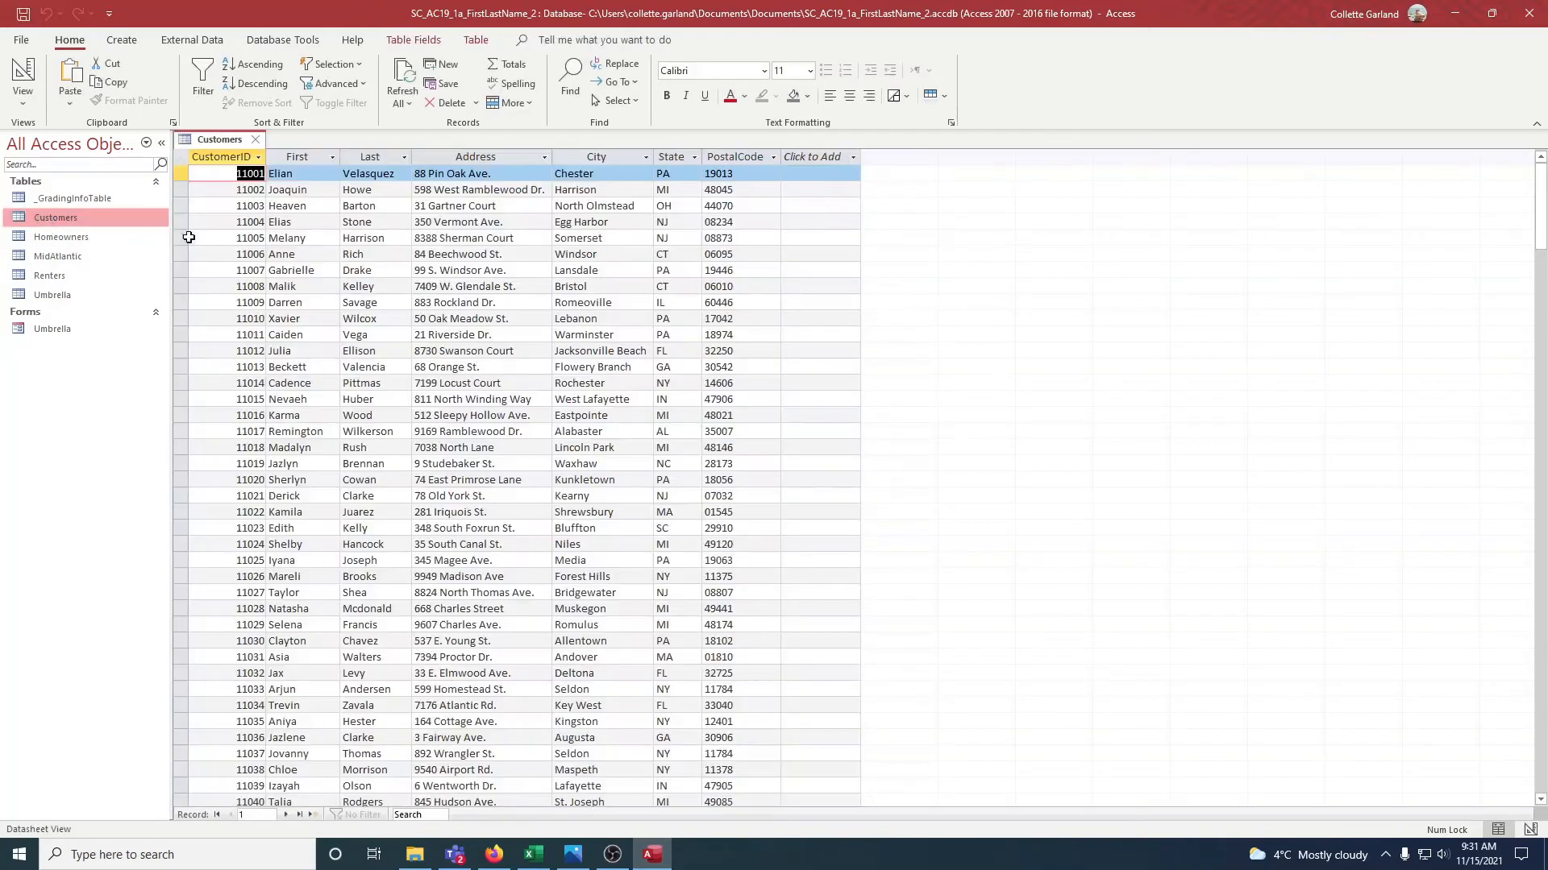
pyautogui.rightClick(72, 225)
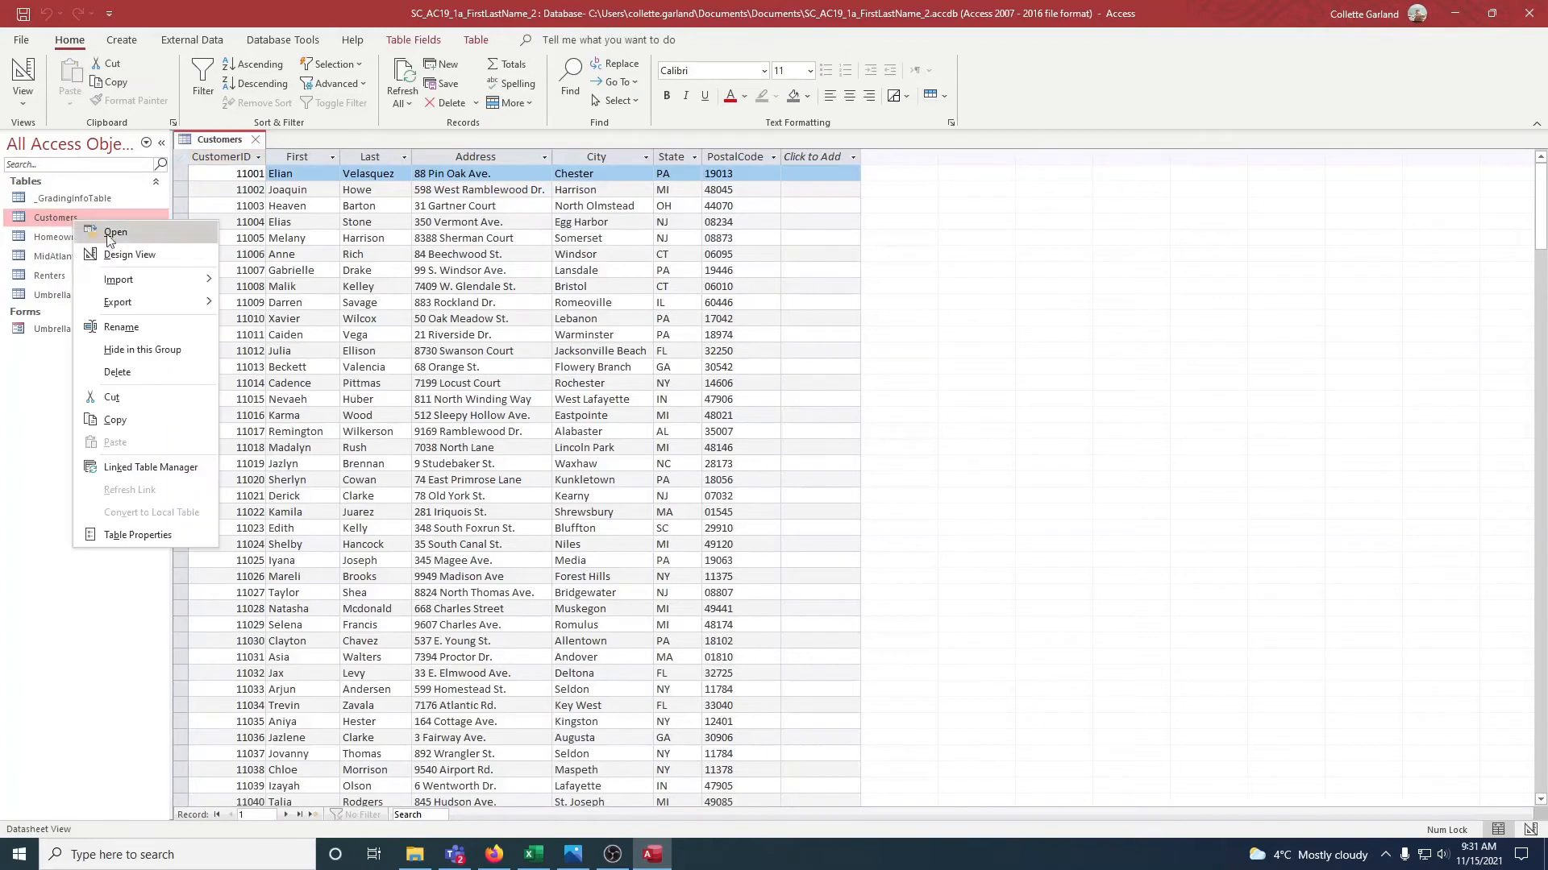
pyautogui.click(237, 175)
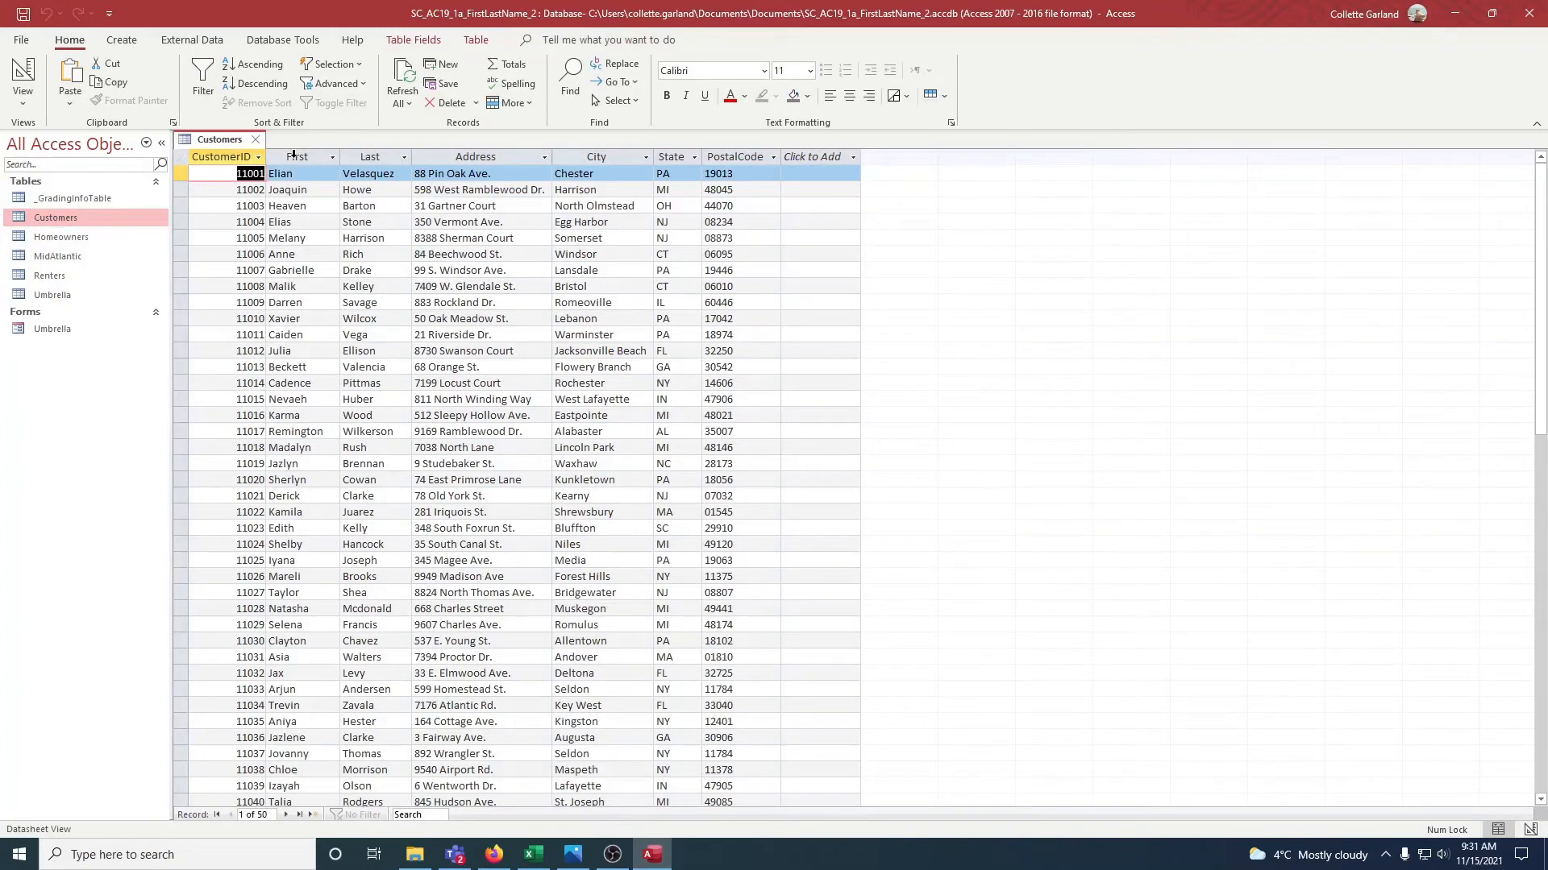
pyautogui.click(293, 154)
pyautogui.rightClick(293, 155)
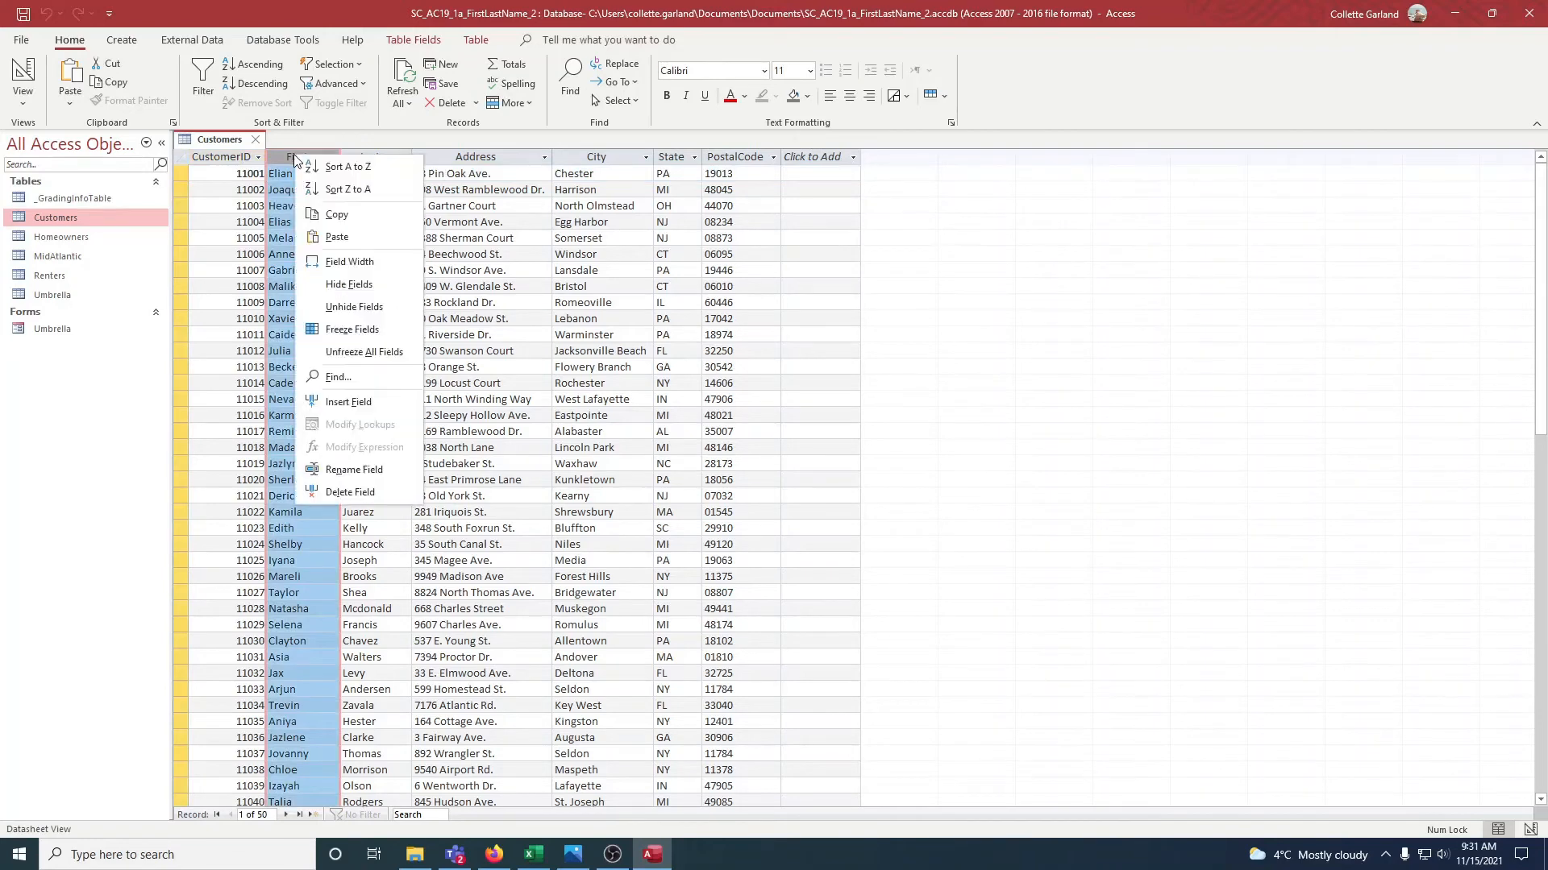
pyautogui.click(346, 470)
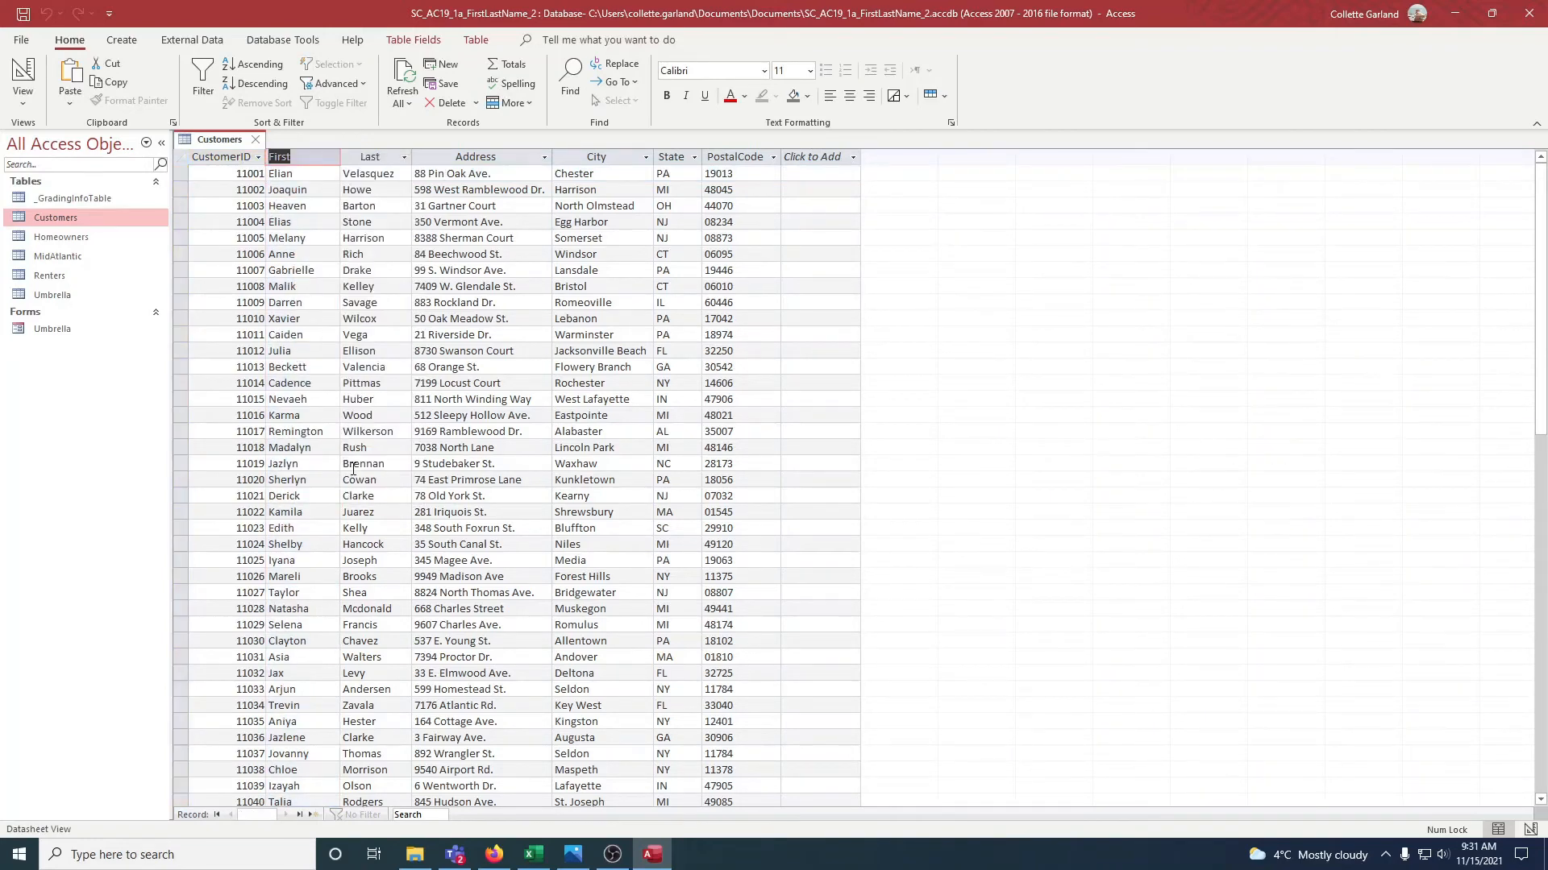
pyautogui.click(298, 160)
pyautogui.write('Name')
pyautogui.press('Return')
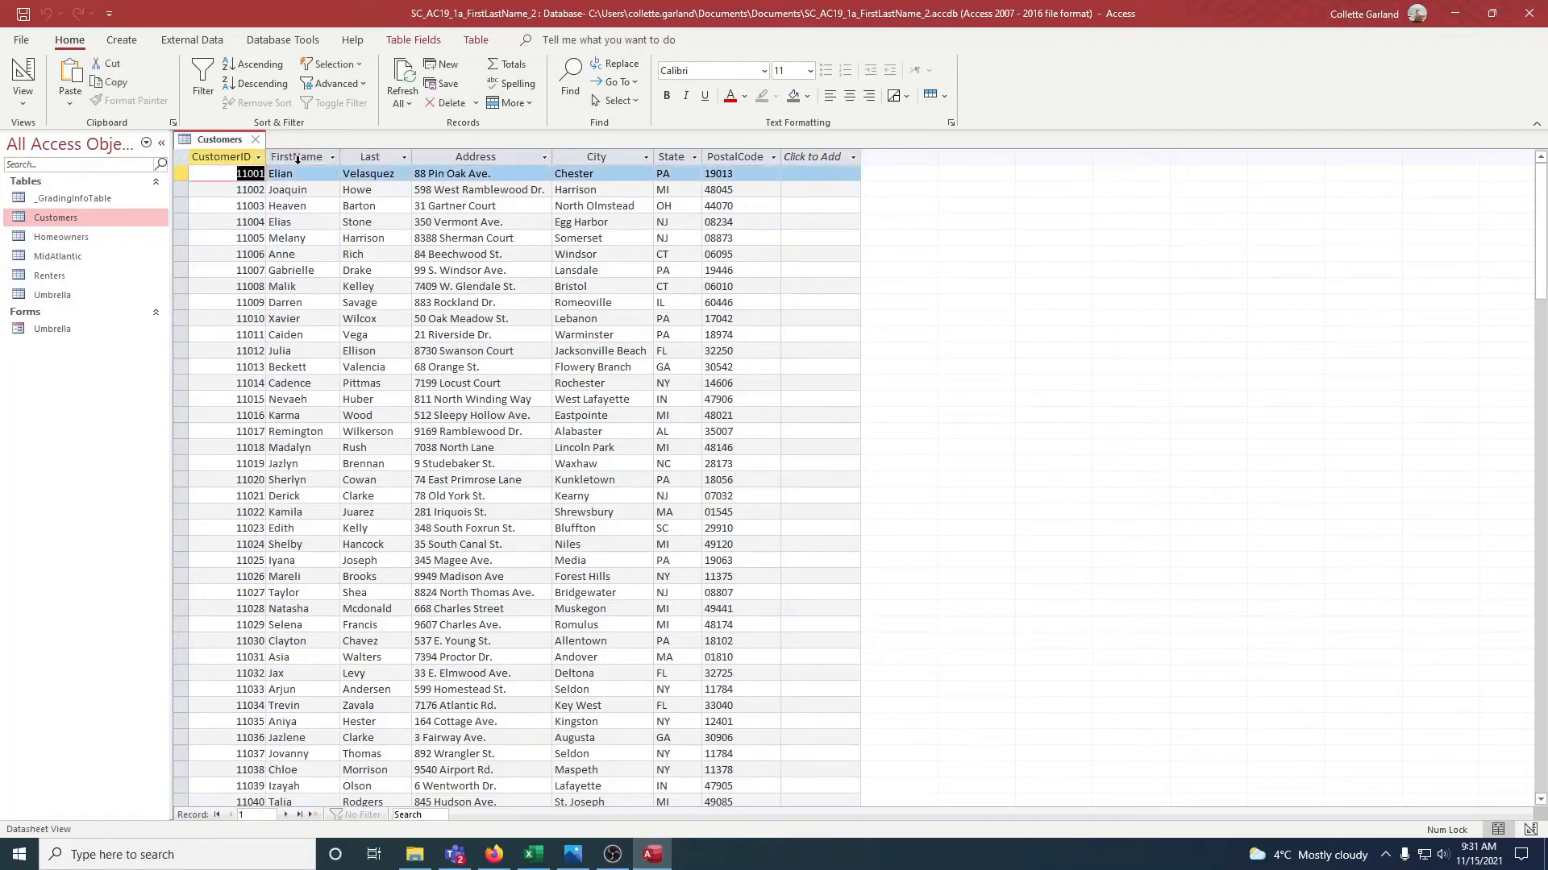
# Rename the Last field of the Customers table to LastName.
pyautogui.click(366, 156)
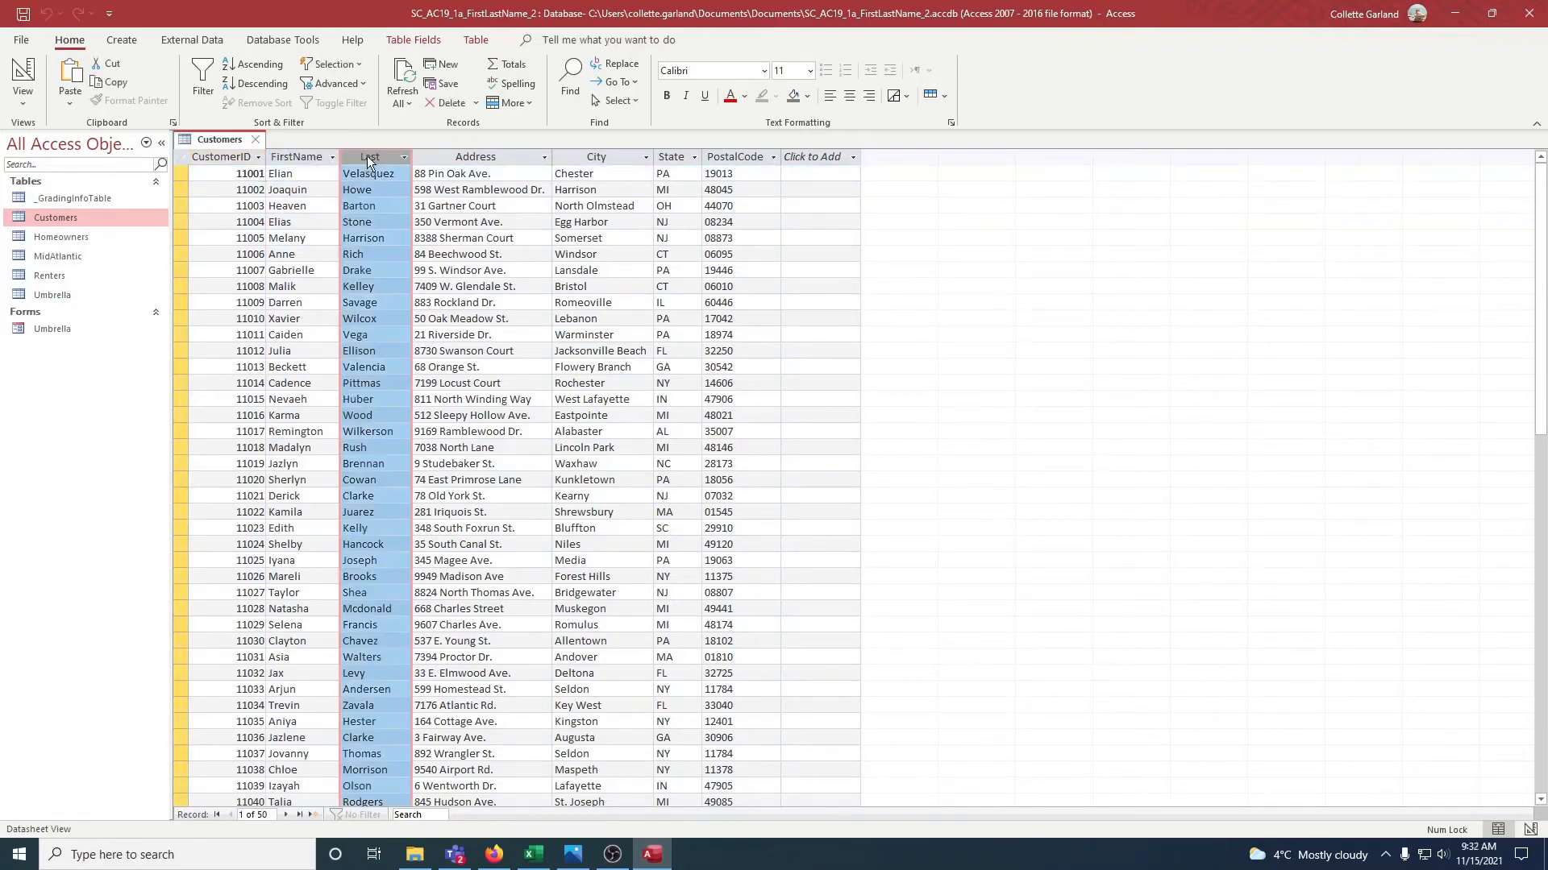
pyautogui.rightClick(366, 155)
pyautogui.click(436, 470)
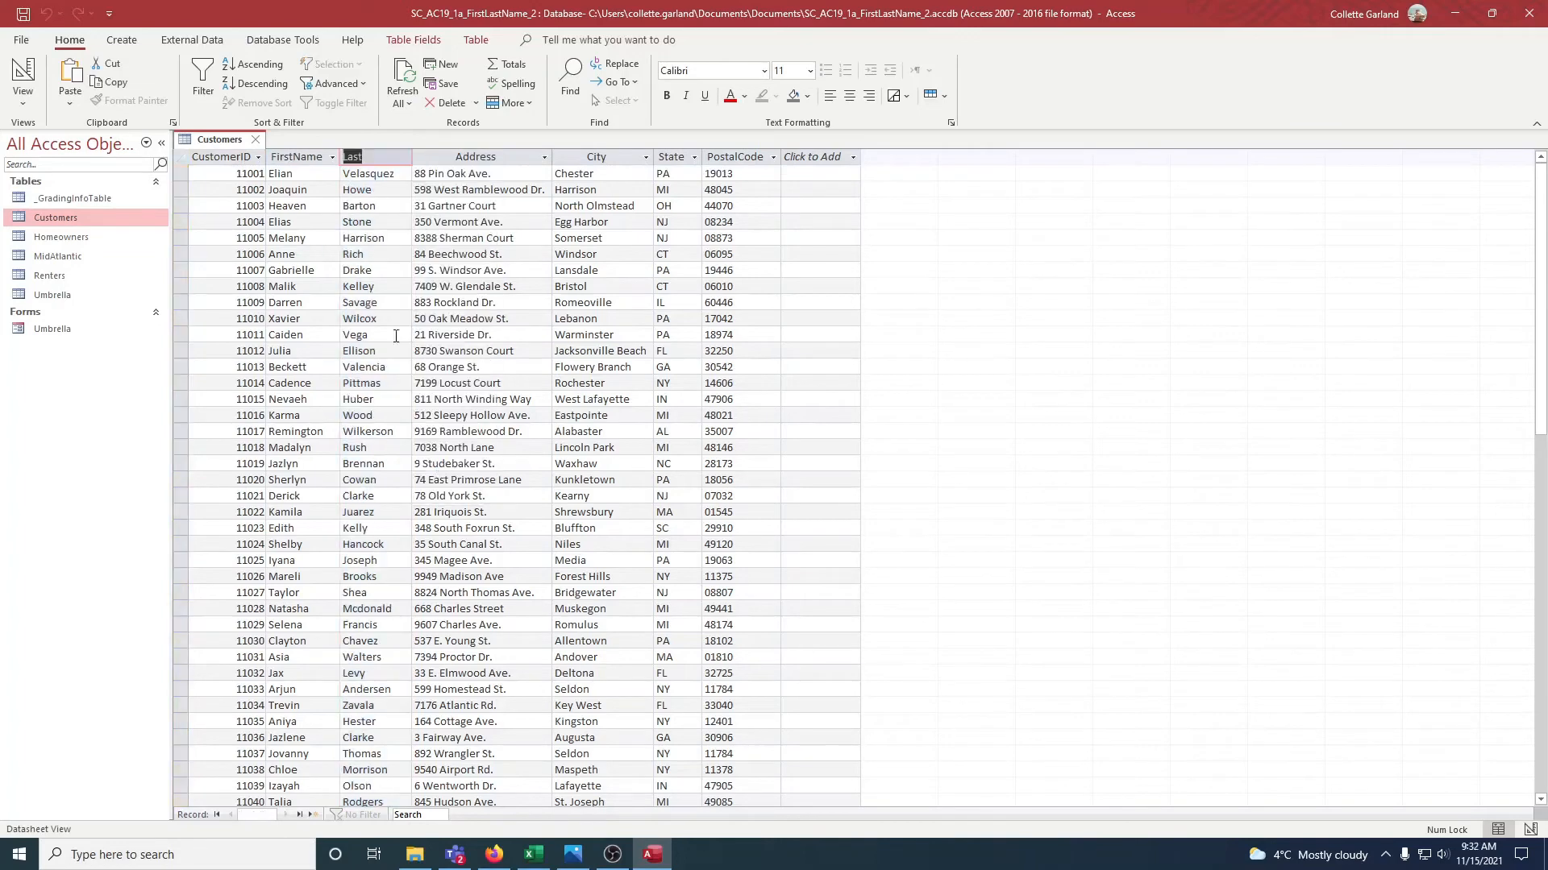
pyautogui.write('LastName')
pyautogui.press('Return')
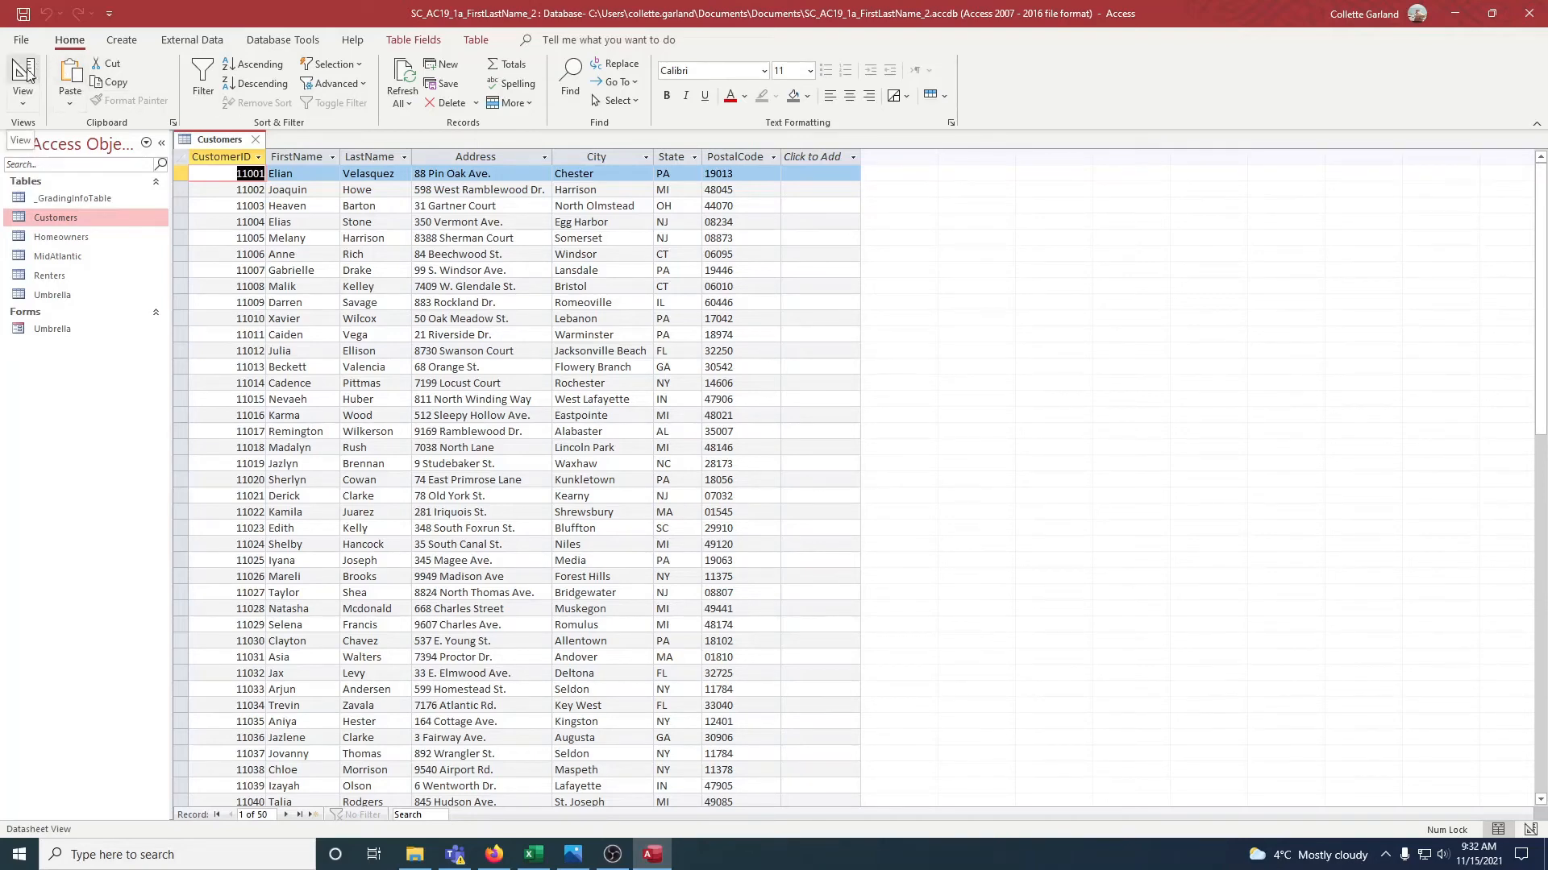
# Switch the Customers table to Design View and change the CustomerID field's data type to Short Text.
pyautogui.rightClick(72, 218)
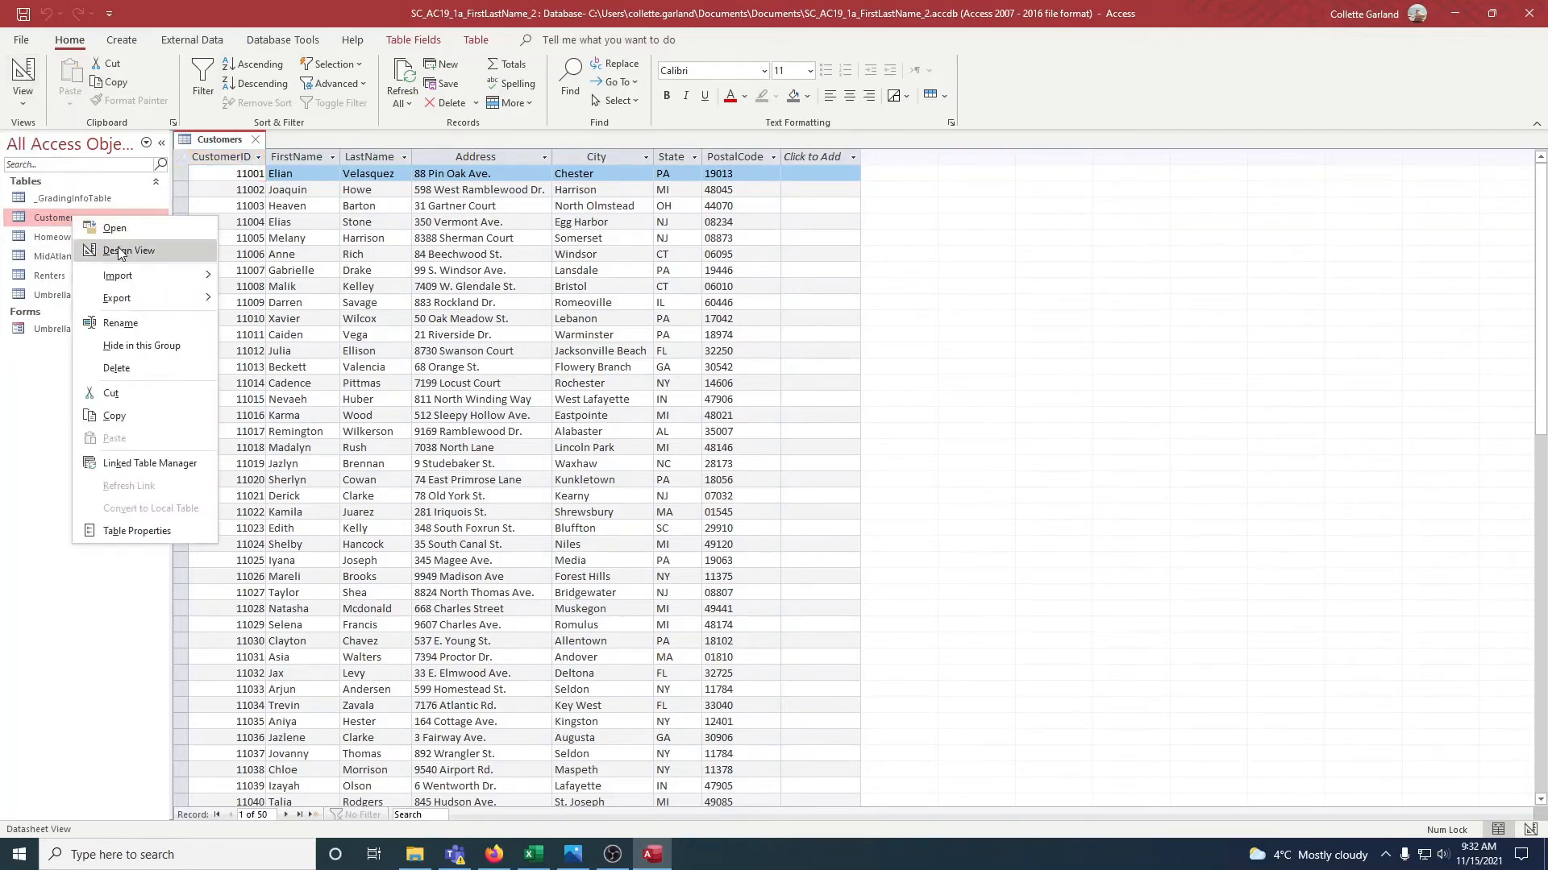
pyautogui.click(118, 250)
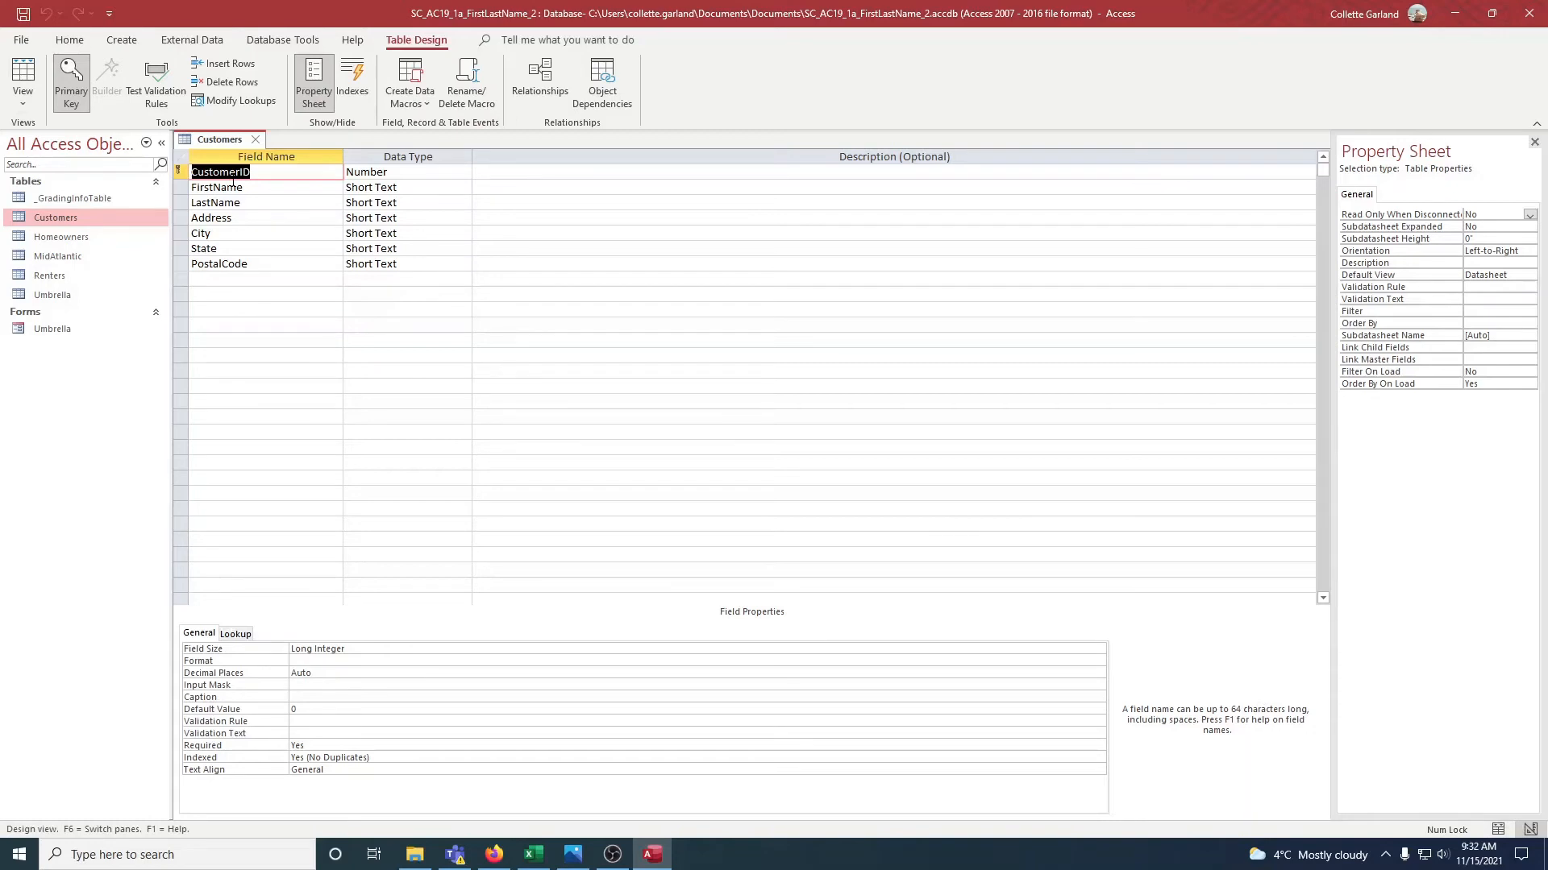
pyautogui.click(420, 173)
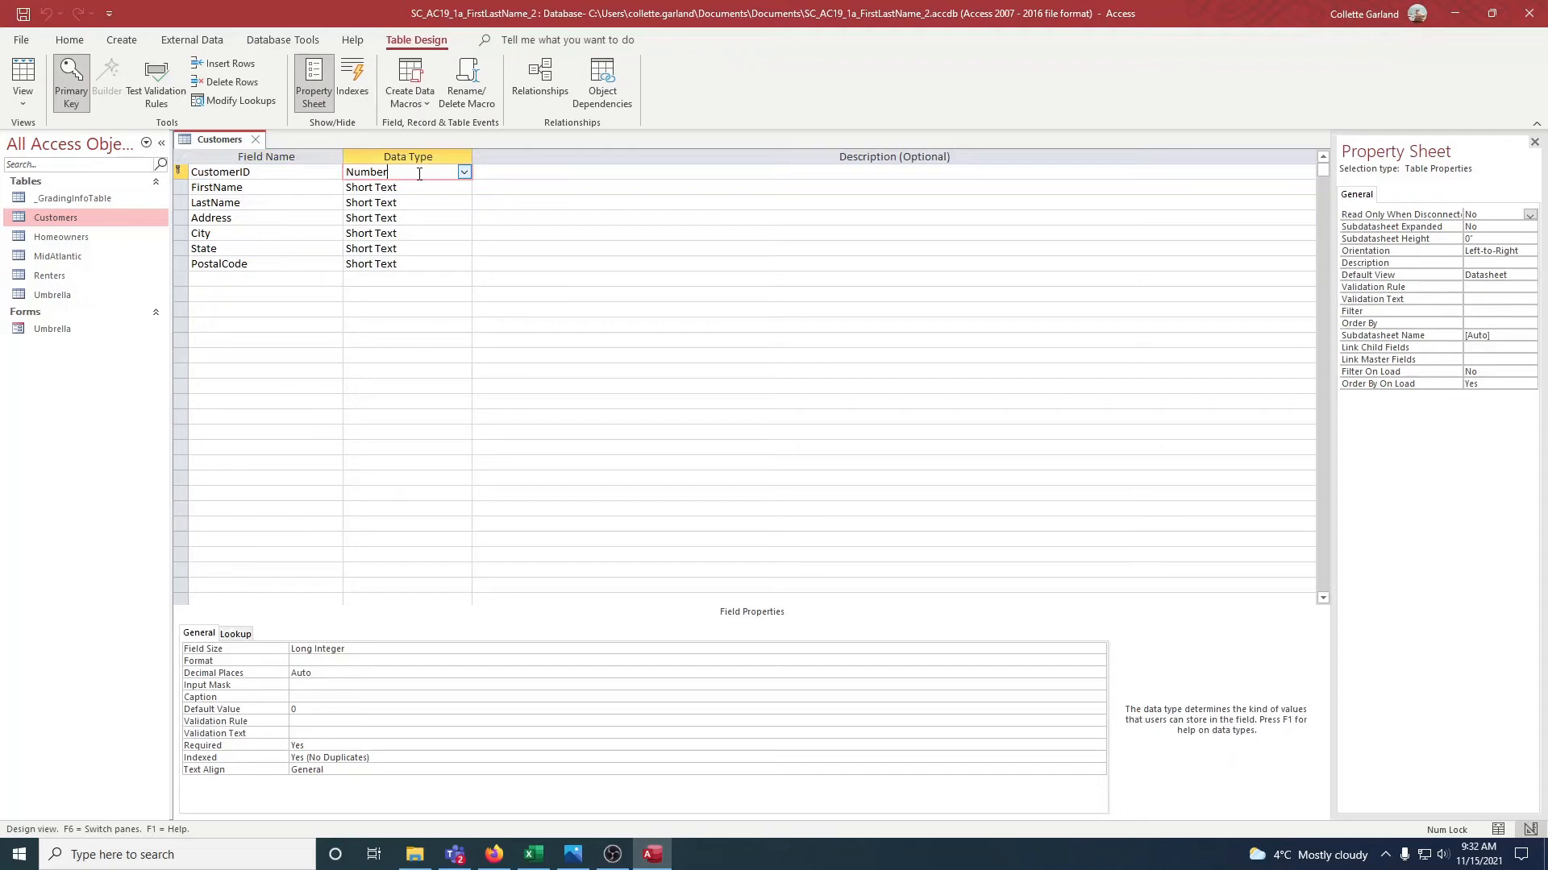
pyautogui.click(464, 172)
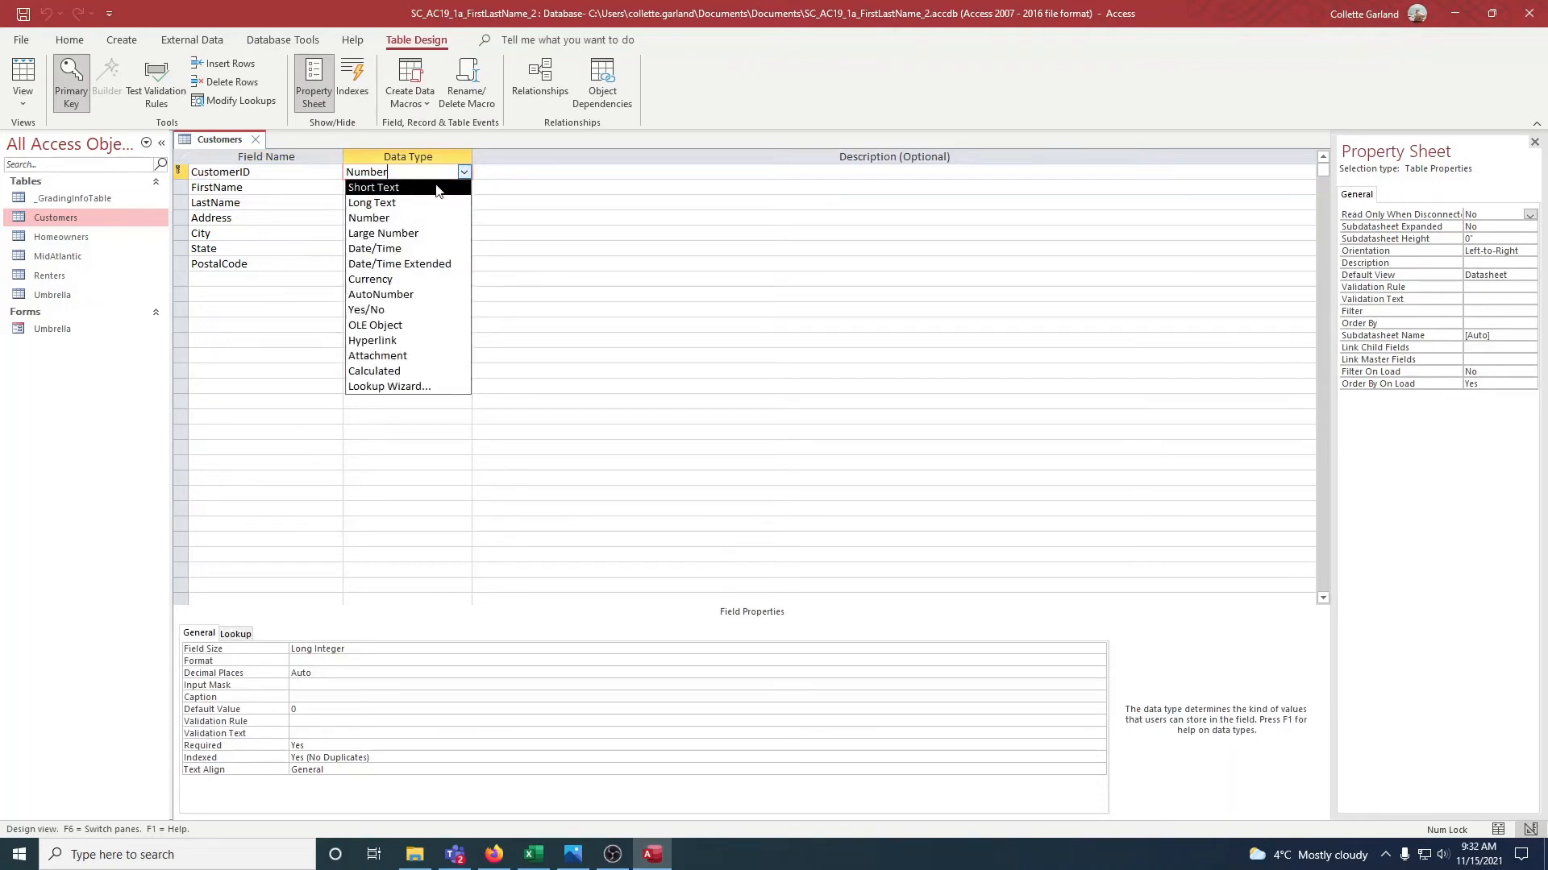
pyautogui.click(436, 188)
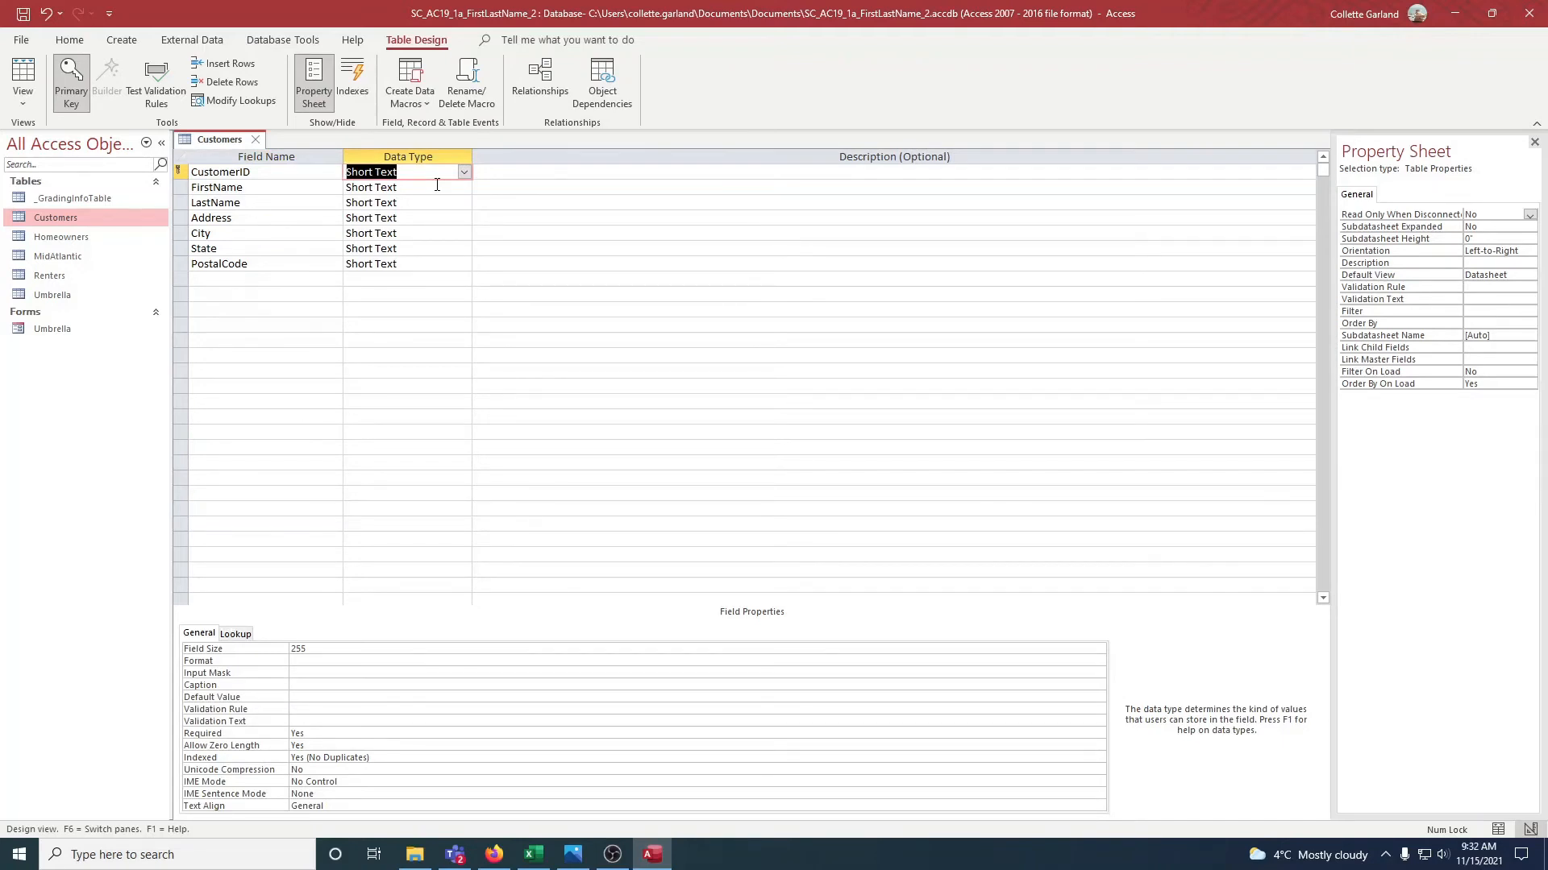
# Add a field named DateOfBirth with the Date/Time data type below PostalCode in the Customers table.
pyautogui.click(294, 276)
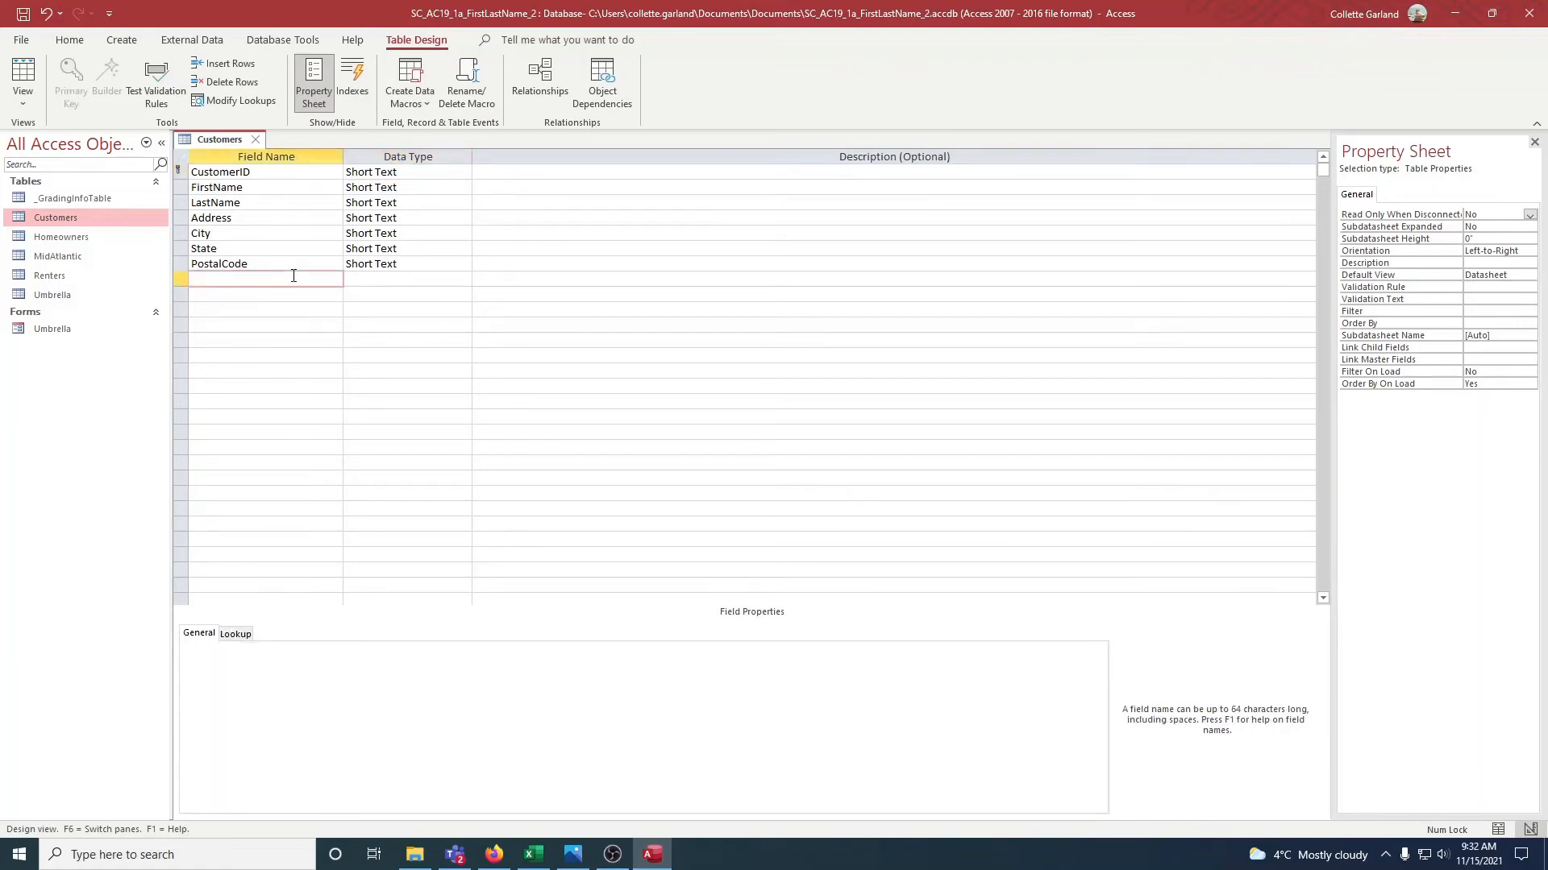
pyautogui.write('DateOfBirth')
pyautogui.click(439, 283)
pyautogui.click(464, 279)
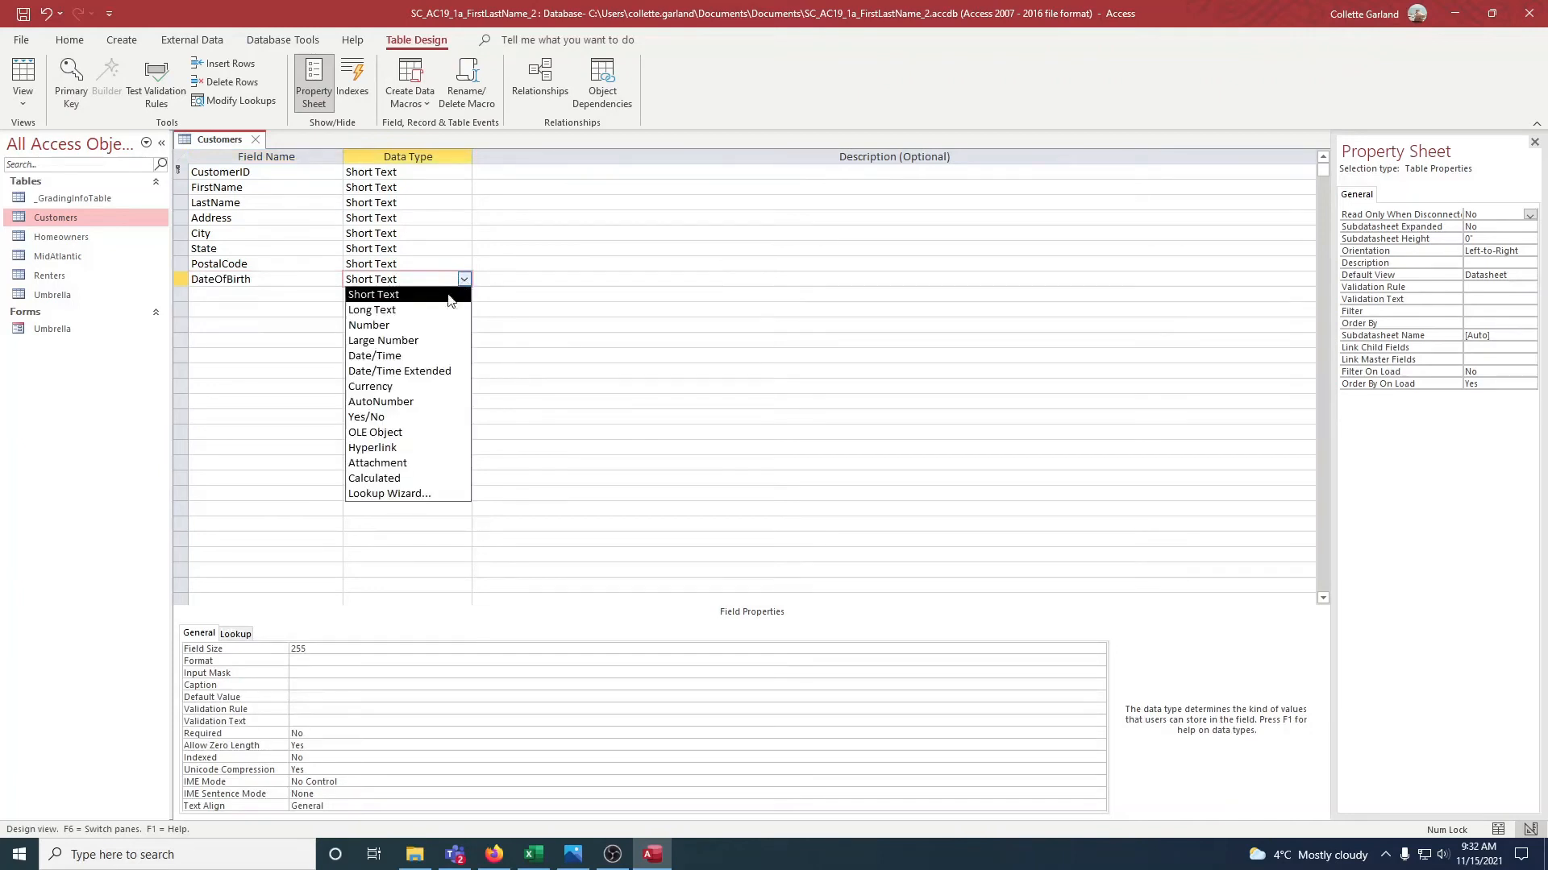
pyautogui.click(412, 349)
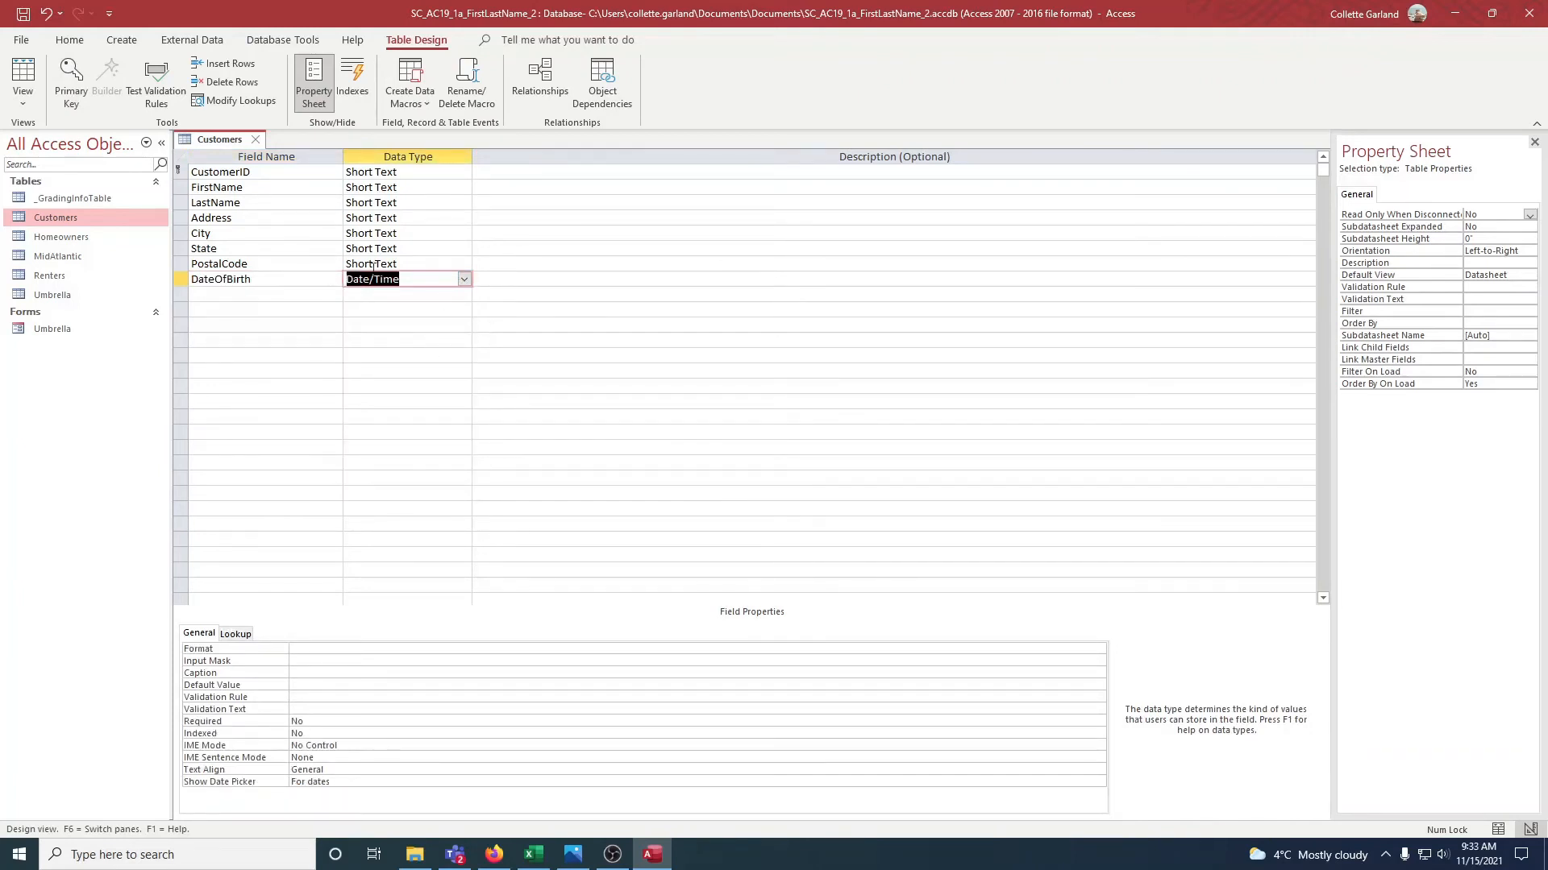
# Save the Customers table design and switch the table to Datasheet View.
pyautogui.rightClick(194, 150)
pyautogui.click(230, 156)
pyautogui.click(22, 73)
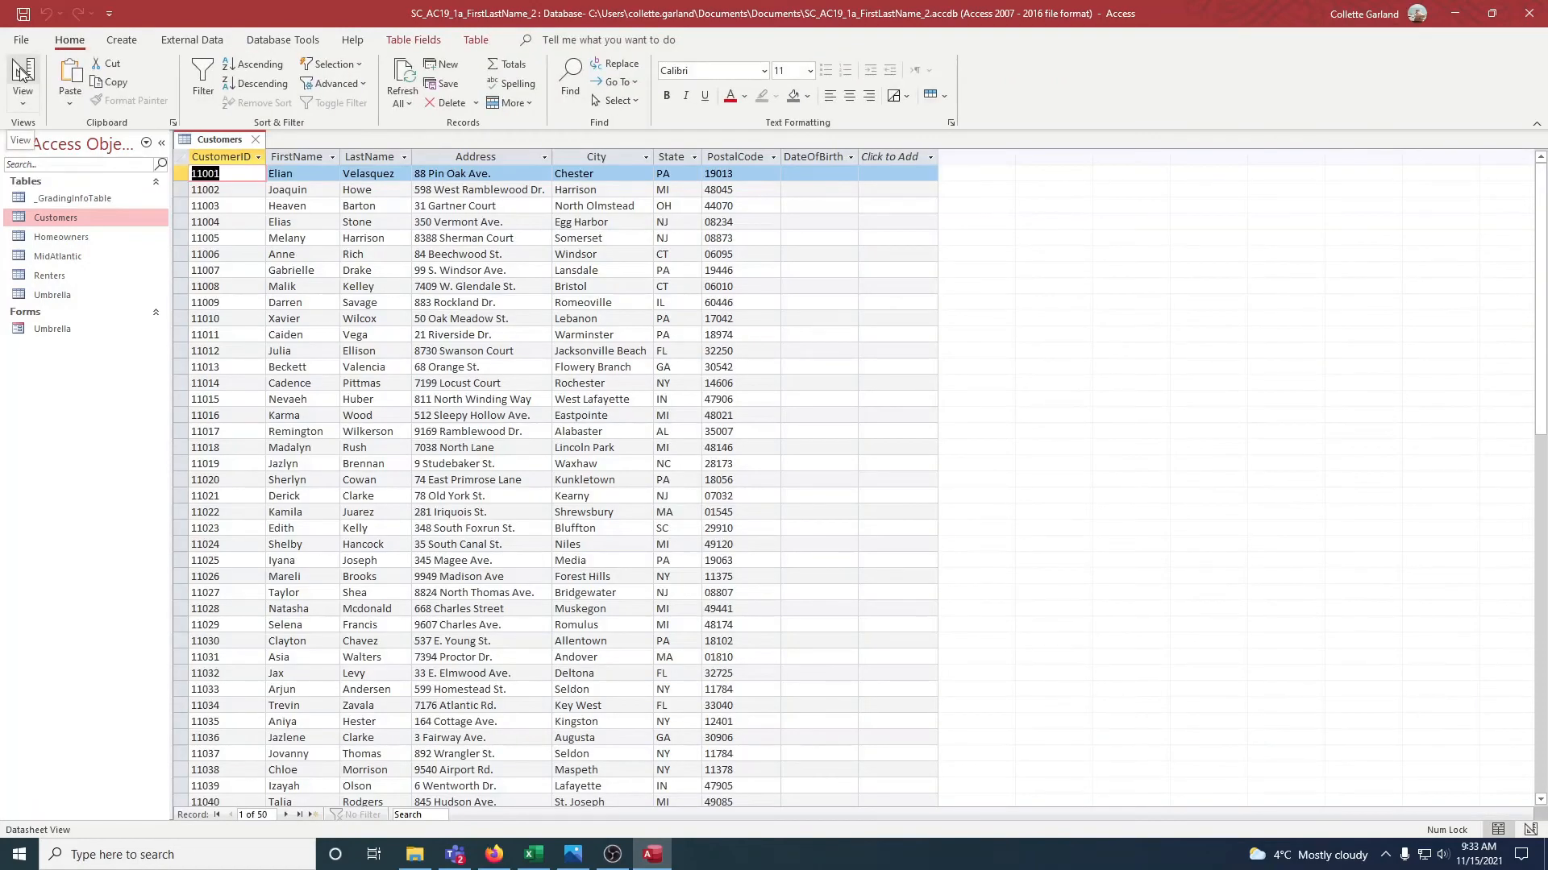
# Navigate to the third record of the Customers table and permanently delete it.
pyautogui.click(287, 815)
pyautogui.click(287, 815)
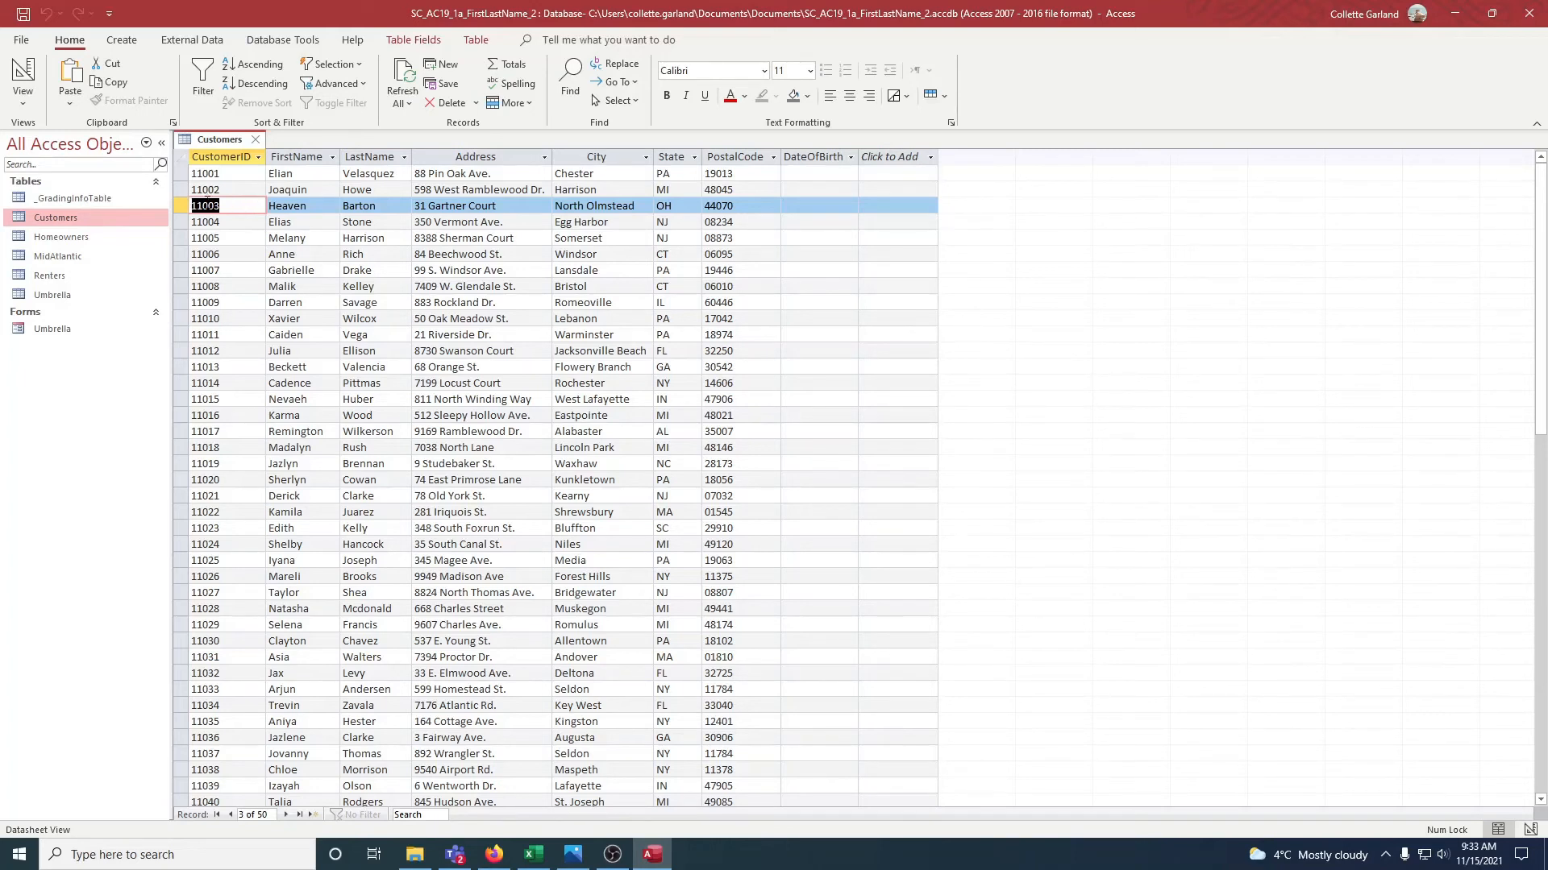
pyautogui.click(182, 205)
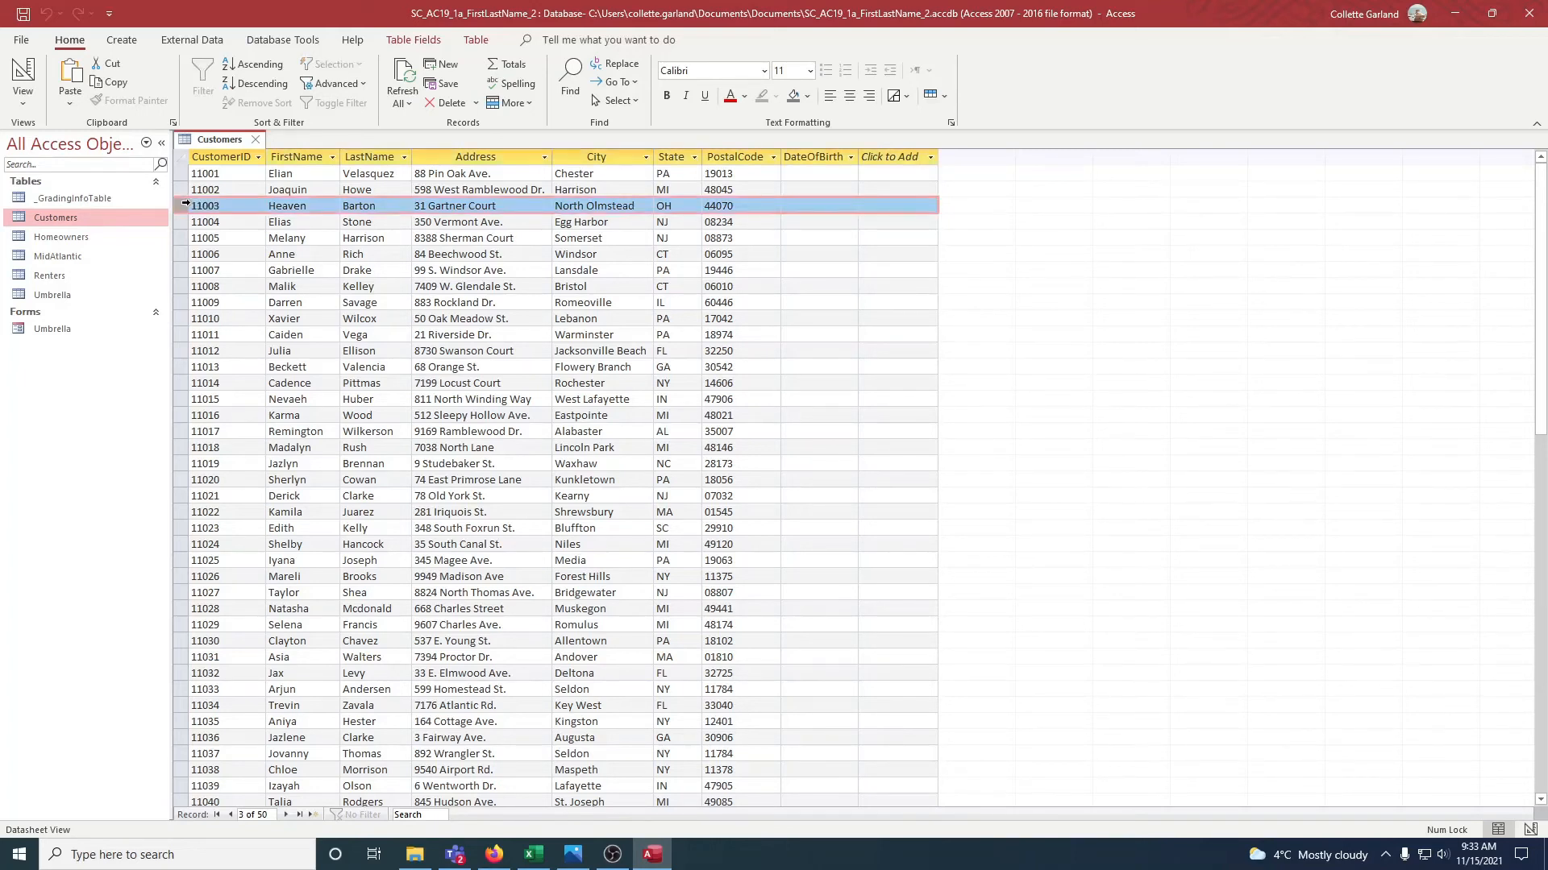
pyautogui.click(449, 103)
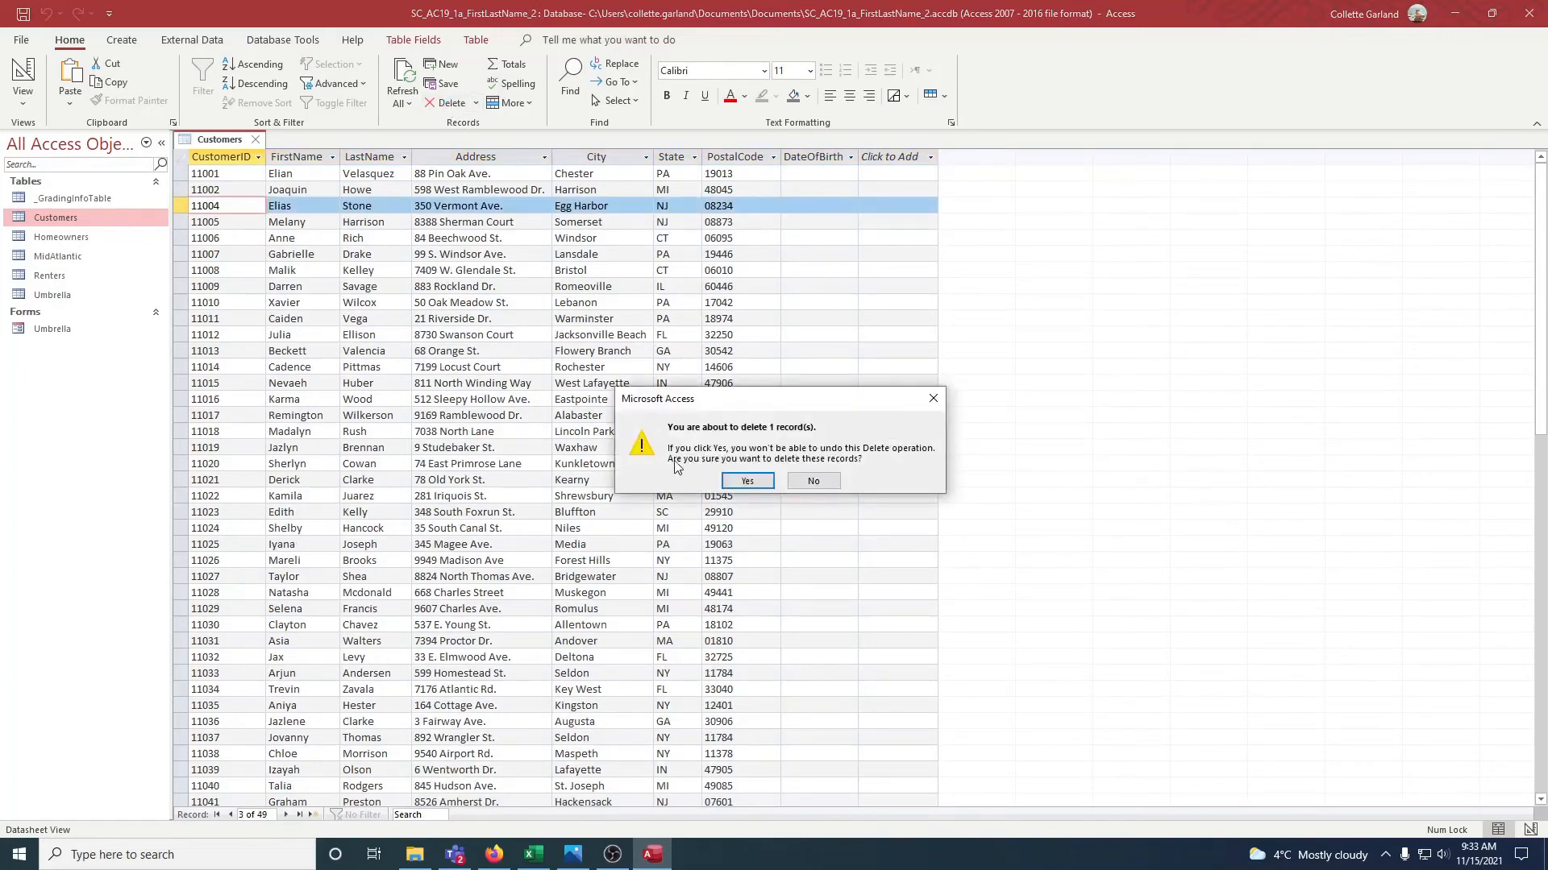
pyautogui.click(744, 481)
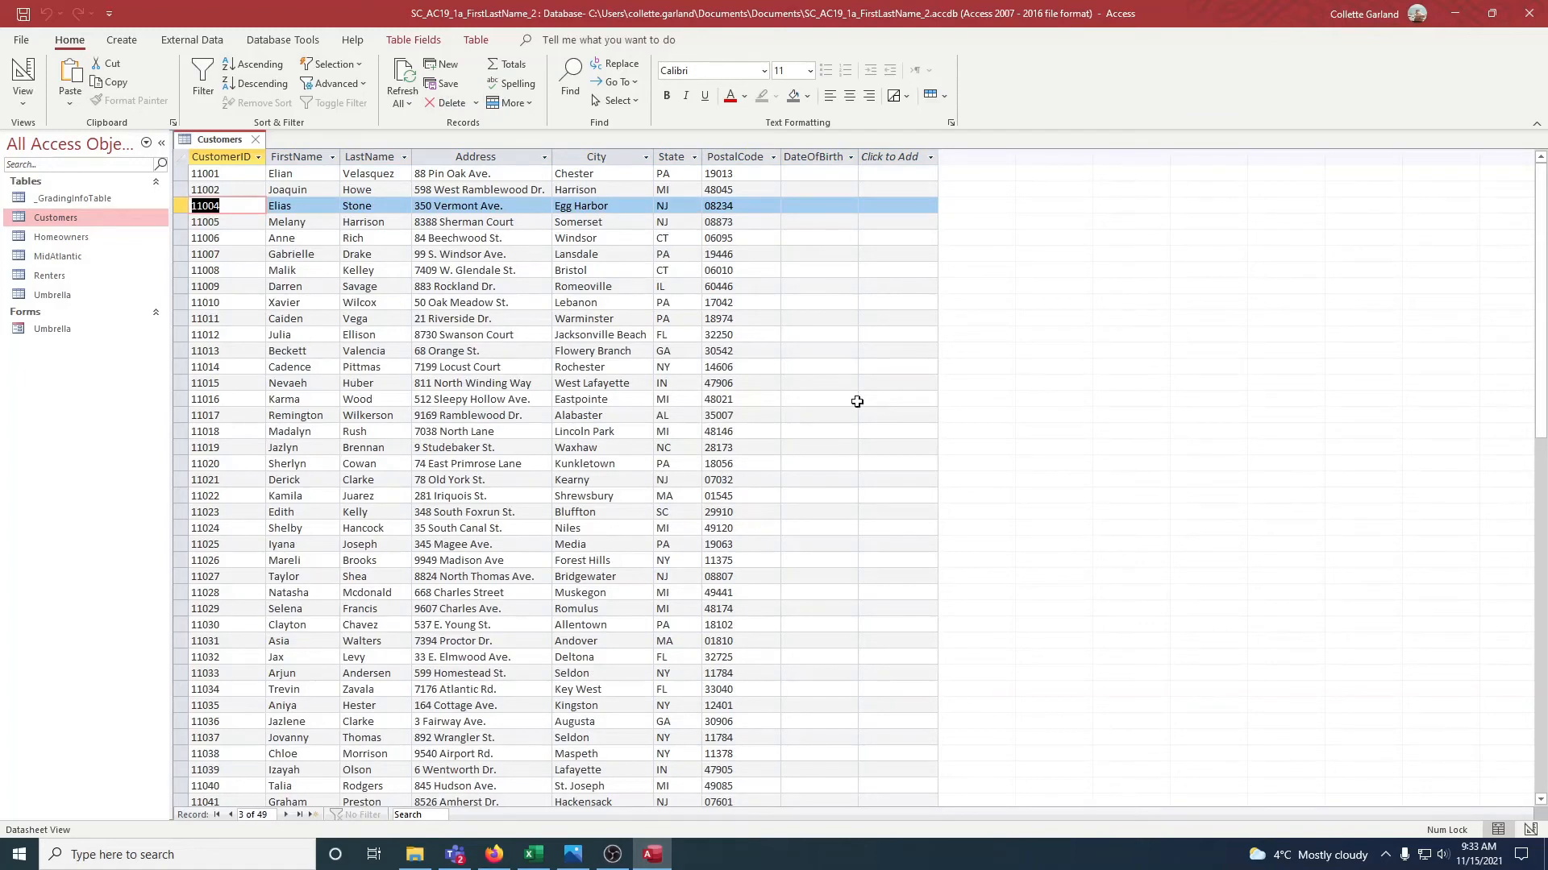
# Navigate to the fifth record of the Customers table and replace its LastName entry with the customer's new last name.
pyautogui.click(286, 815)
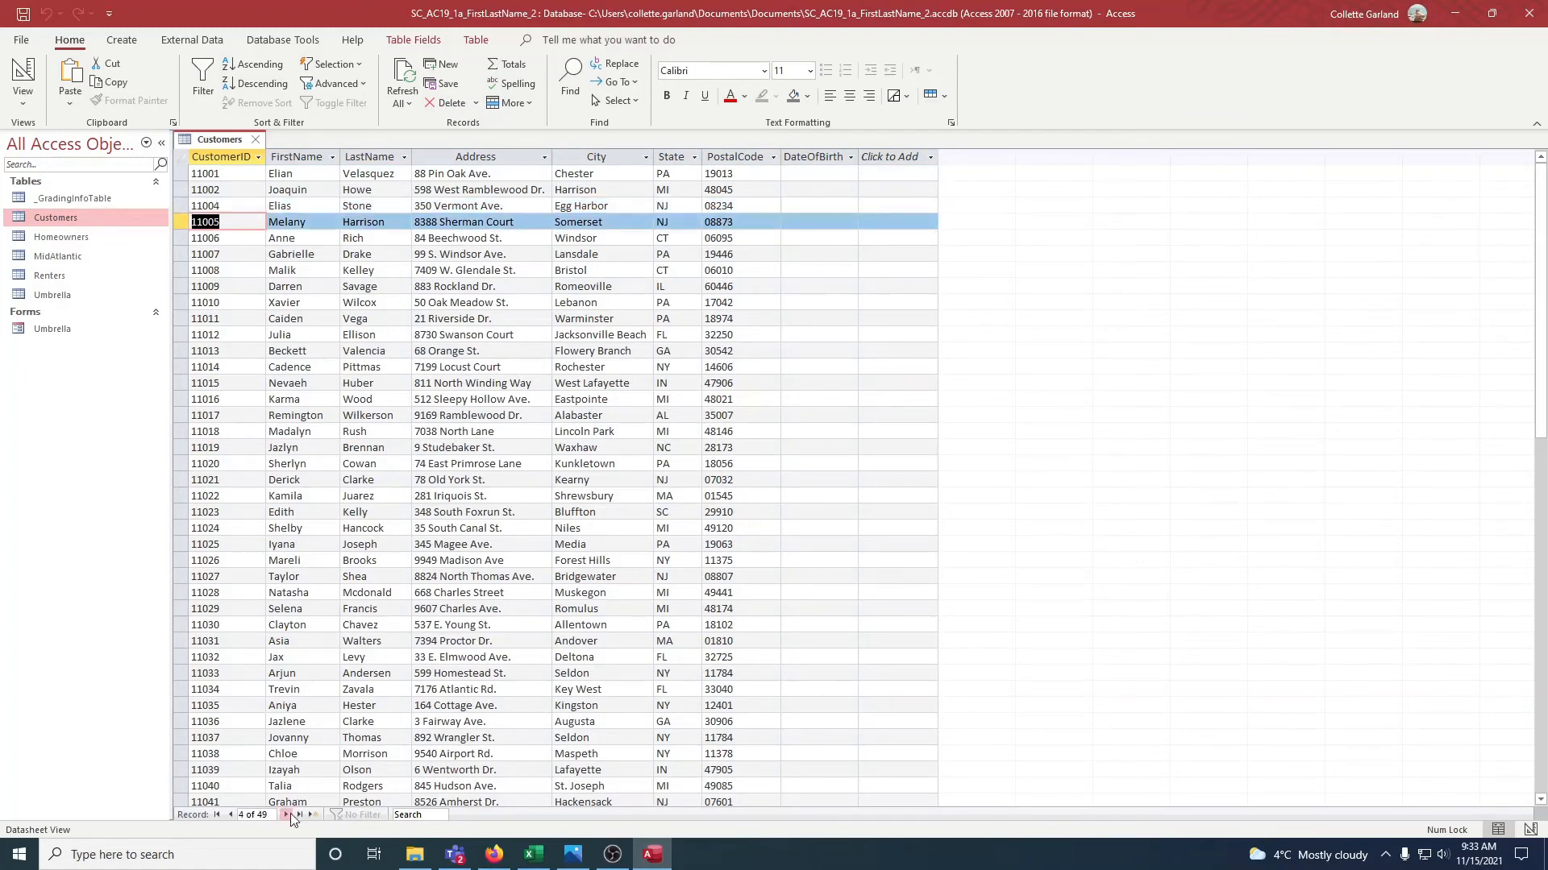
pyautogui.click(286, 815)
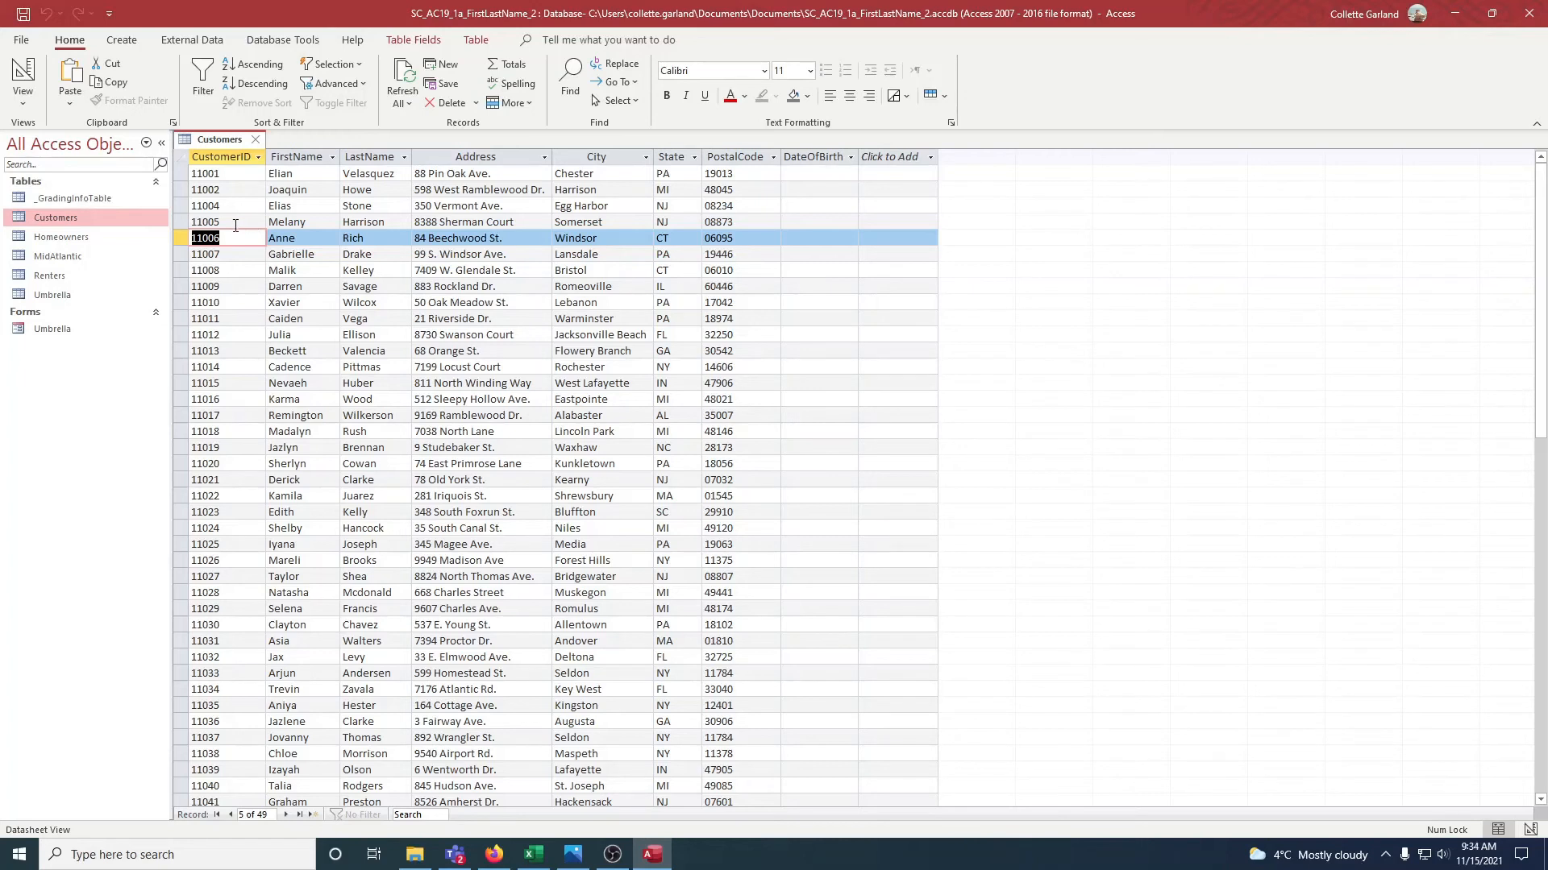
pyautogui.click(367, 238)
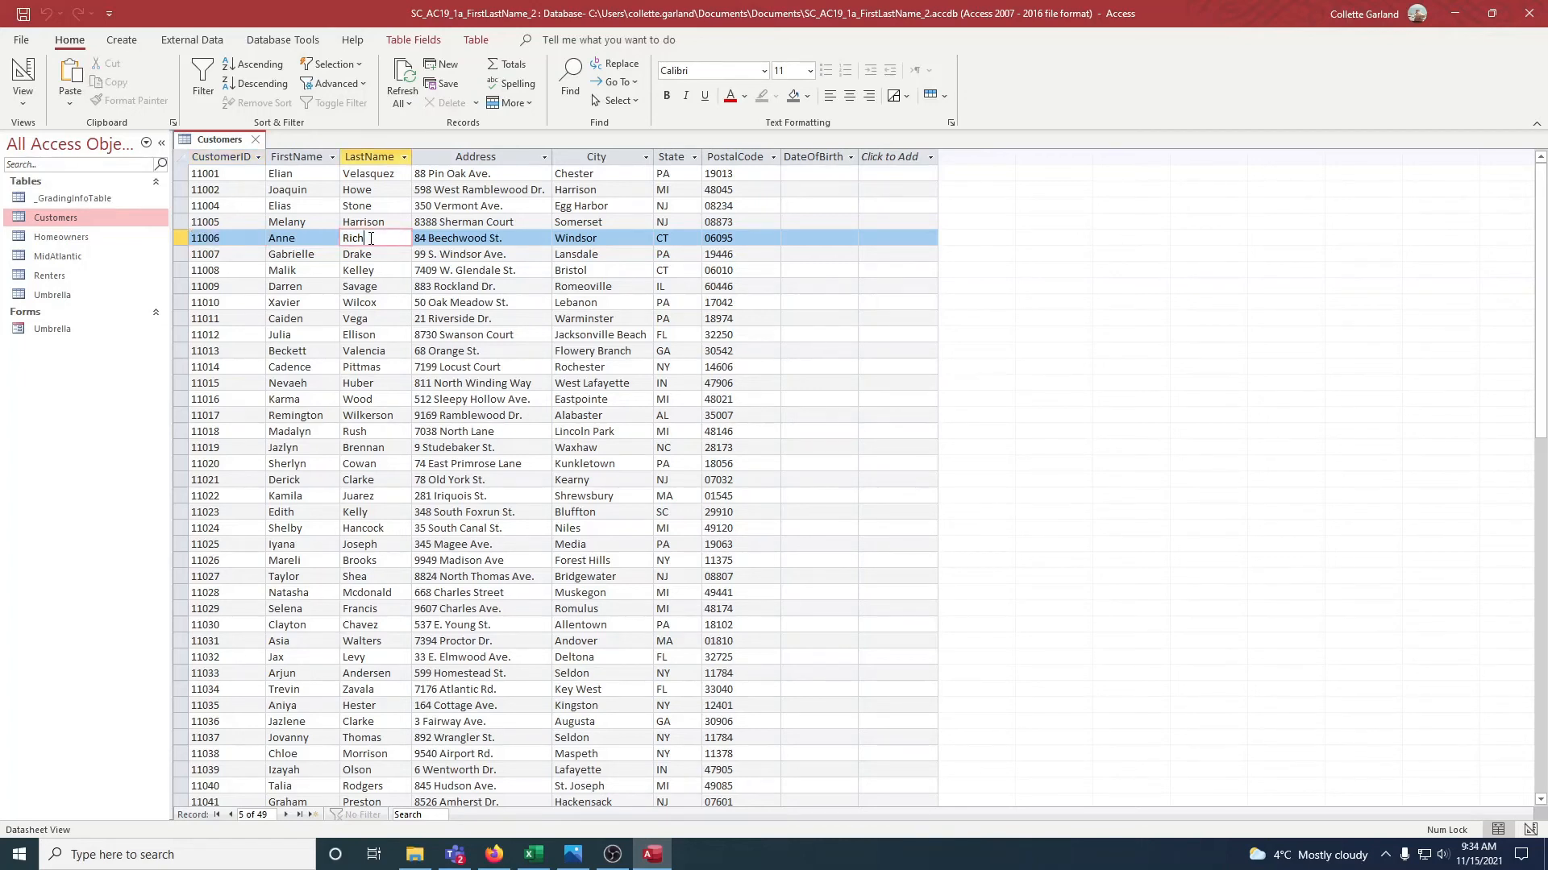
pyautogui.press('BackSpace')
pyautogui.press('BackSpace')
pyautogui.press('BackSpace')
pyautogui.press('BackSpace')
pyautogui.write('Alberts')
pyautogui.press('Tab')
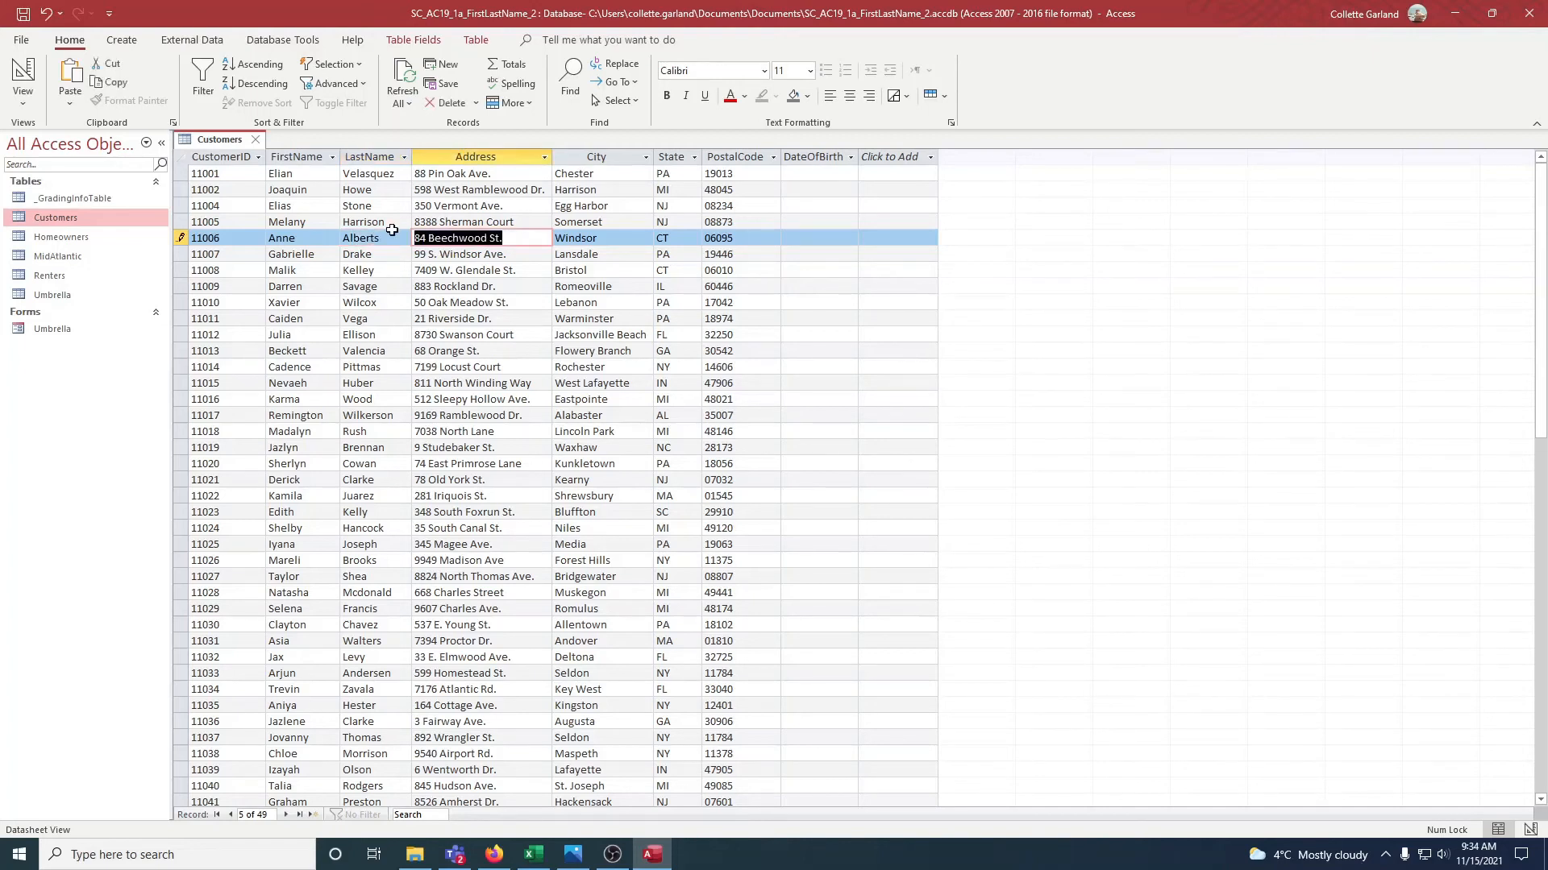
# Save the edited Customers table and close it.
pyautogui.rightClick(222, 140)
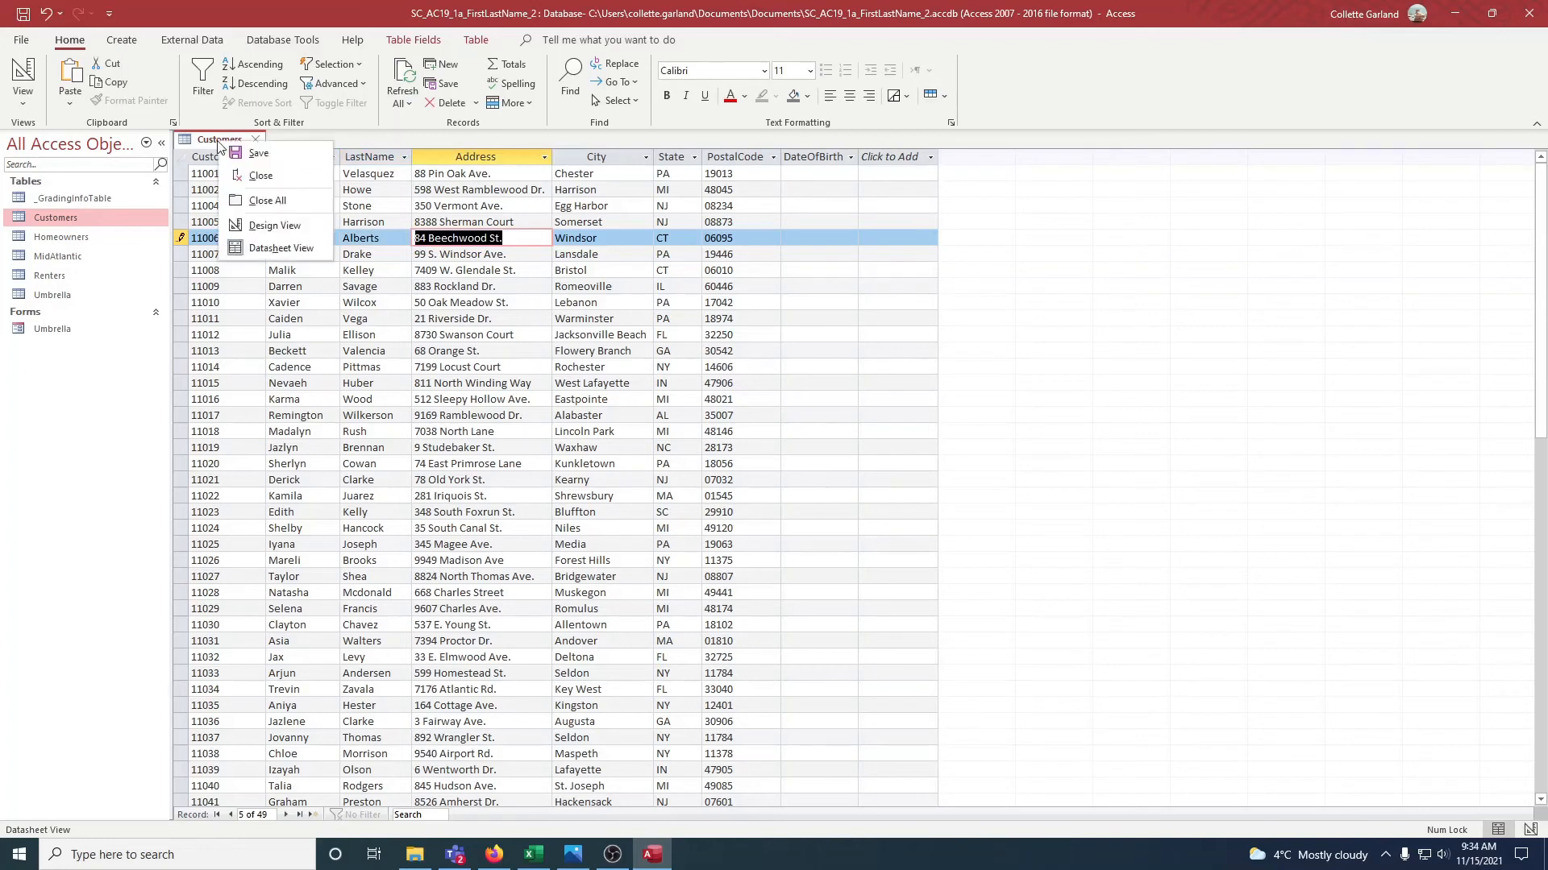
pyautogui.click(235, 153)
pyautogui.rightClick(226, 140)
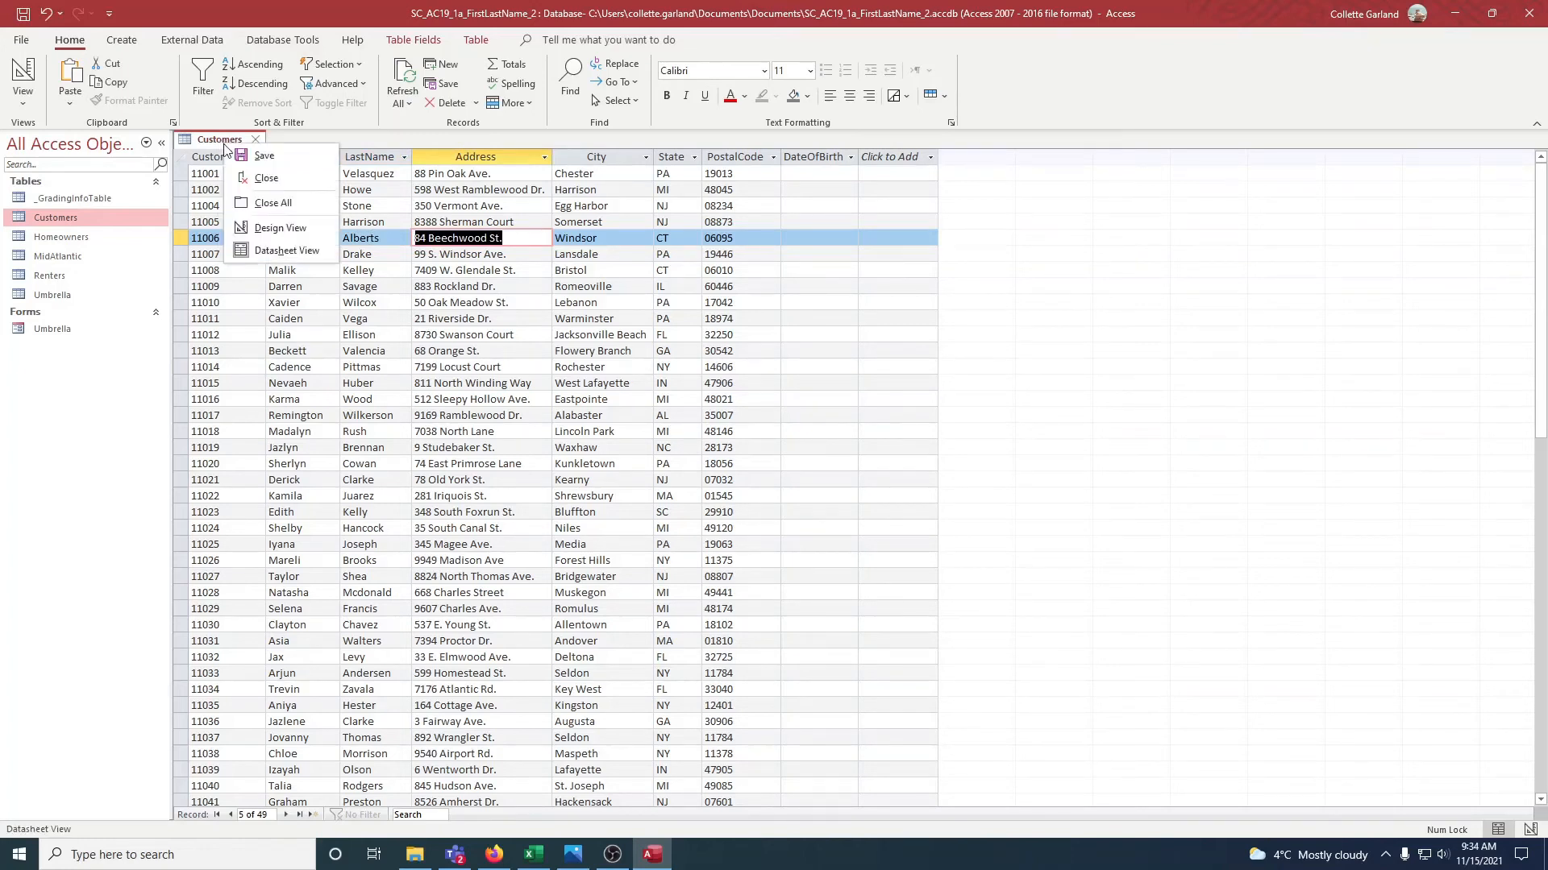
pyautogui.click(274, 179)
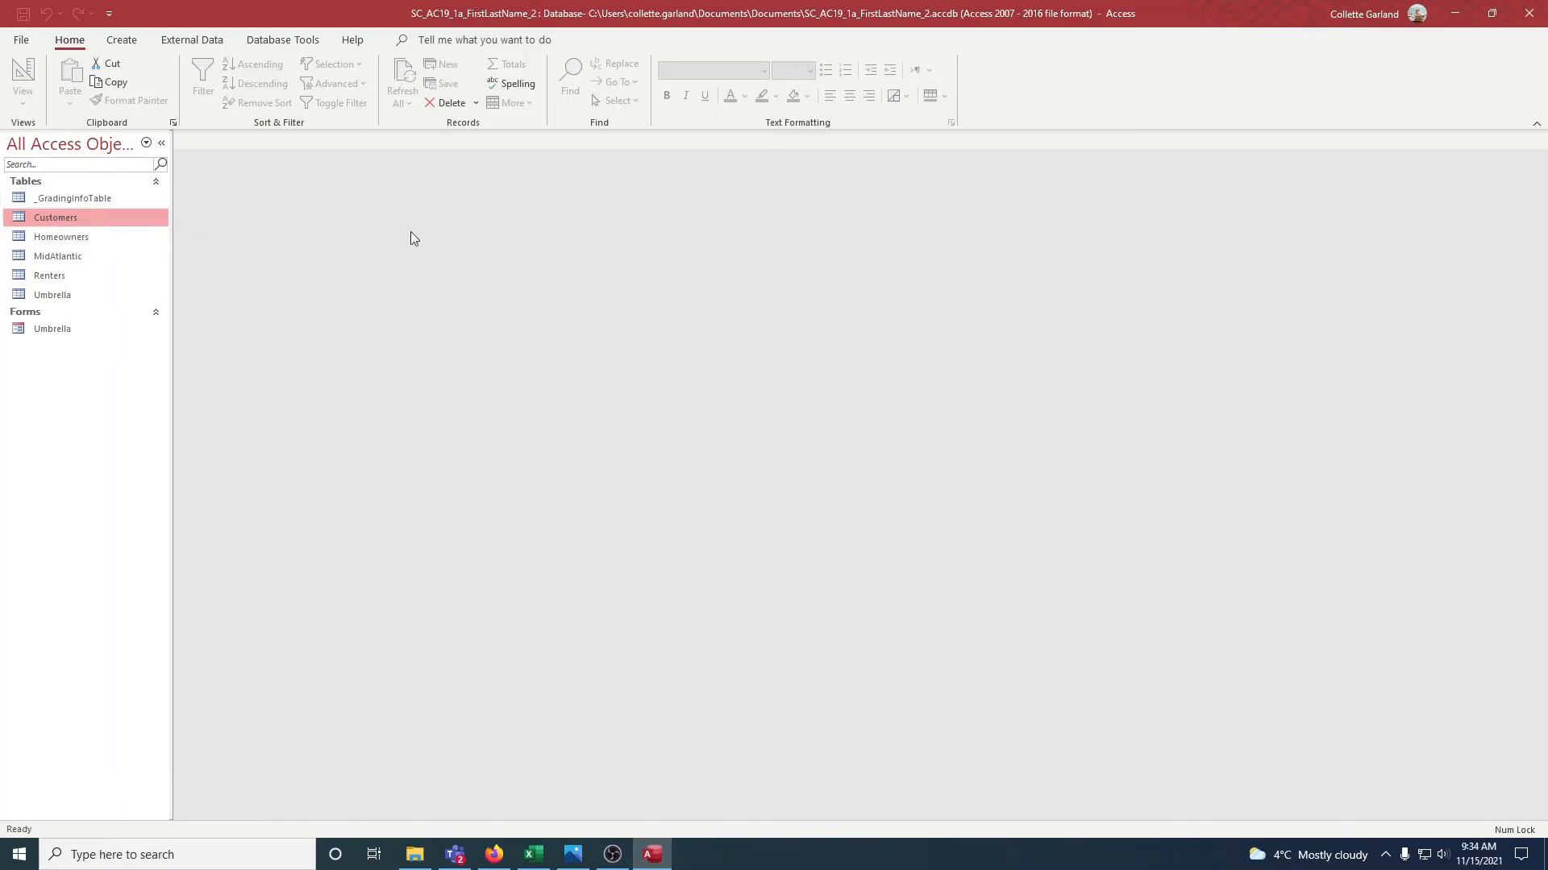
# Create a form based on the Customers table, save it as Customer Data Form and close it.
pyautogui.click(122, 40)
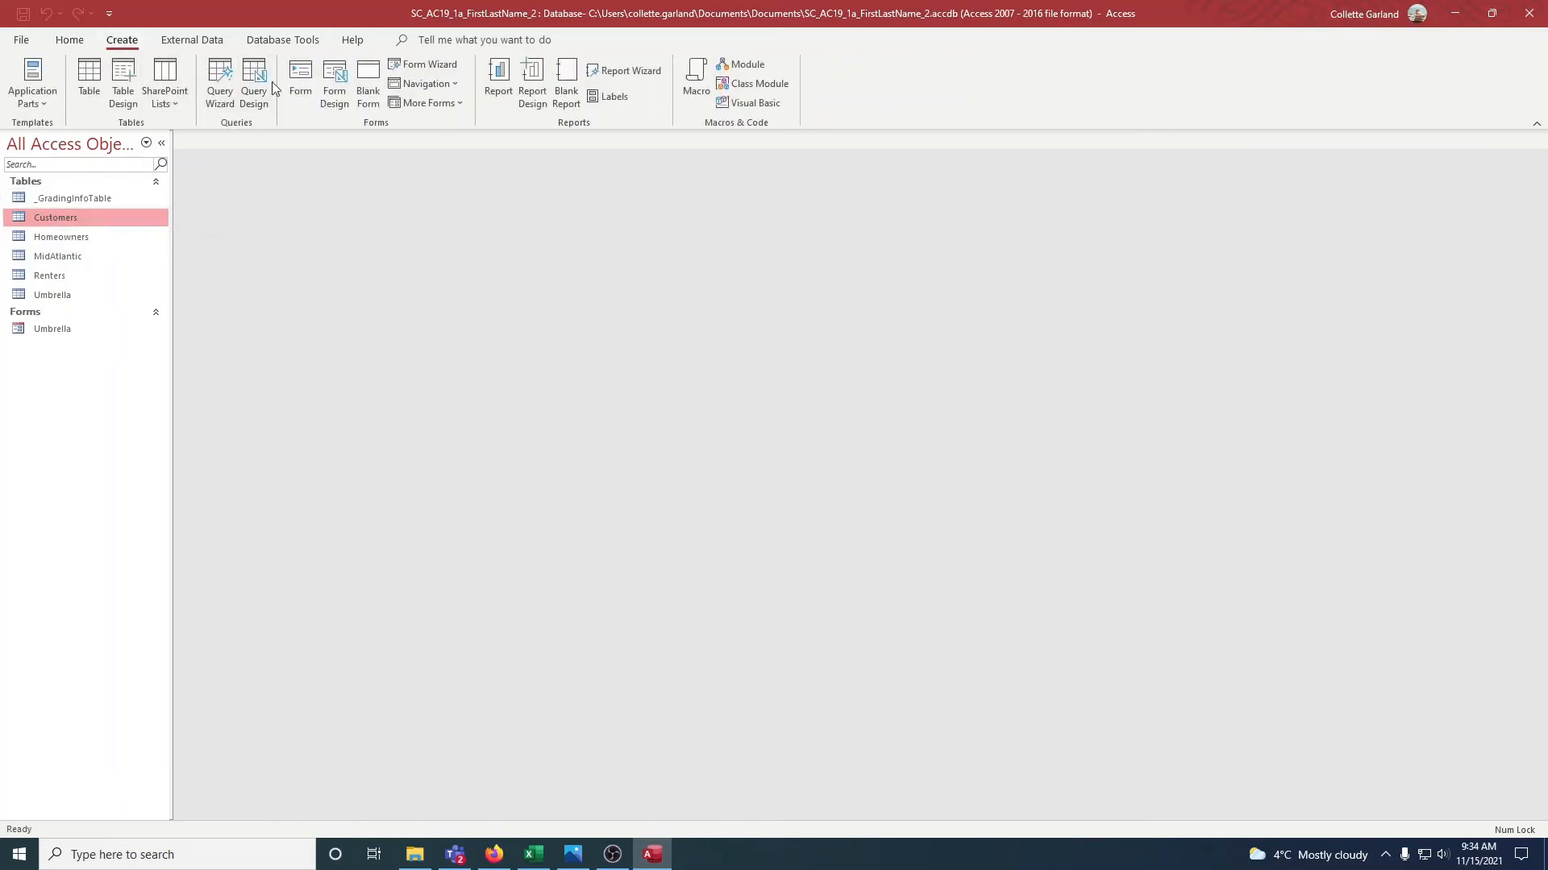
pyautogui.click(298, 86)
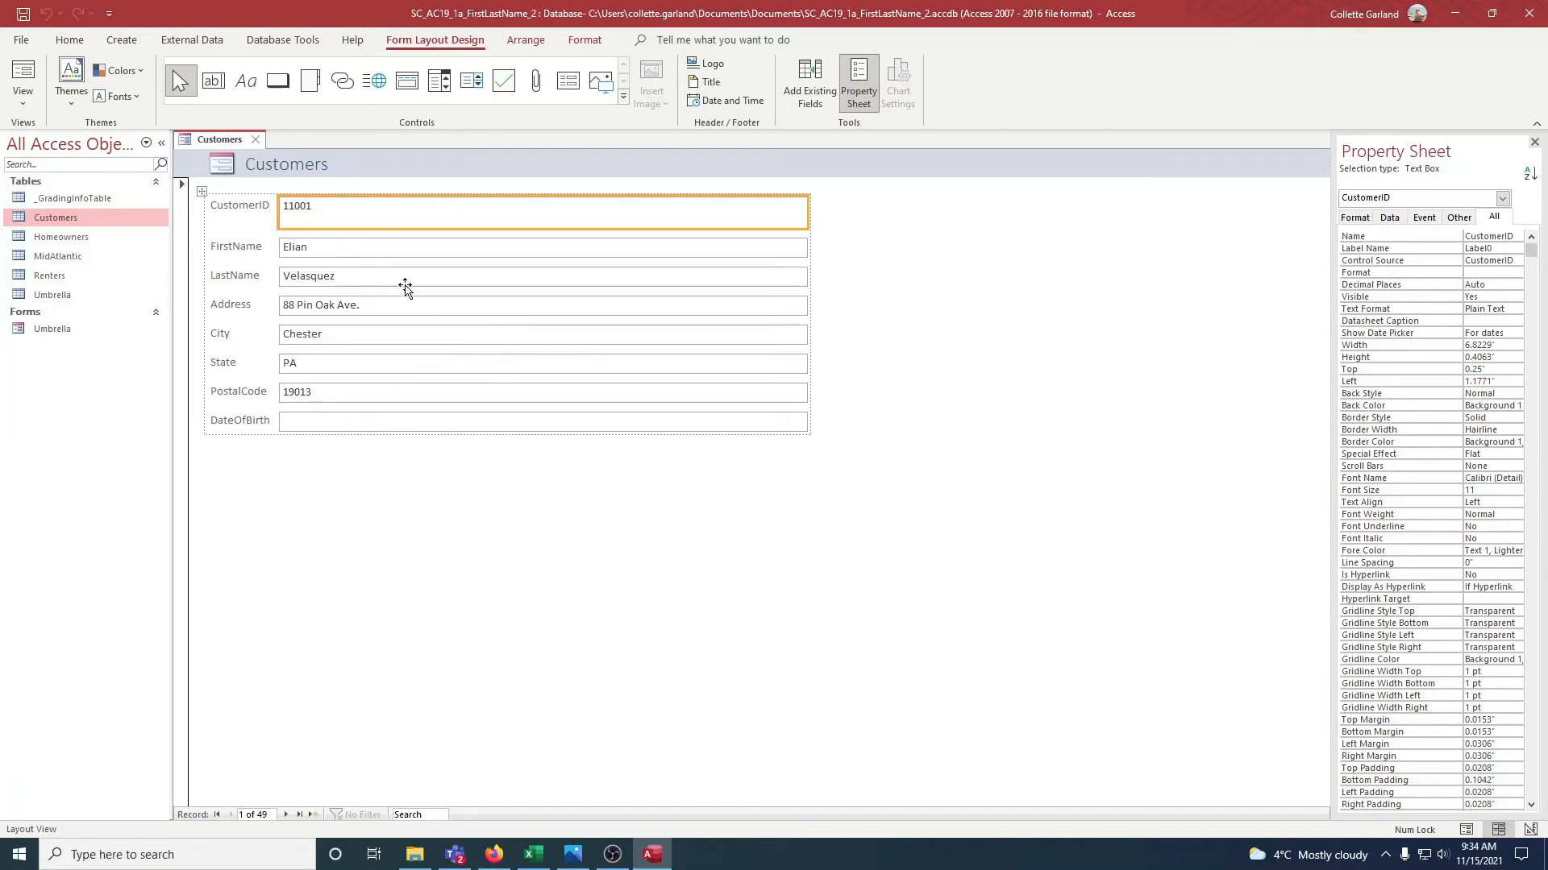
pyautogui.rightClick(218, 142)
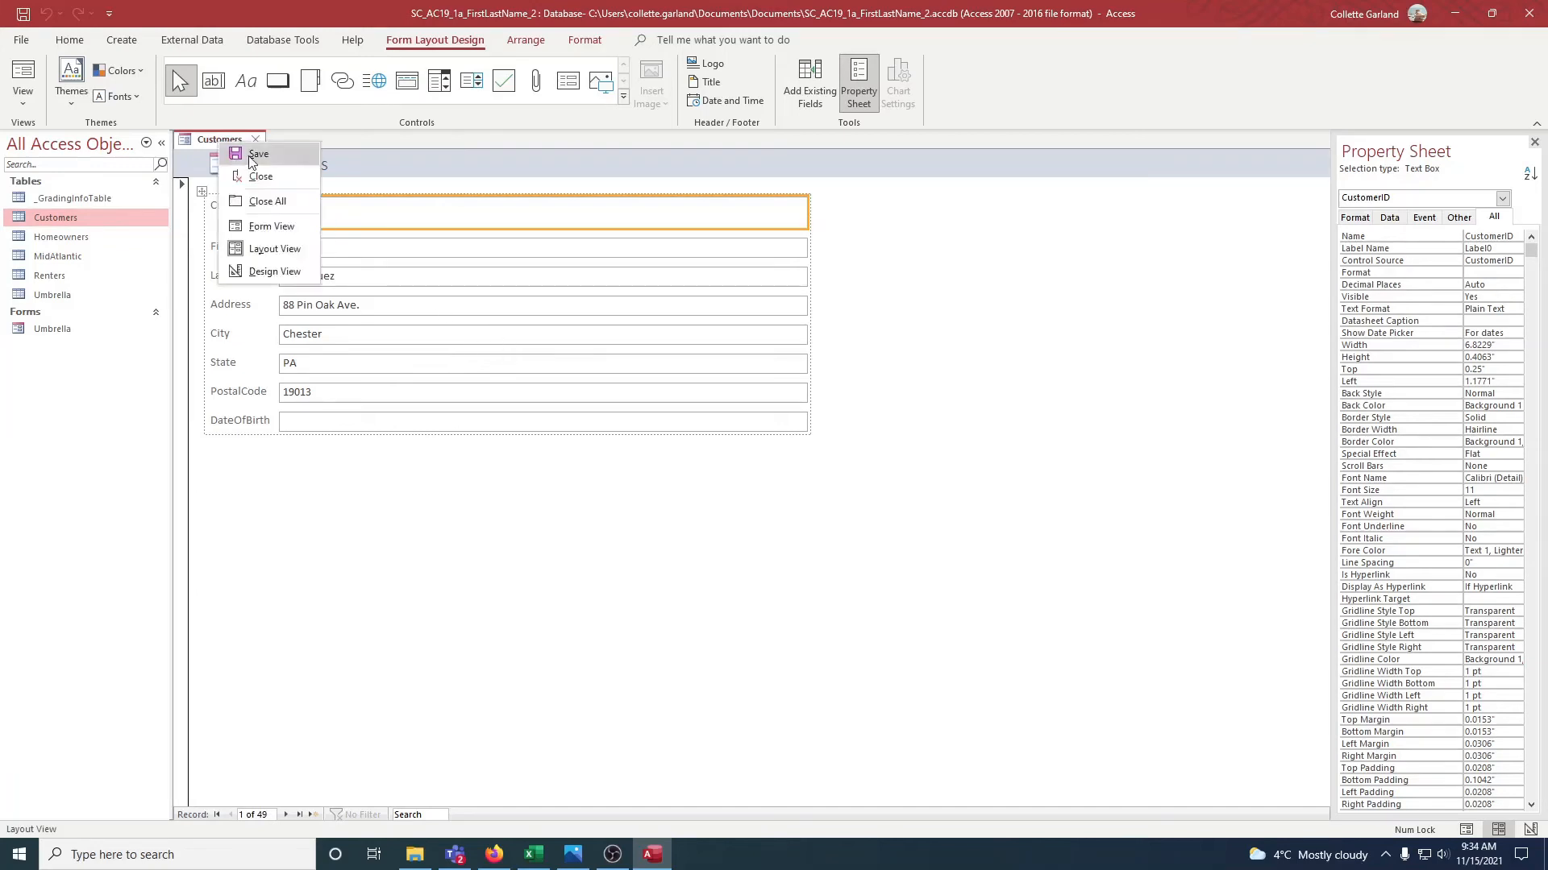
pyautogui.click(256, 153)
pyautogui.click(723, 295)
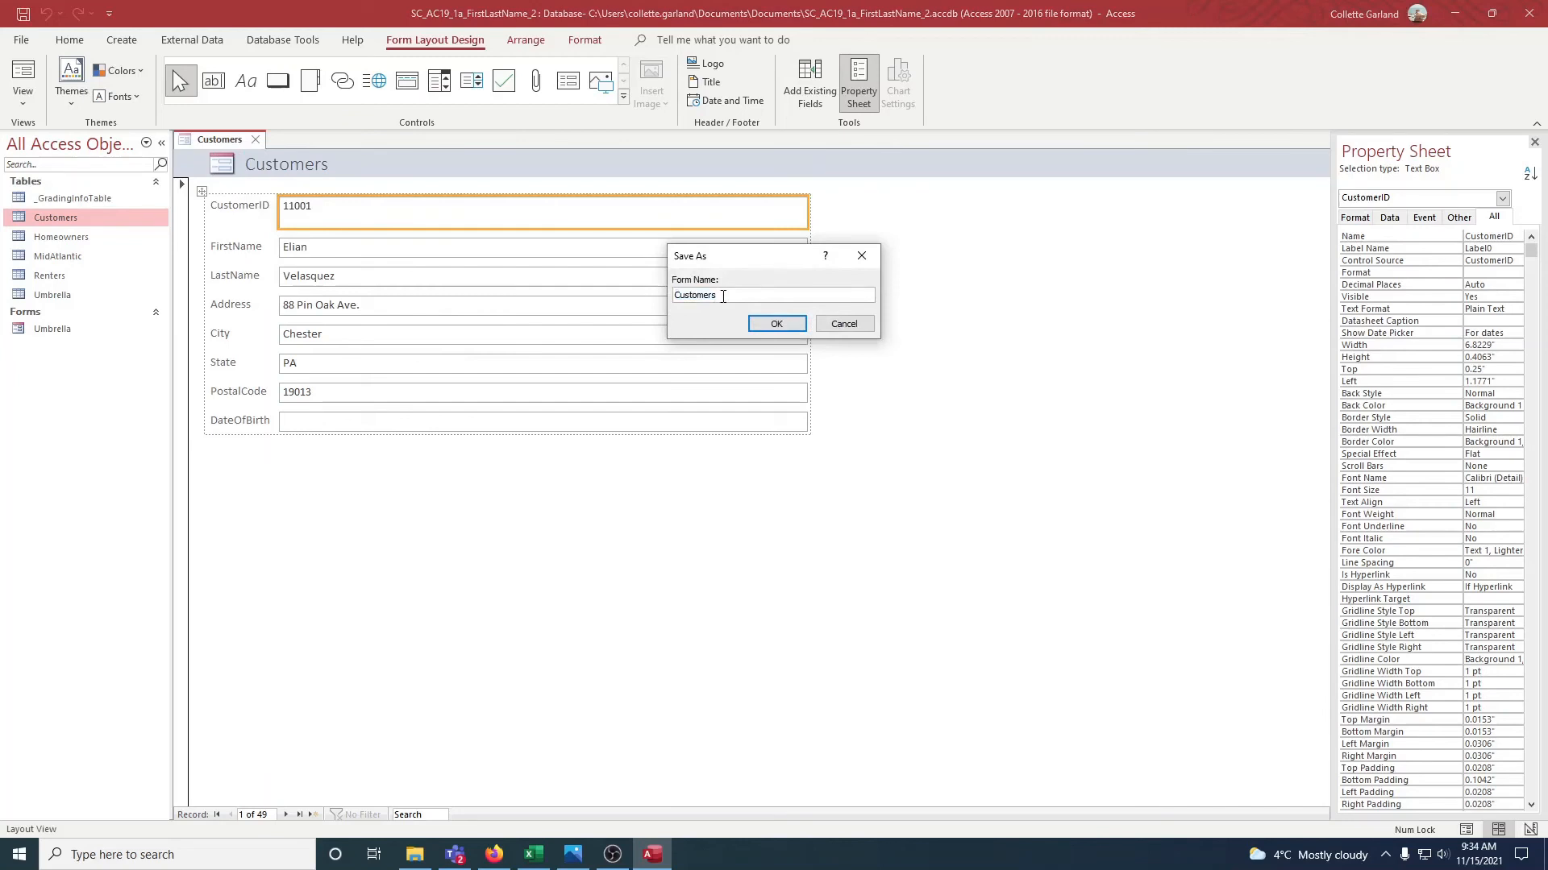
pyautogui.press('BackSpace')
pyautogui.write('data Form')
pyautogui.doubleClick(716, 295)
pyautogui.write('Data')
pyautogui.click(776, 324)
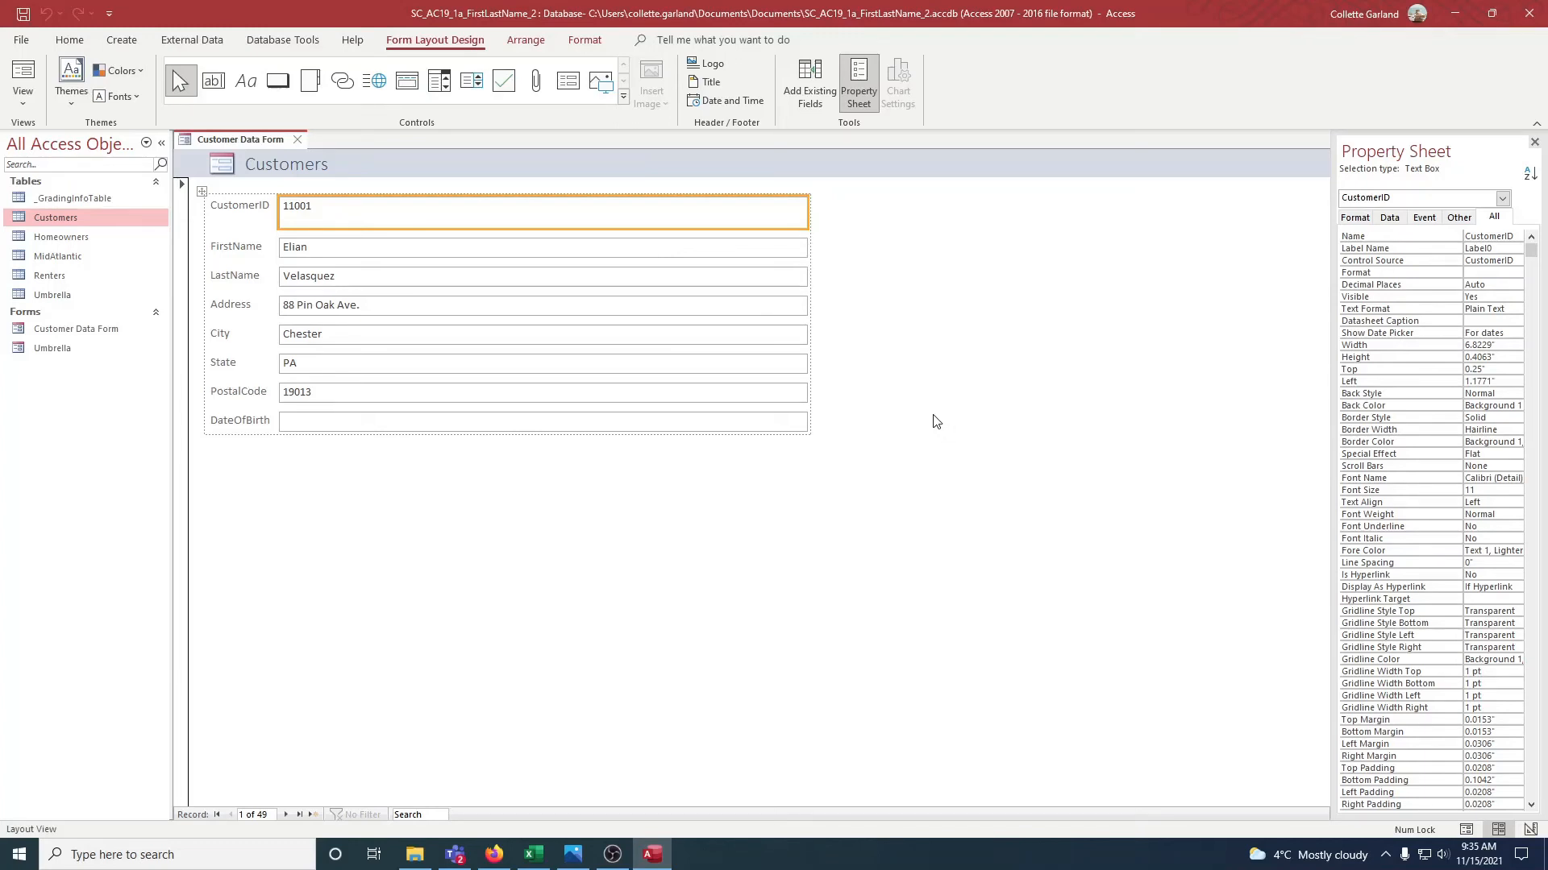
pyautogui.click(298, 140)
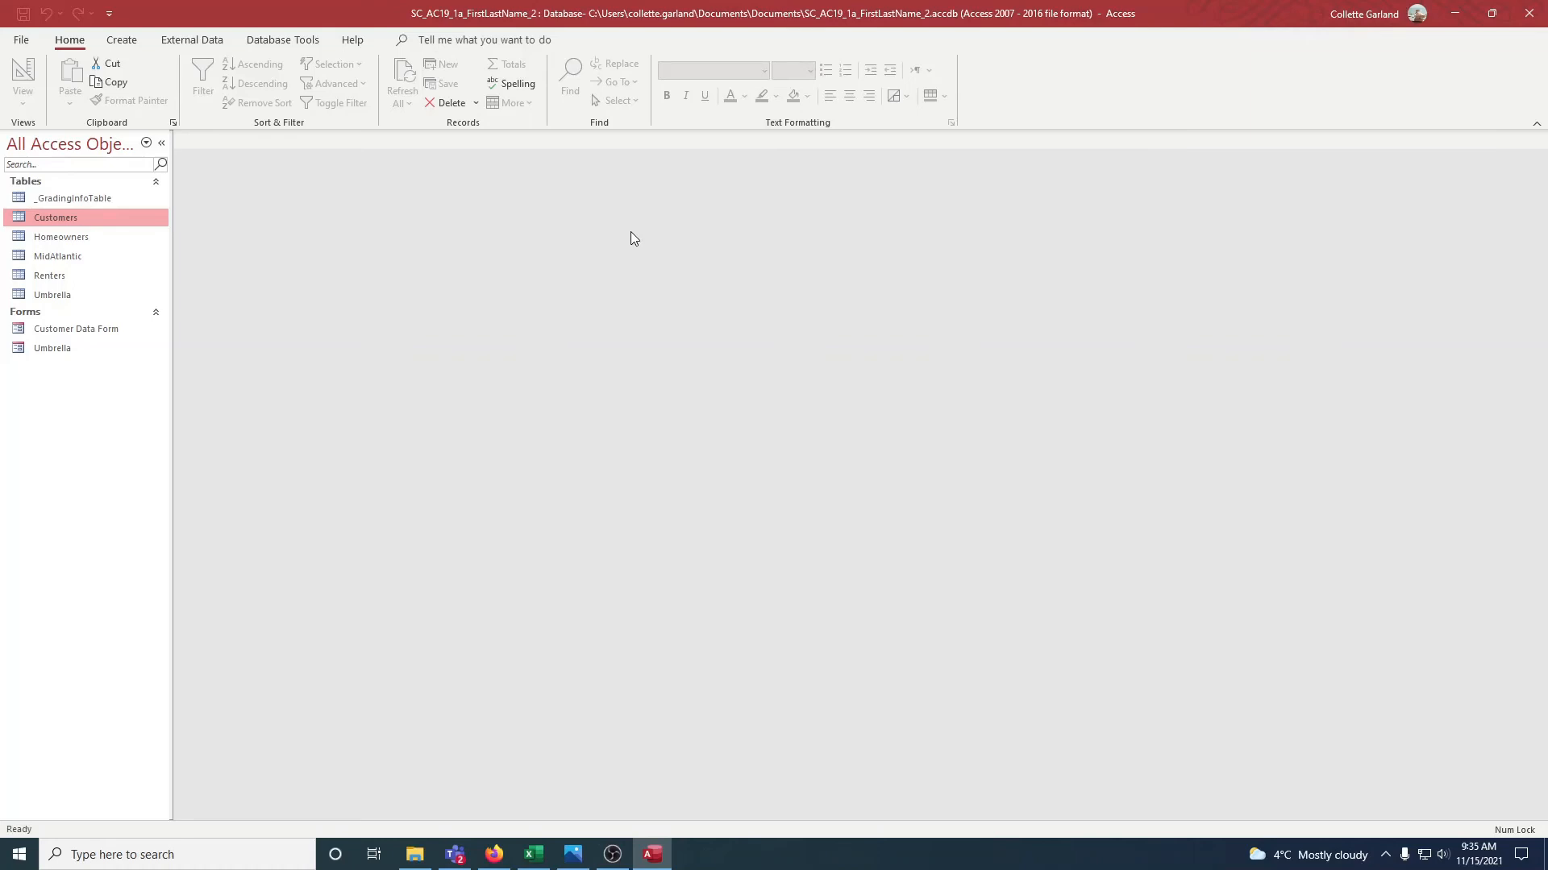
# Create a detail query with the Simple Query Wizard using all fields of the Umbrella table, titled Umbrella Query, and close it.
pyautogui.click(68, 296)
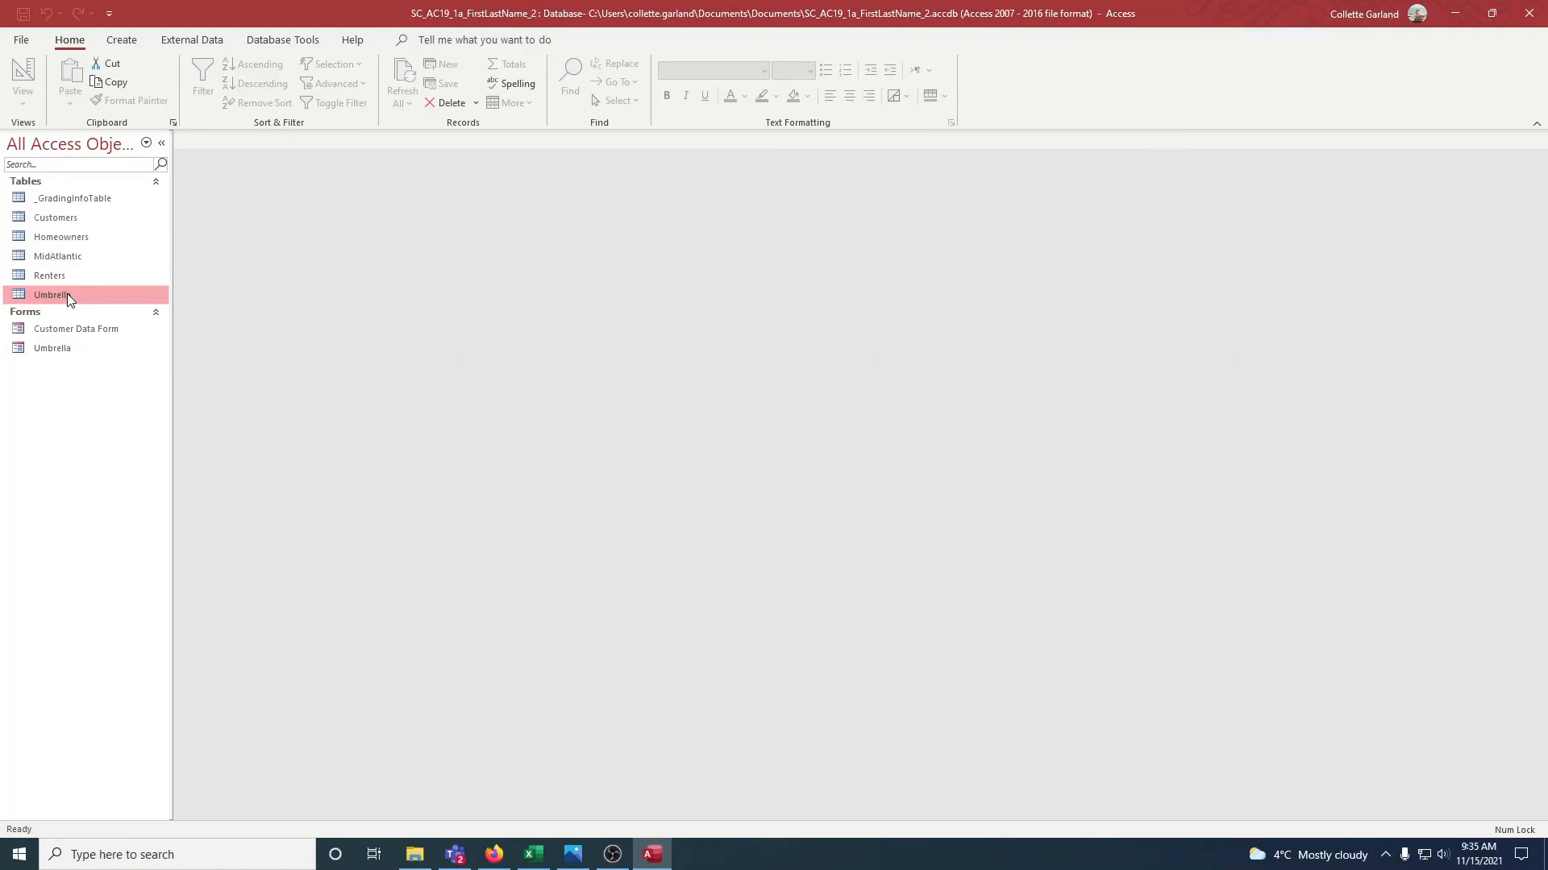
pyautogui.click(131, 41)
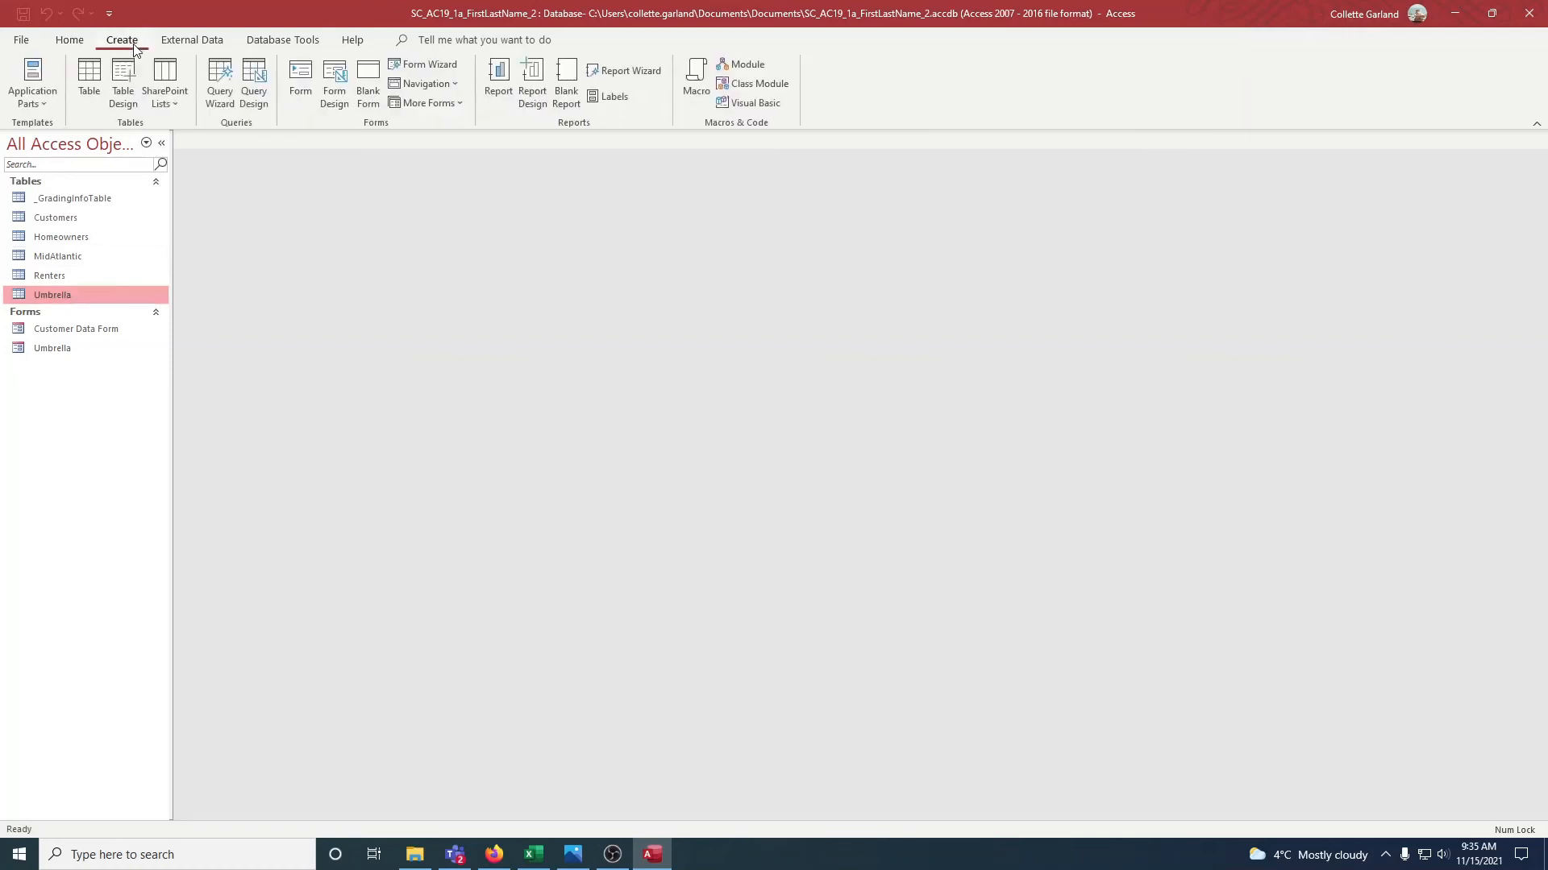
pyautogui.click(226, 96)
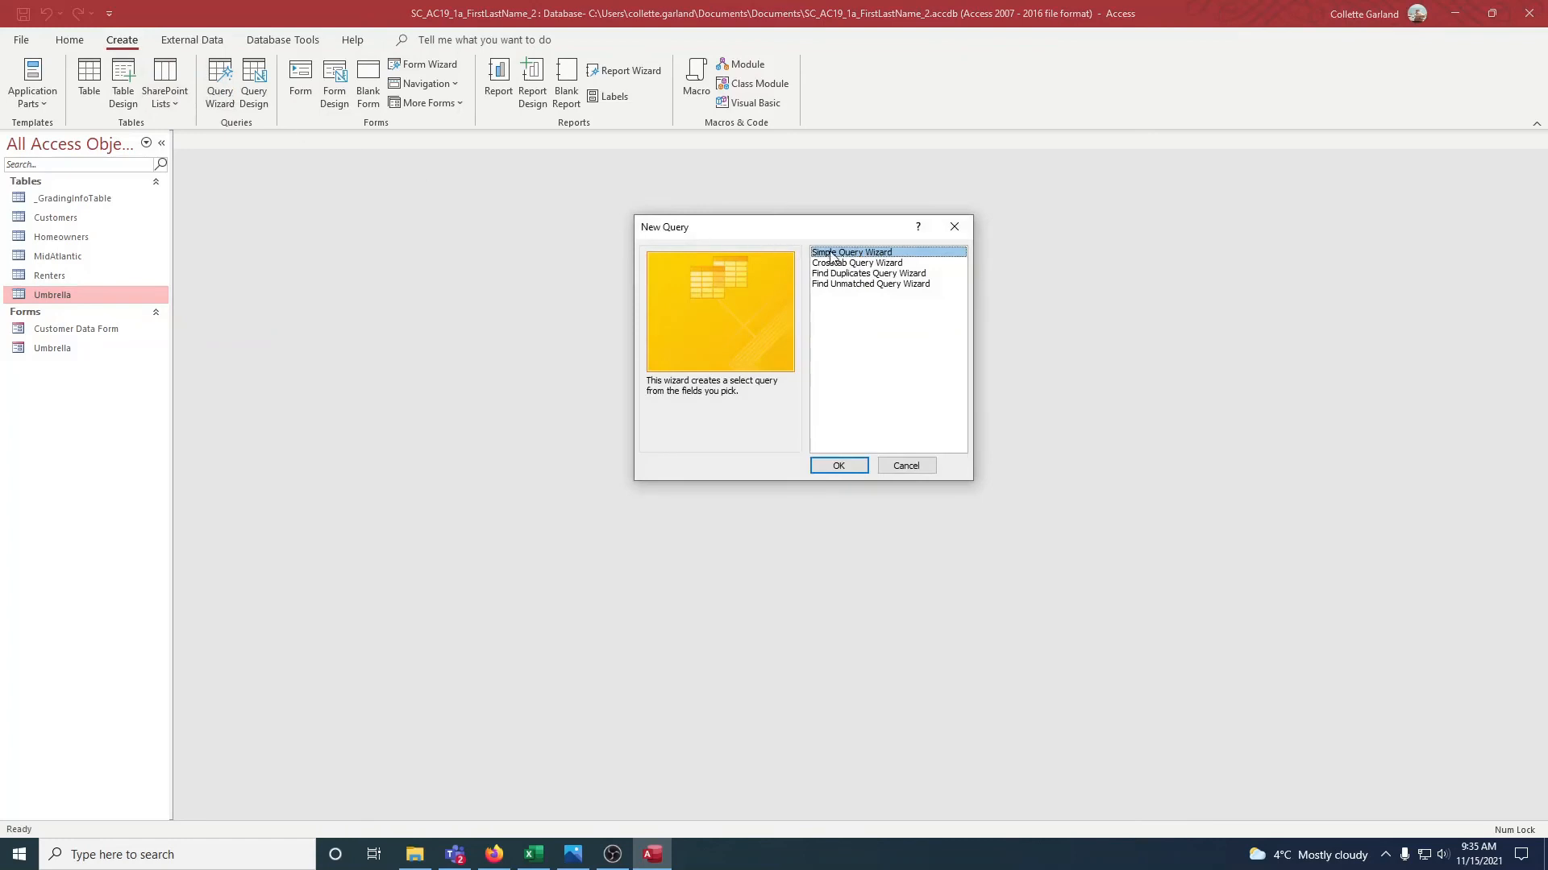
pyautogui.click(837, 465)
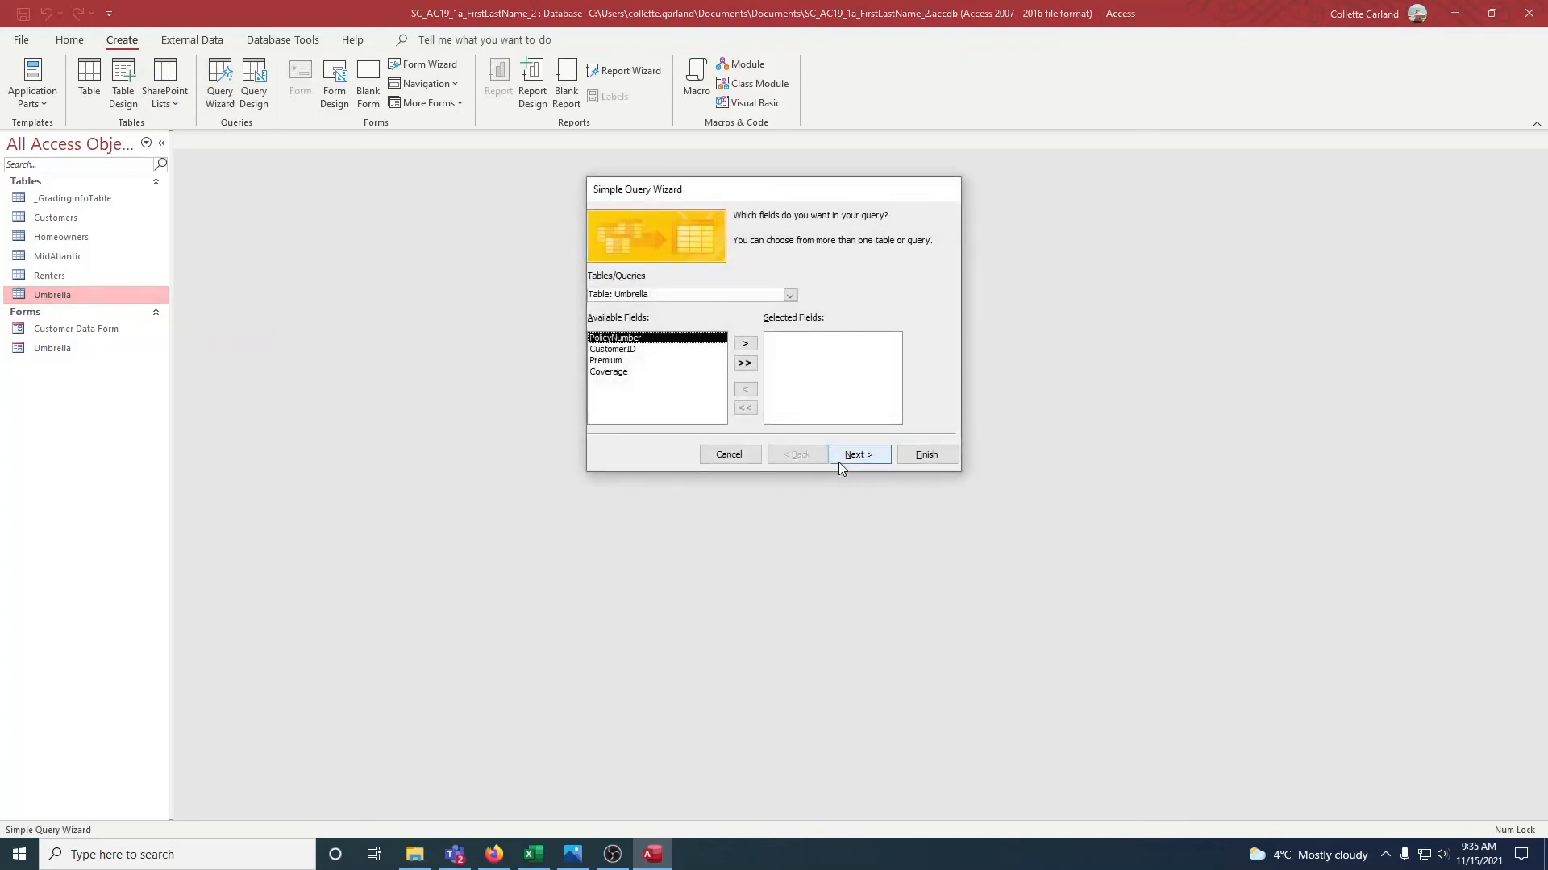
pyautogui.click(744, 363)
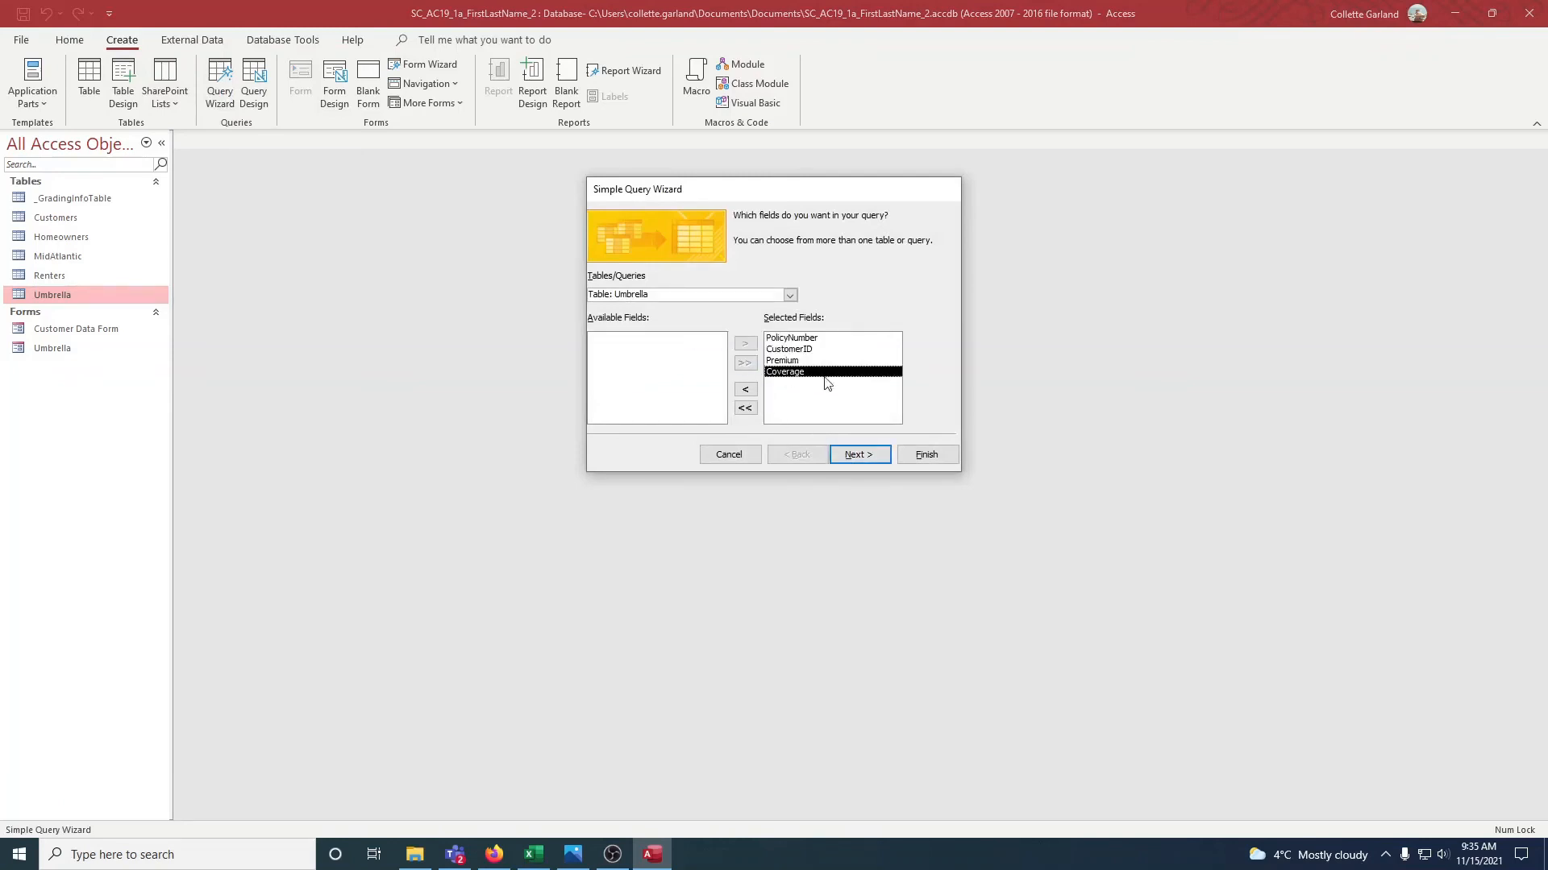
pyautogui.click(856, 454)
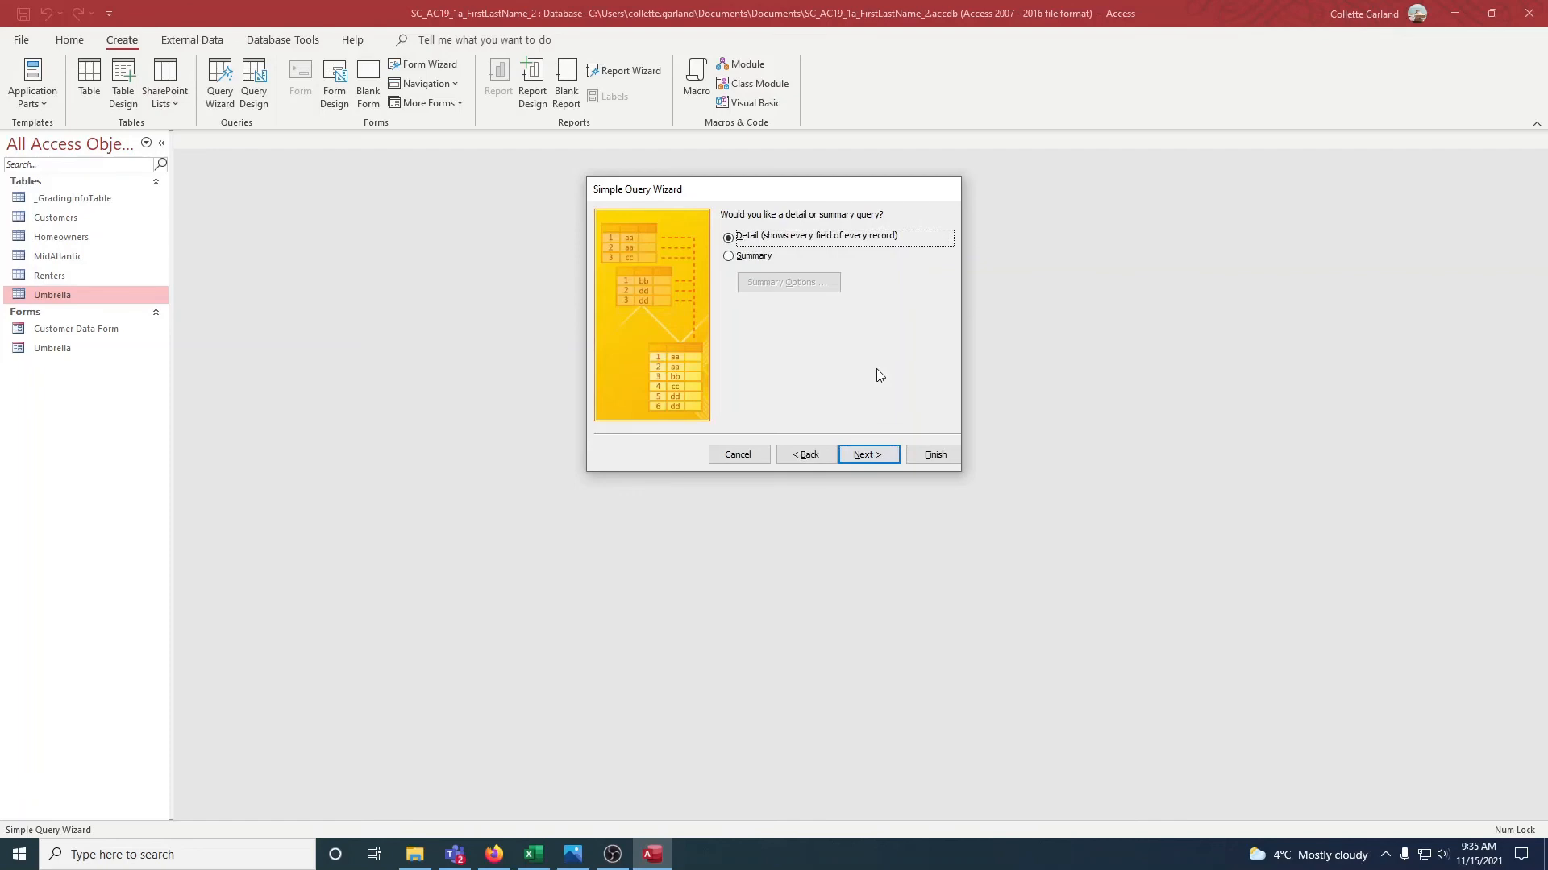
pyautogui.click(890, 455)
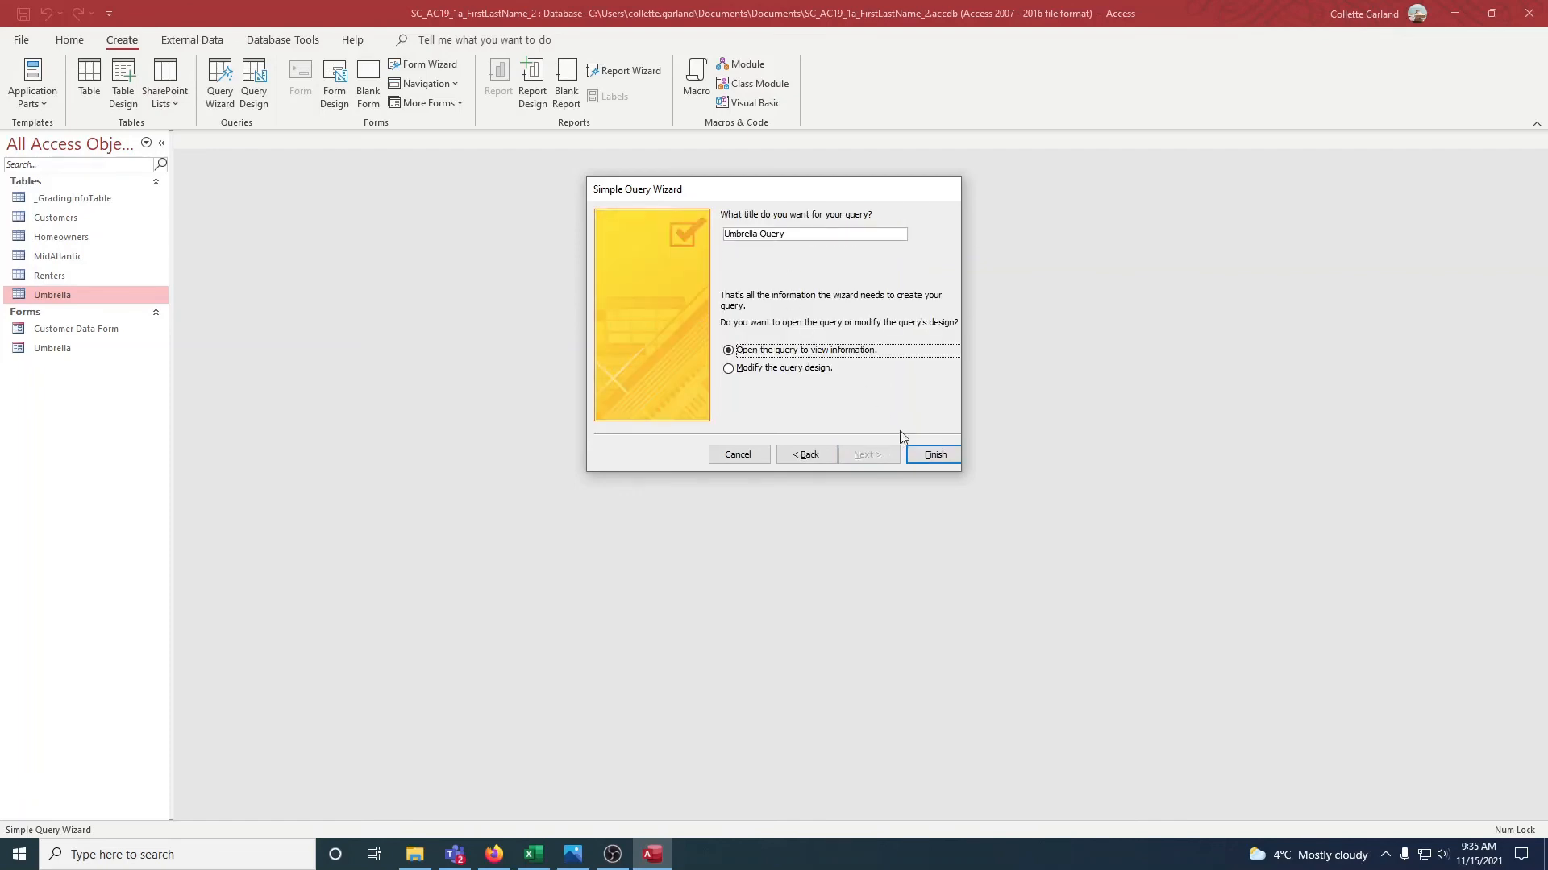
pyautogui.click(925, 458)
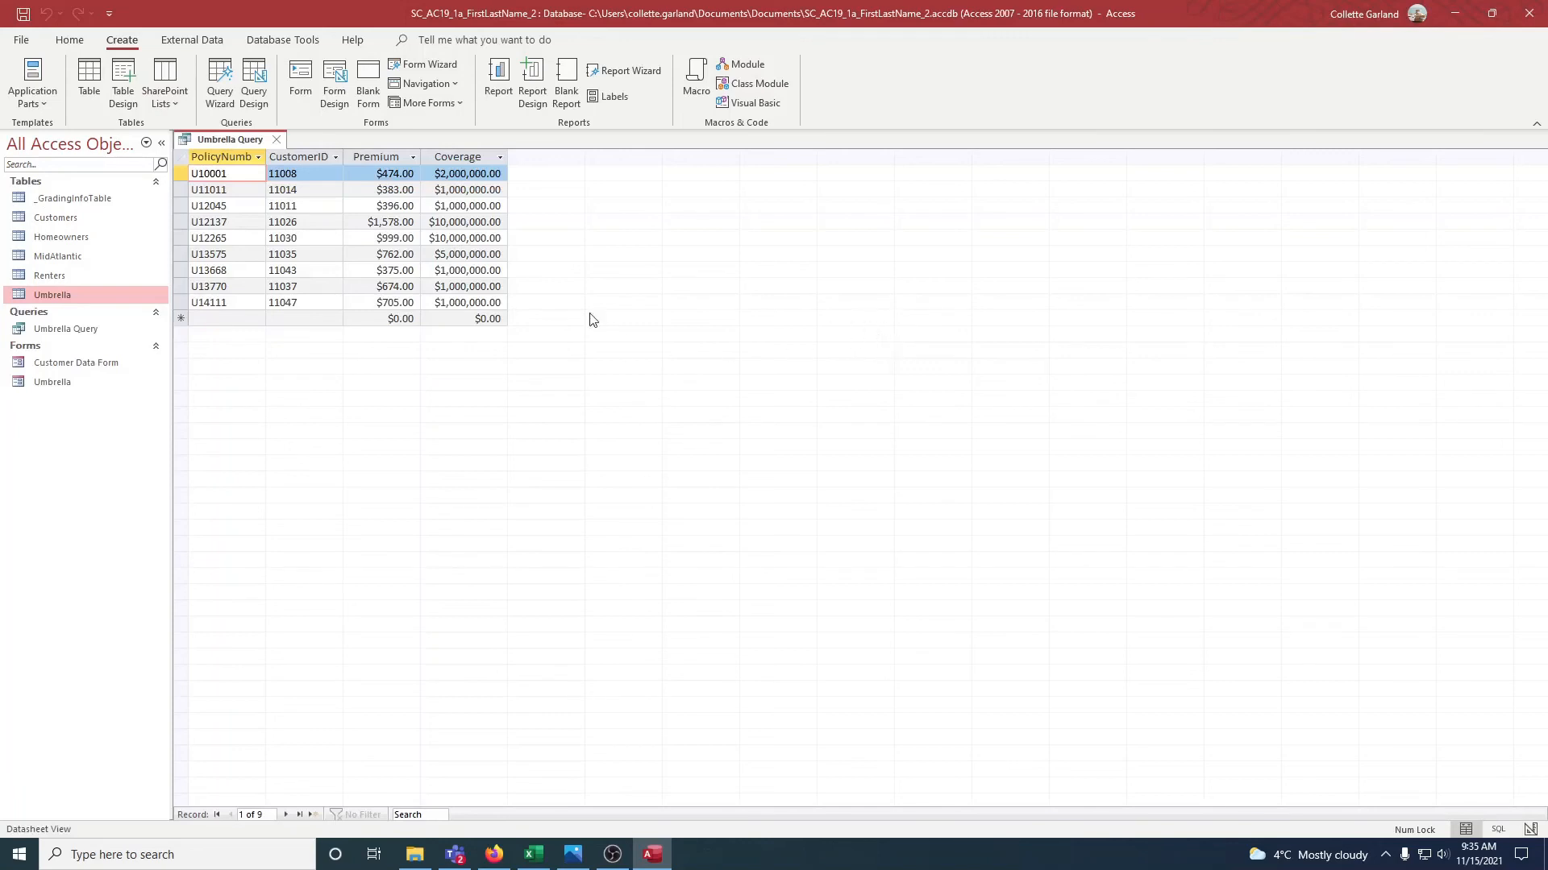
pyautogui.click(276, 139)
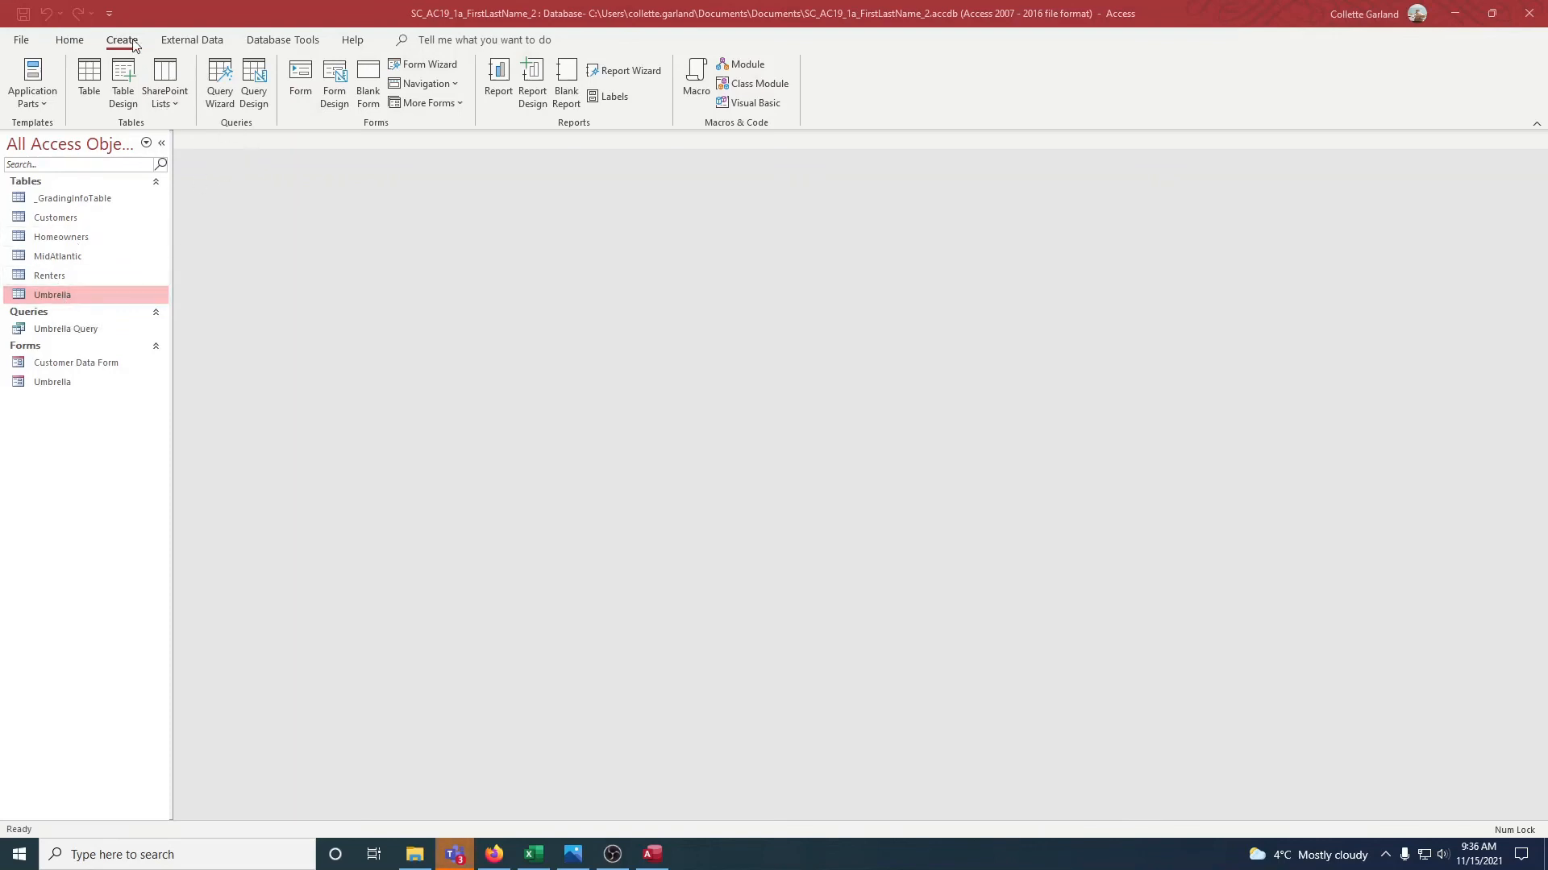
# Set up a Report Wizard report with all Umbrella table fields, no grouping levels, sorted by CustomerID in ascending order.
pyautogui.click(642, 75)
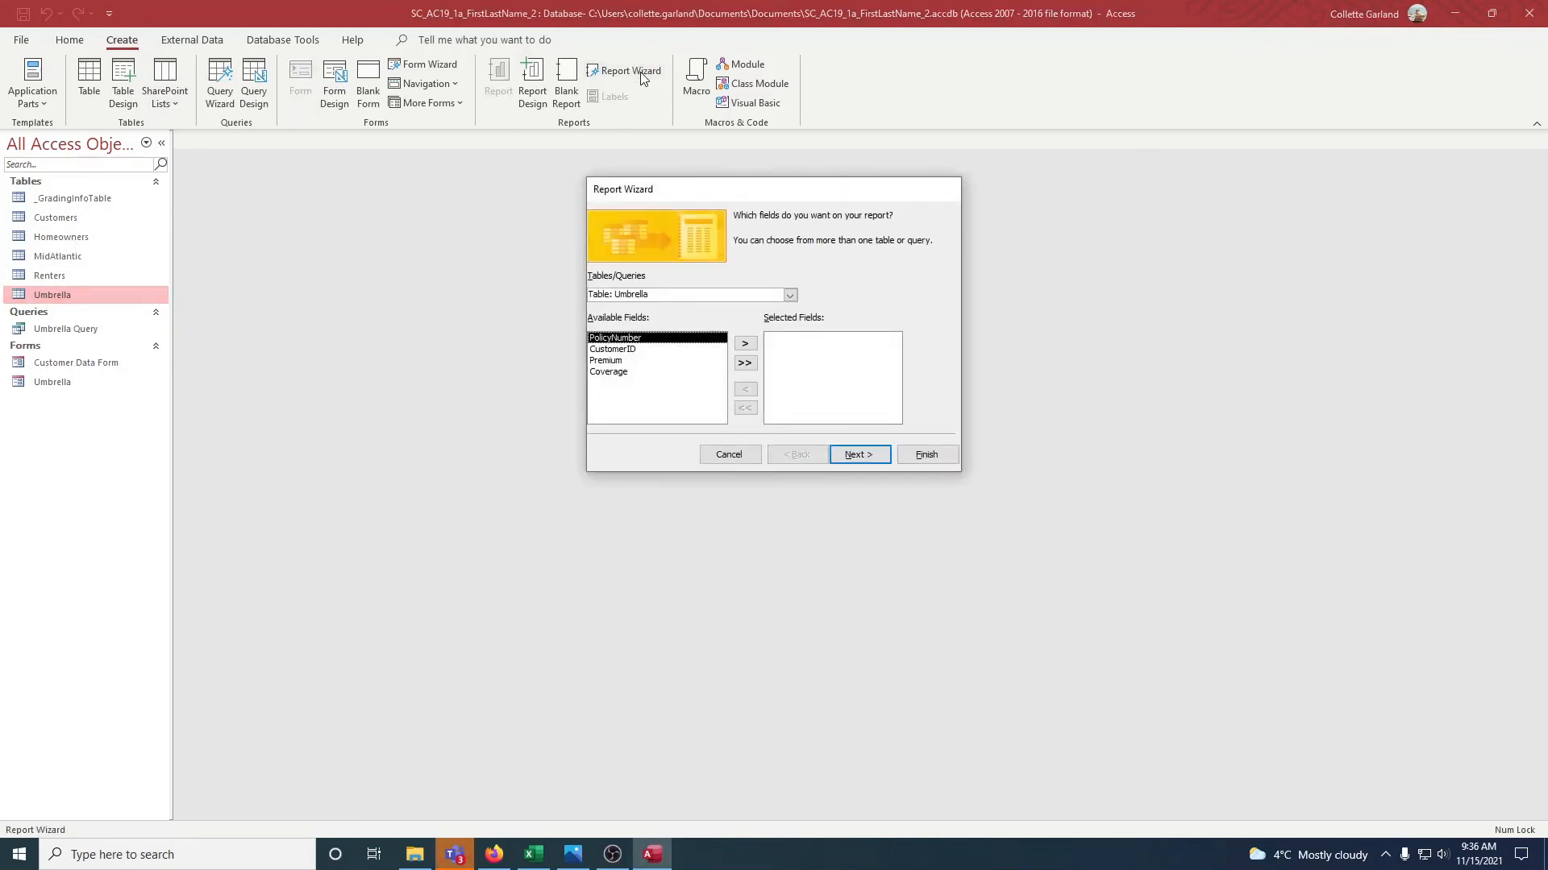
pyautogui.click(745, 364)
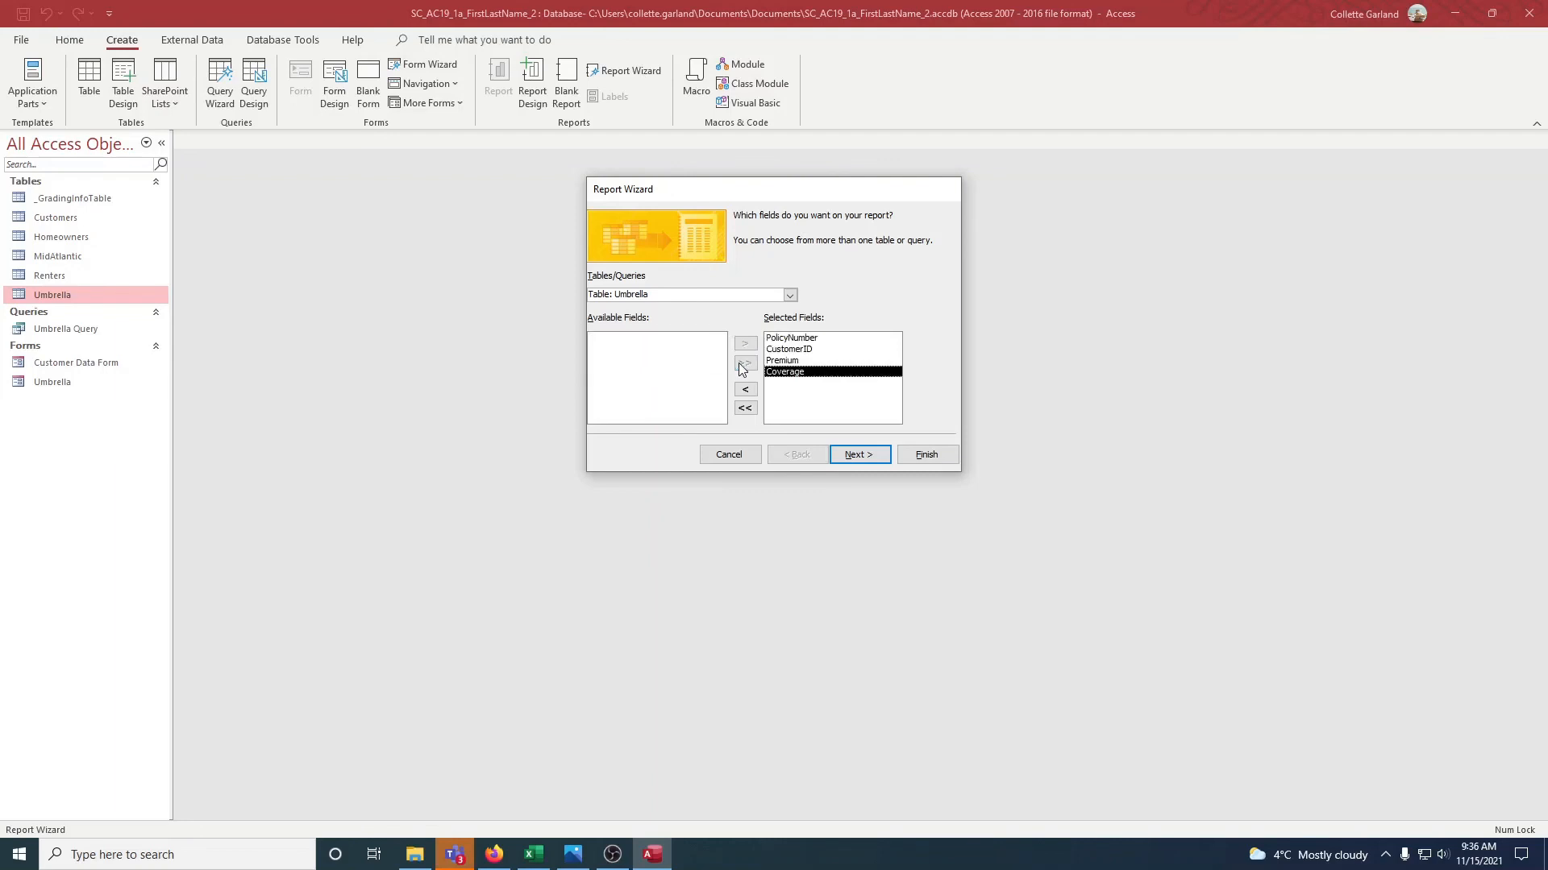
pyautogui.click(852, 456)
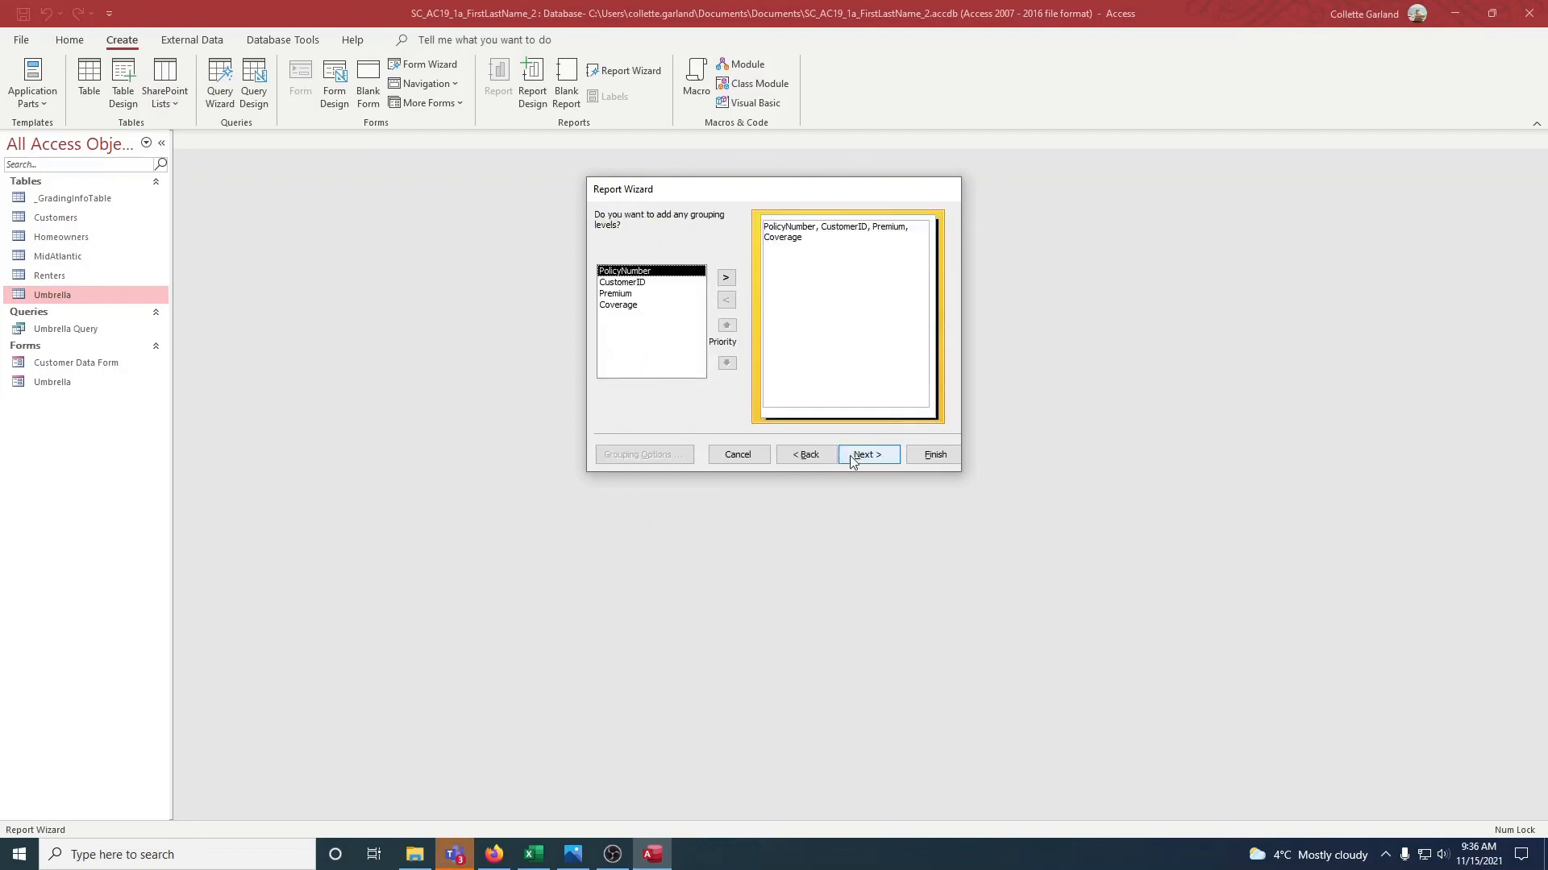
pyautogui.click(852, 456)
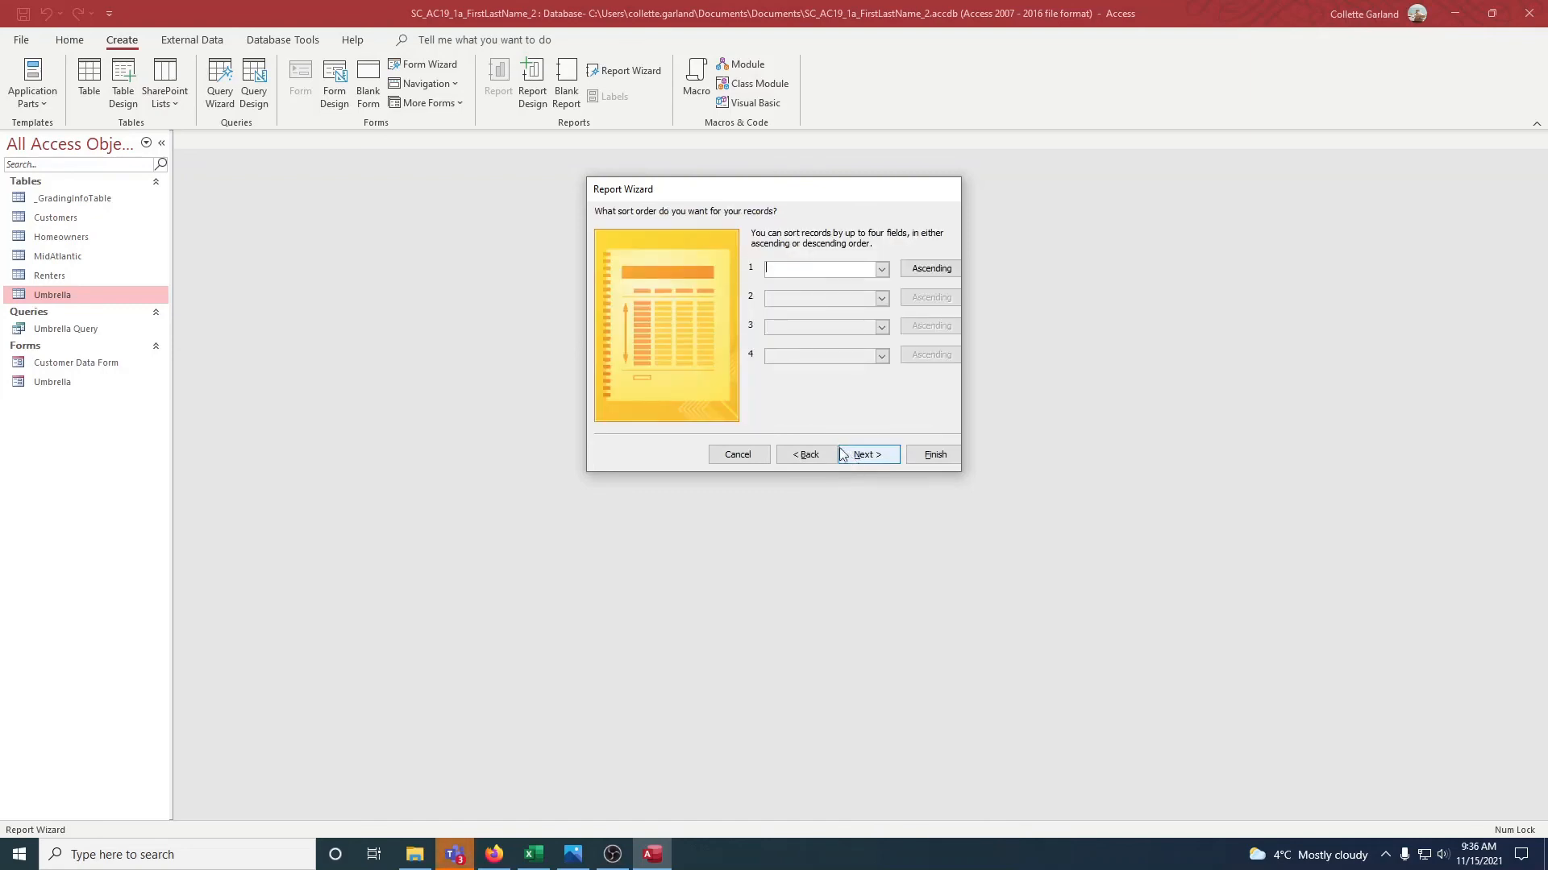
pyautogui.click(881, 270)
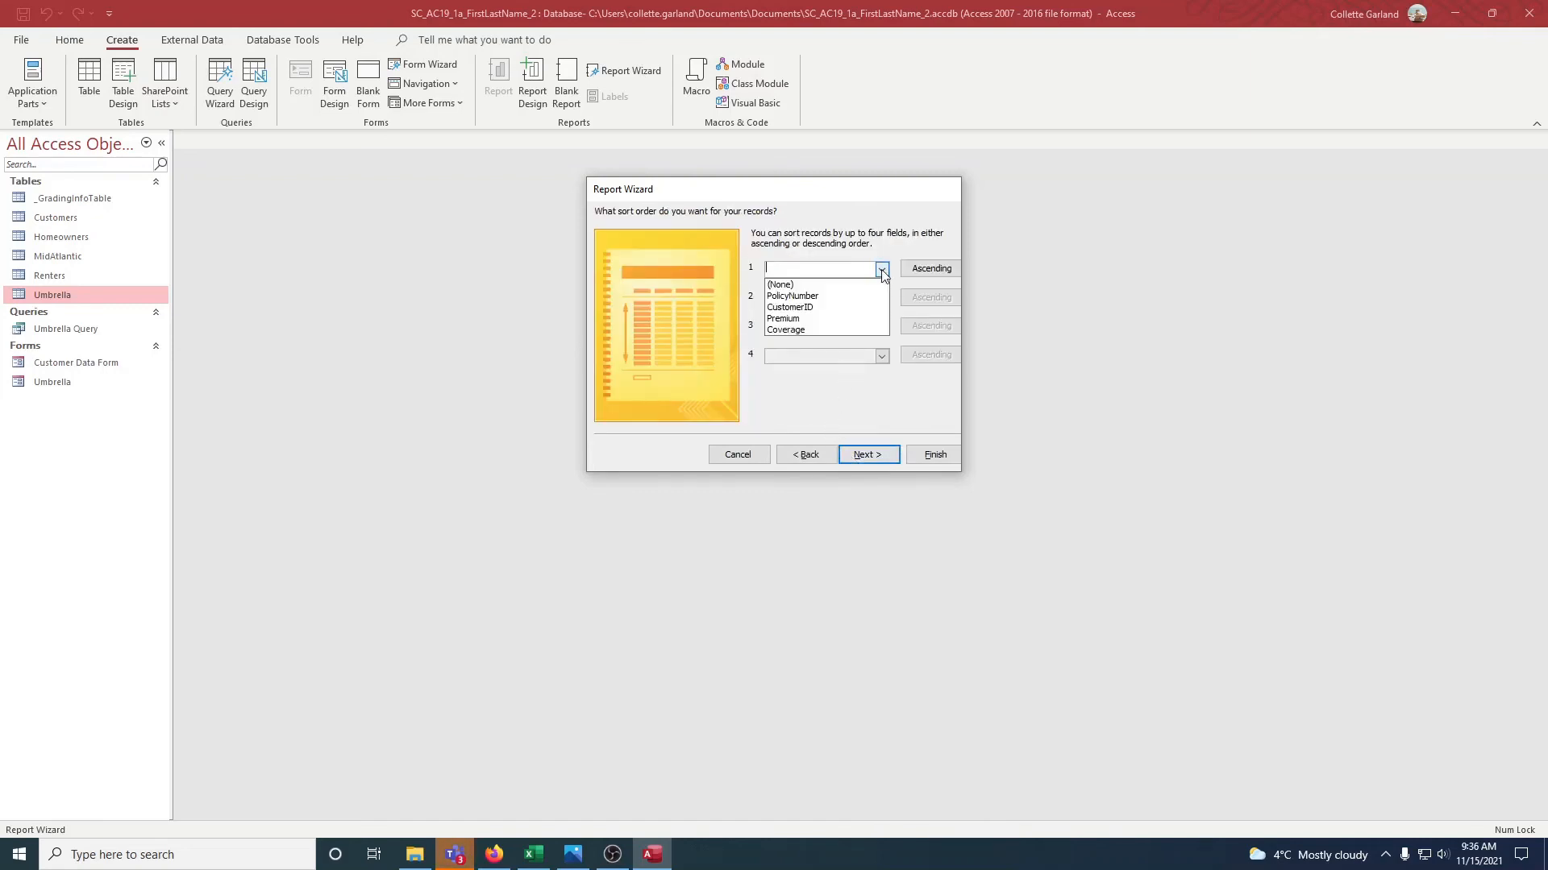
pyautogui.click(798, 307)
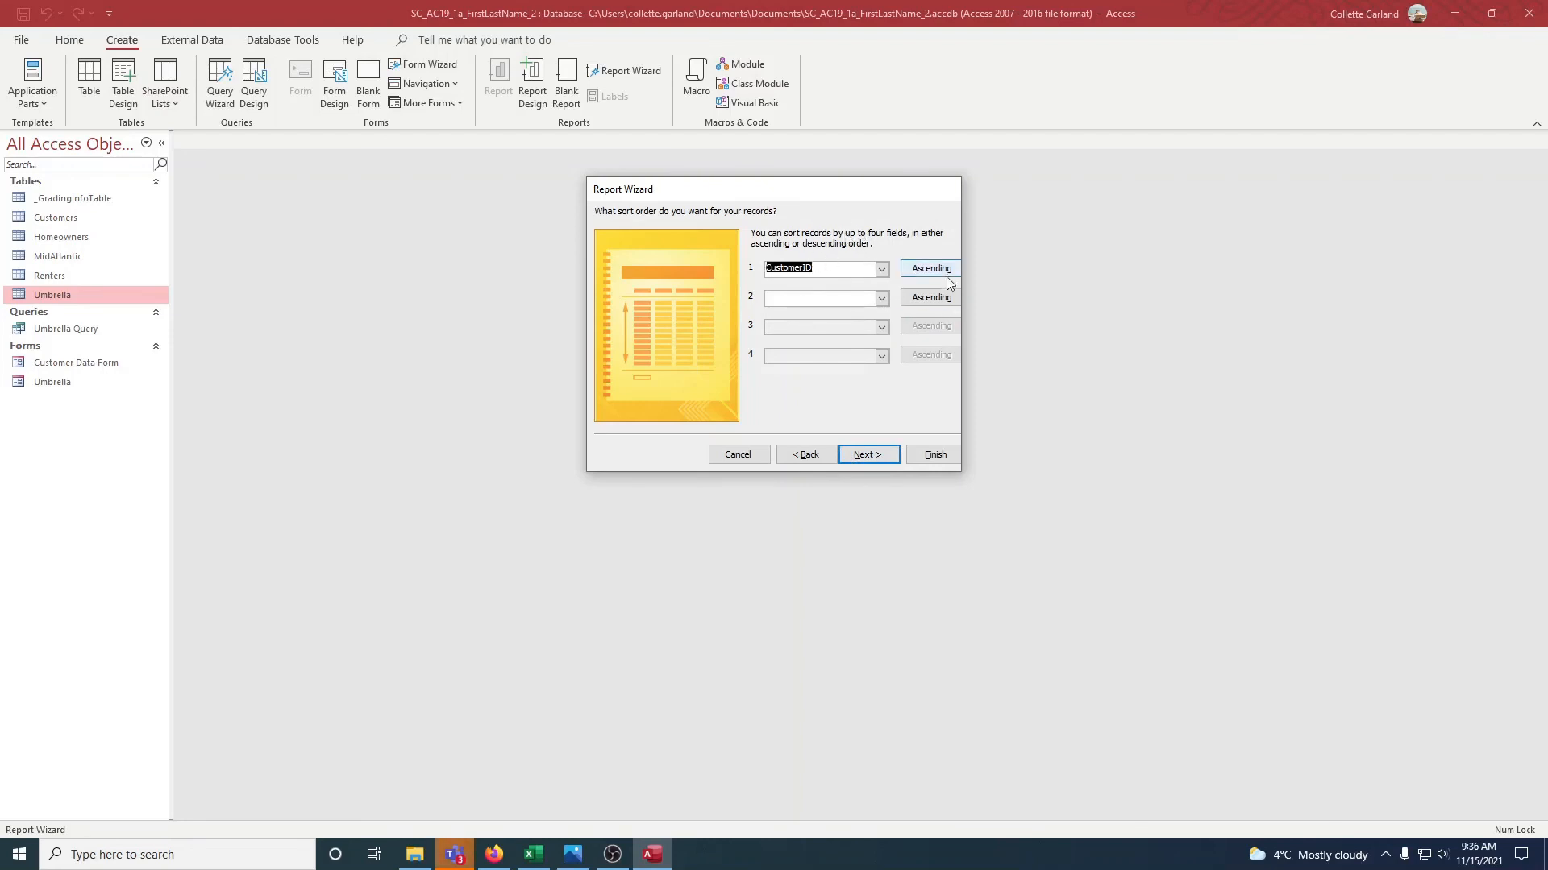
pyautogui.click(877, 456)
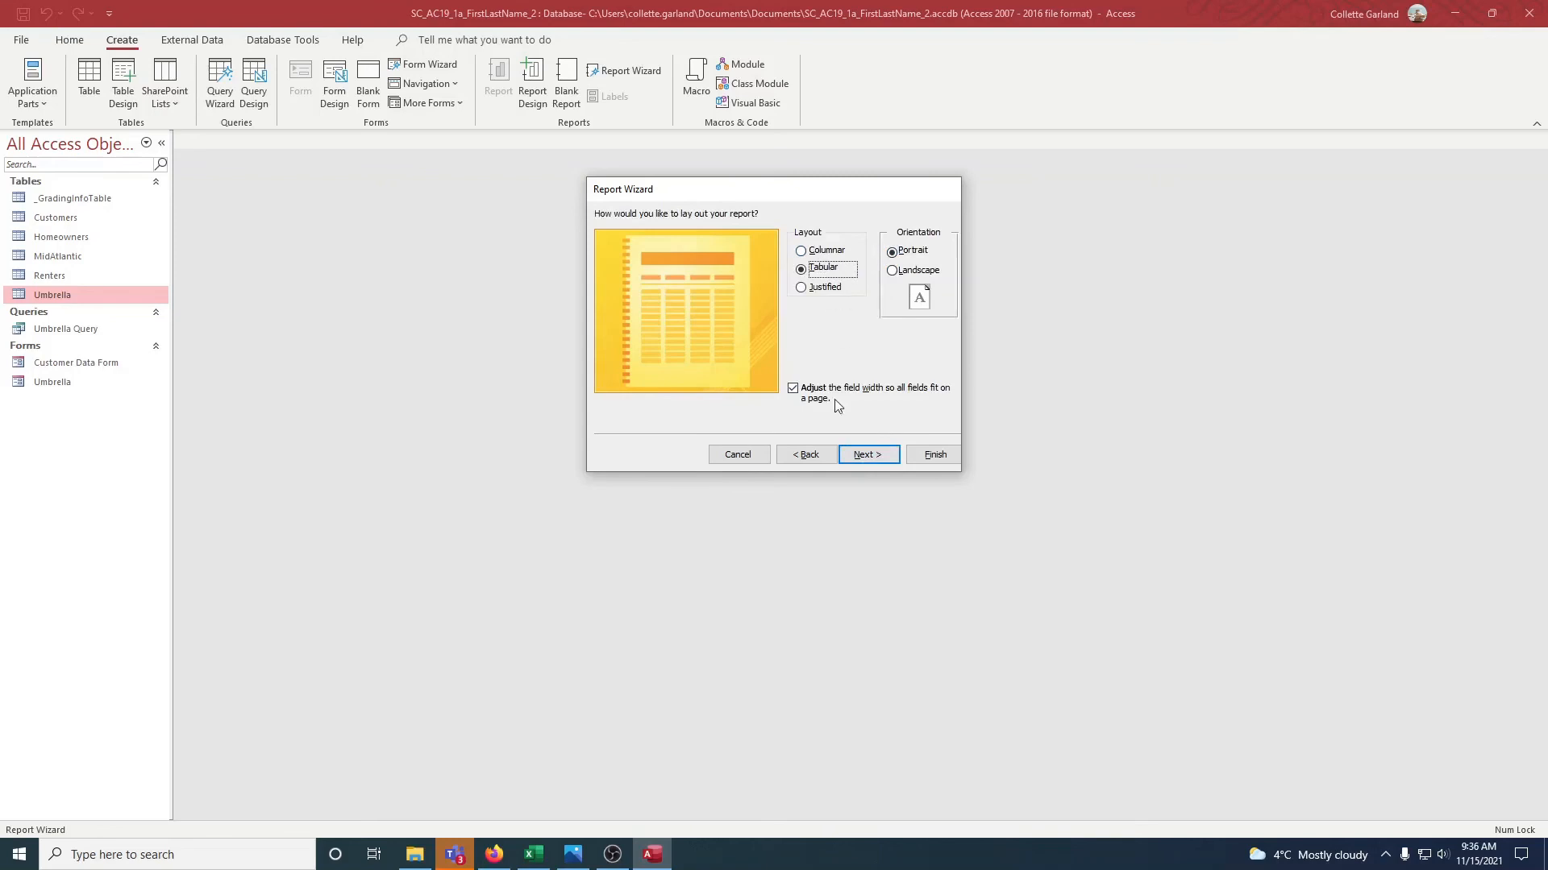
# Finish the report with a tabular layout in portrait orientation, titled Umbrella Report, and preview it.
pyautogui.click(853, 456)
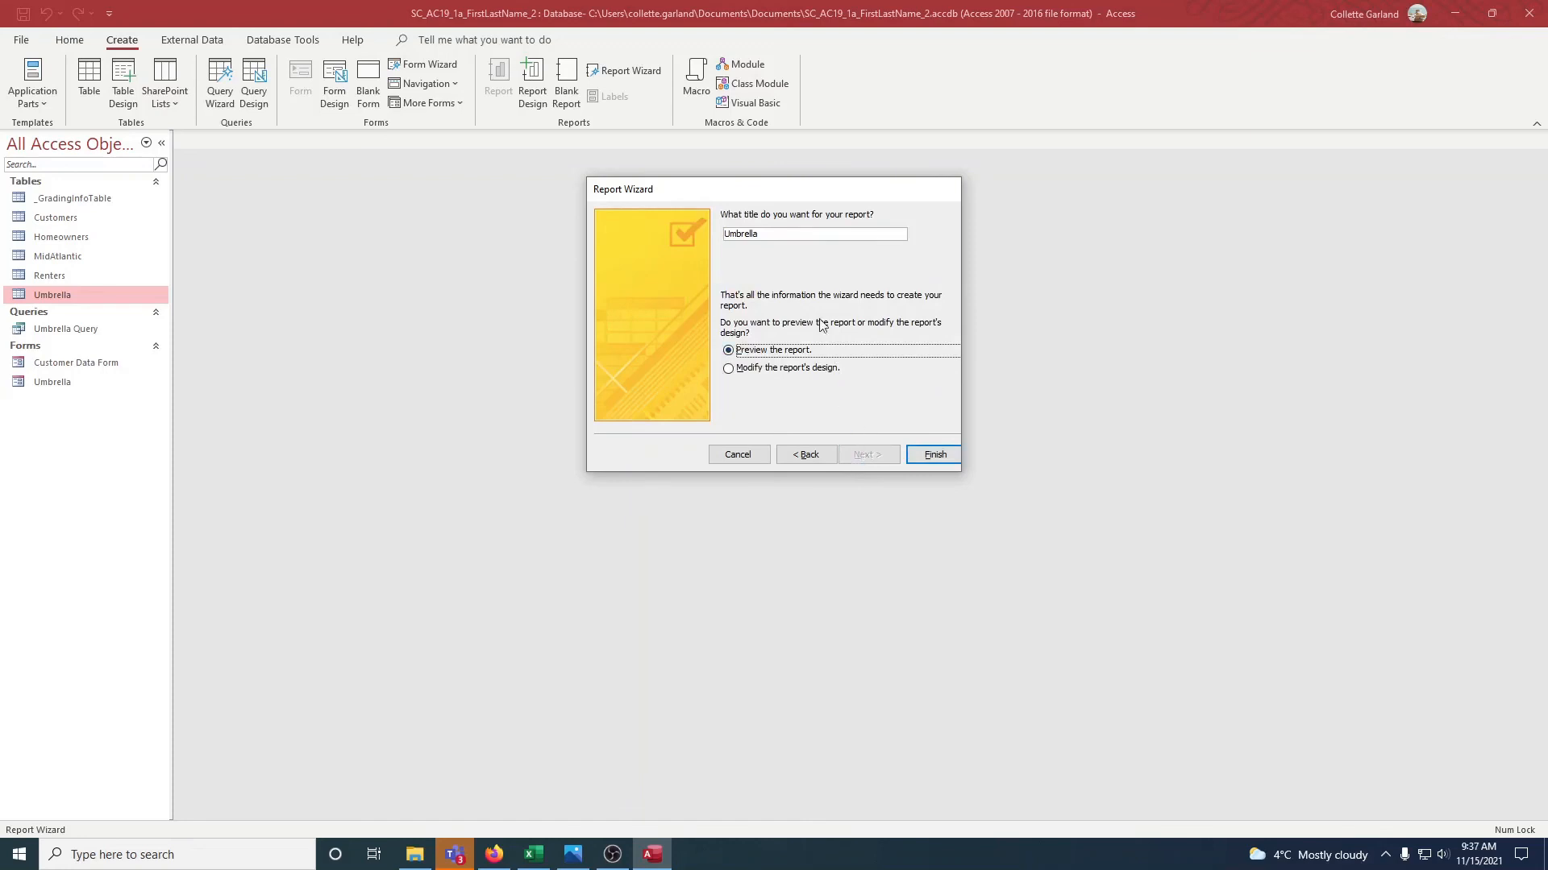
pyautogui.click(771, 233)
pyautogui.click(771, 234)
pyautogui.write('Report')
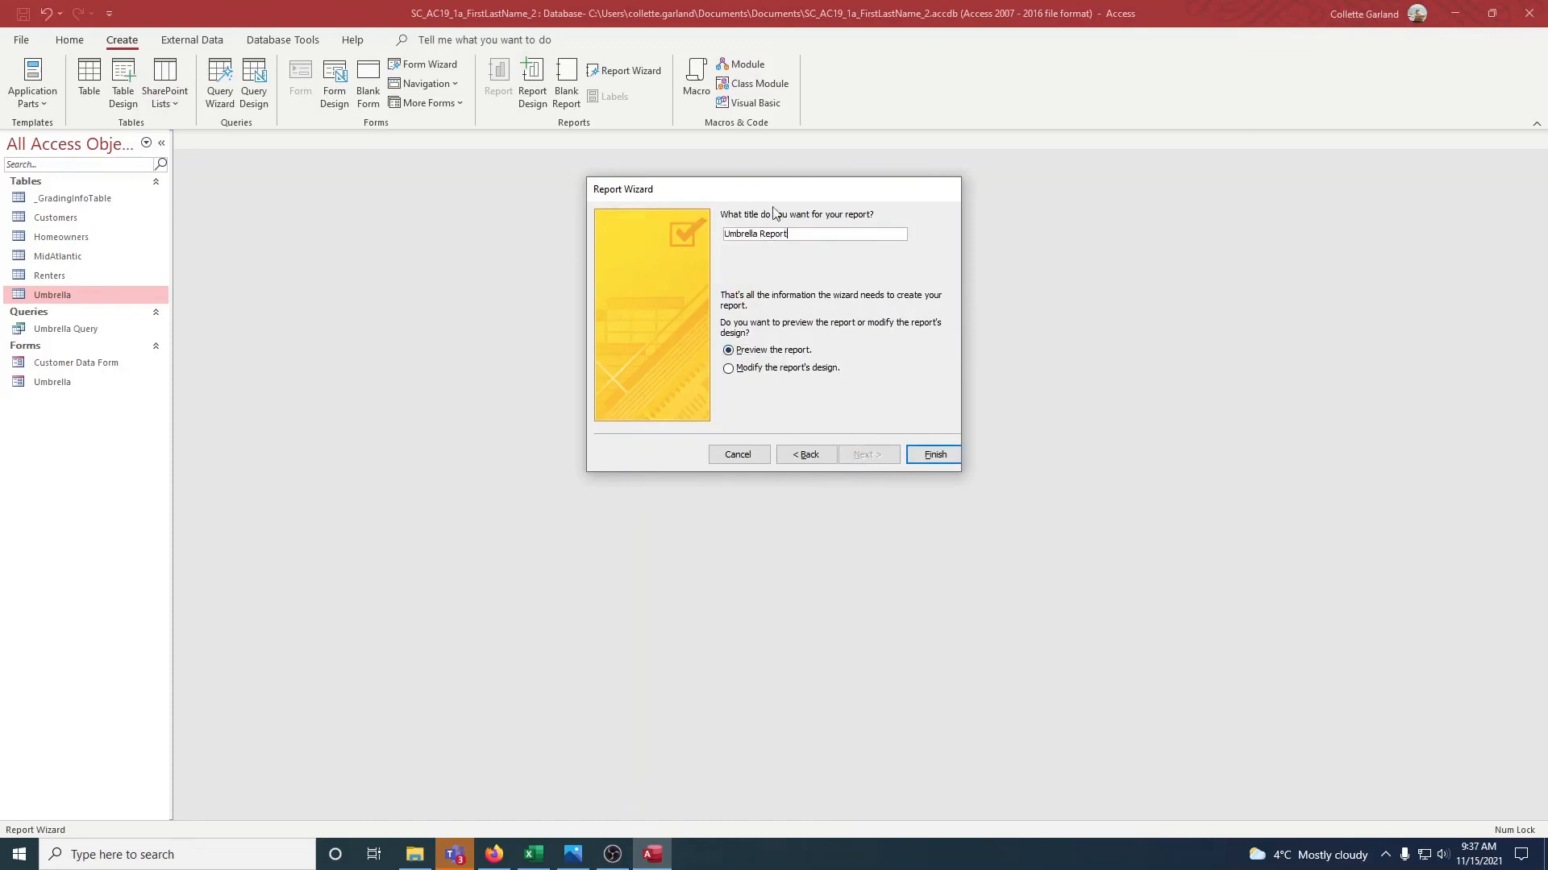
pyautogui.click(934, 456)
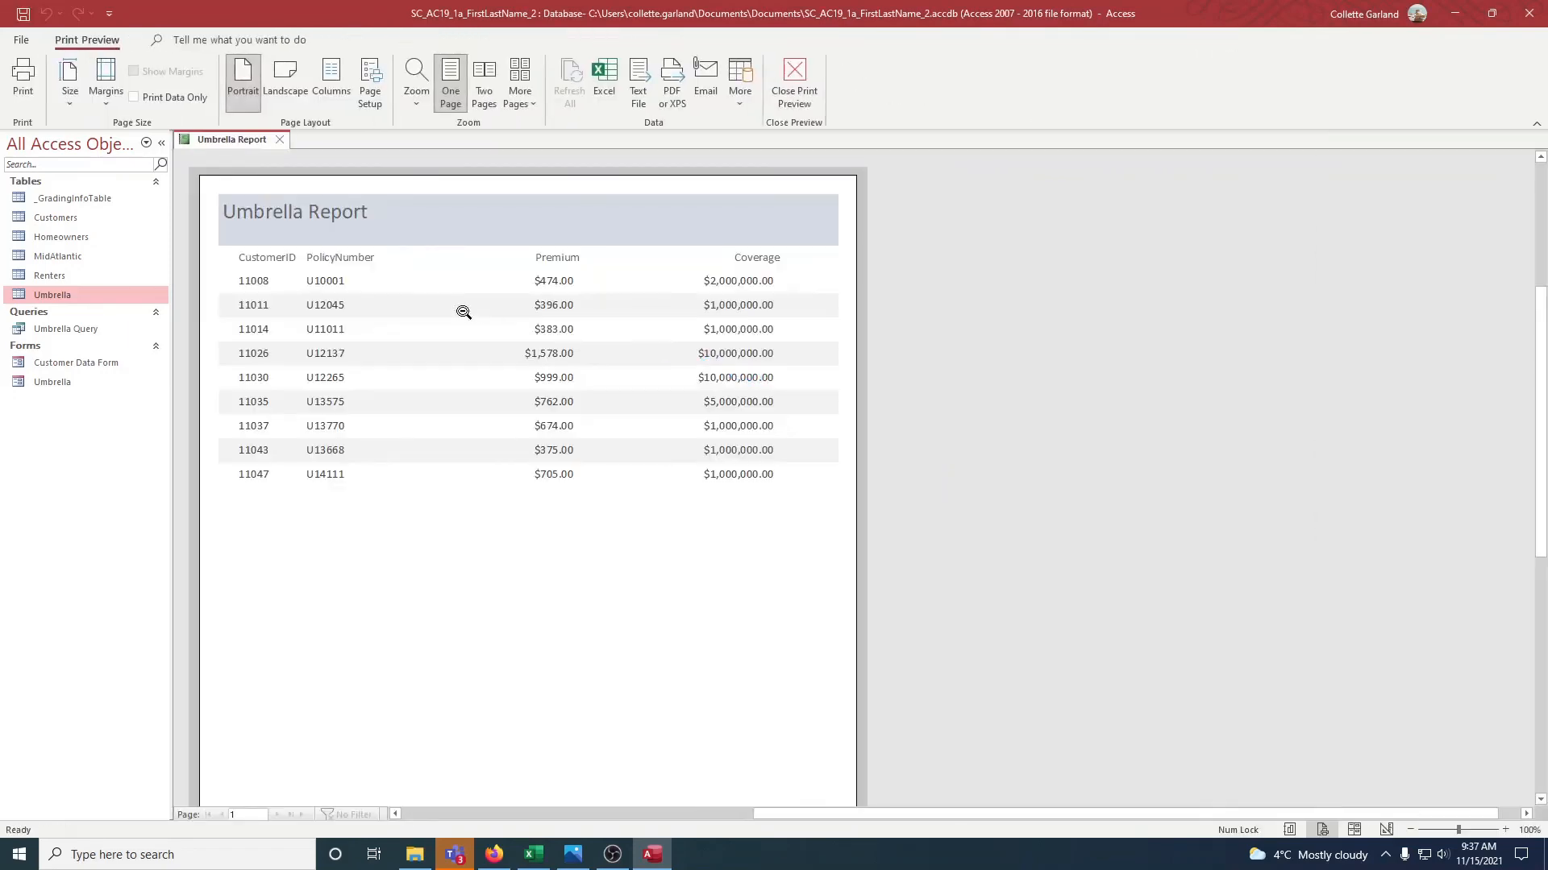
# Save the Umbrella Report and close it.
pyautogui.rightClick(216, 142)
pyautogui.click(239, 150)
pyautogui.rightClick(240, 150)
pyautogui.click(266, 178)
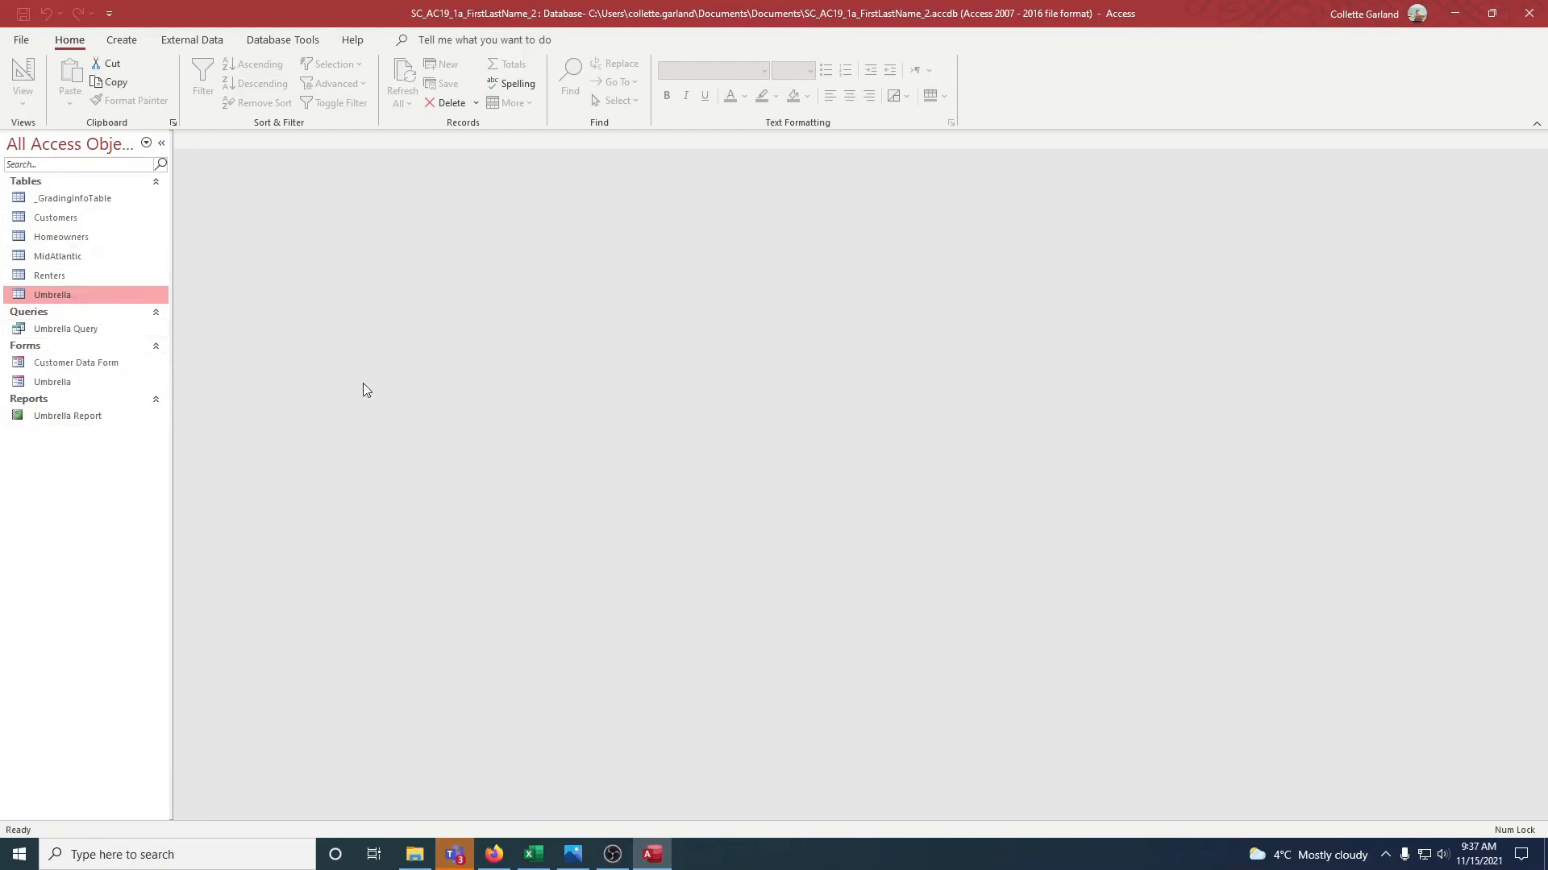
# Rename the Umbrella form as Umbrella Data Form.
pyautogui.rightClick(44, 385)
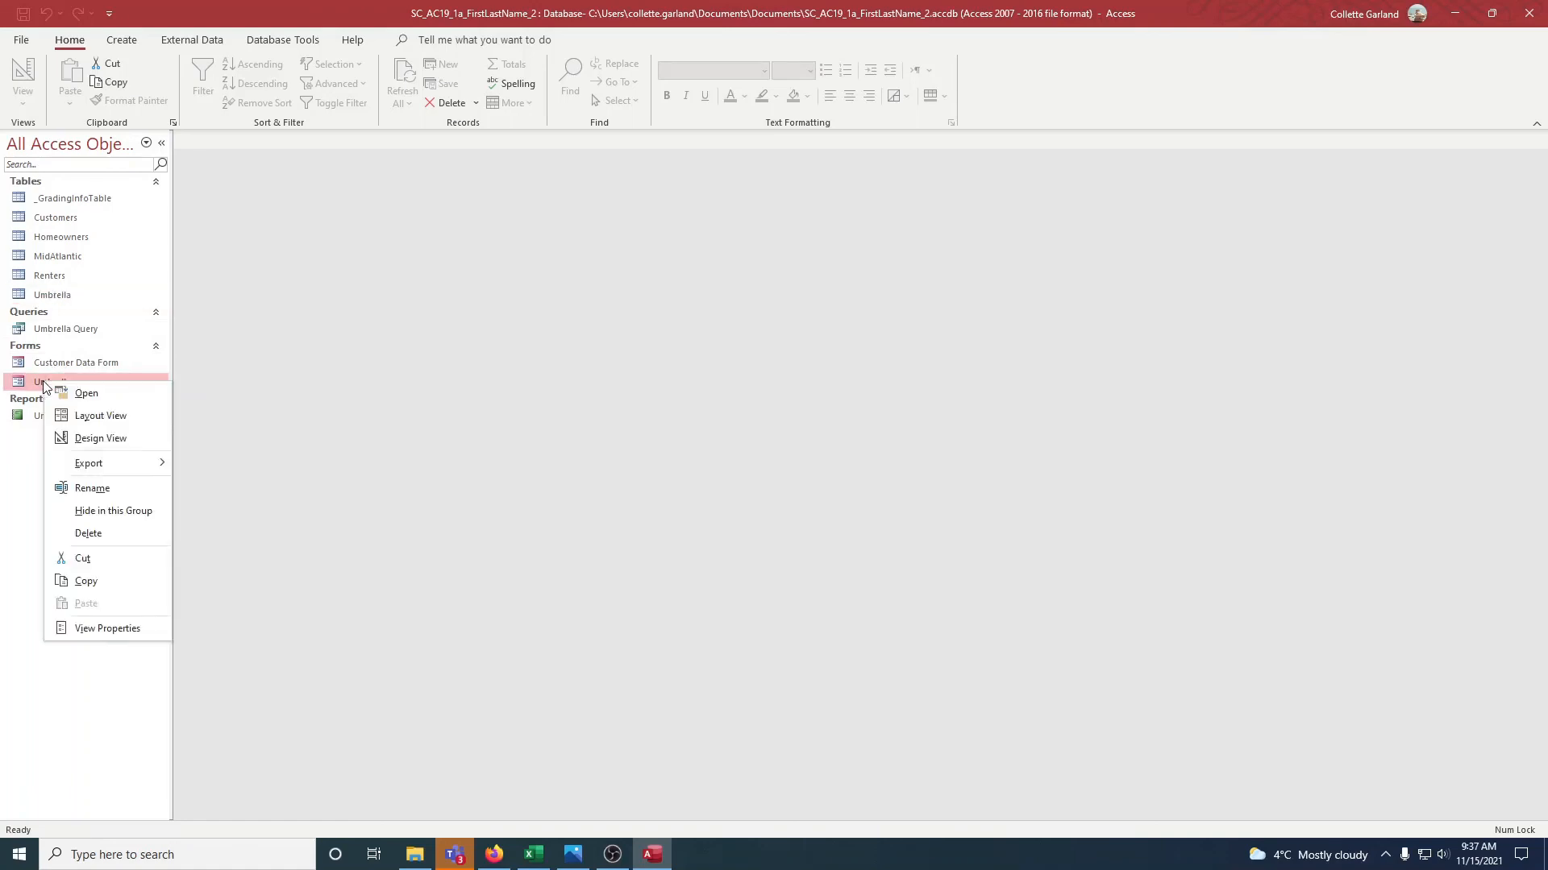
pyautogui.click(99, 494)
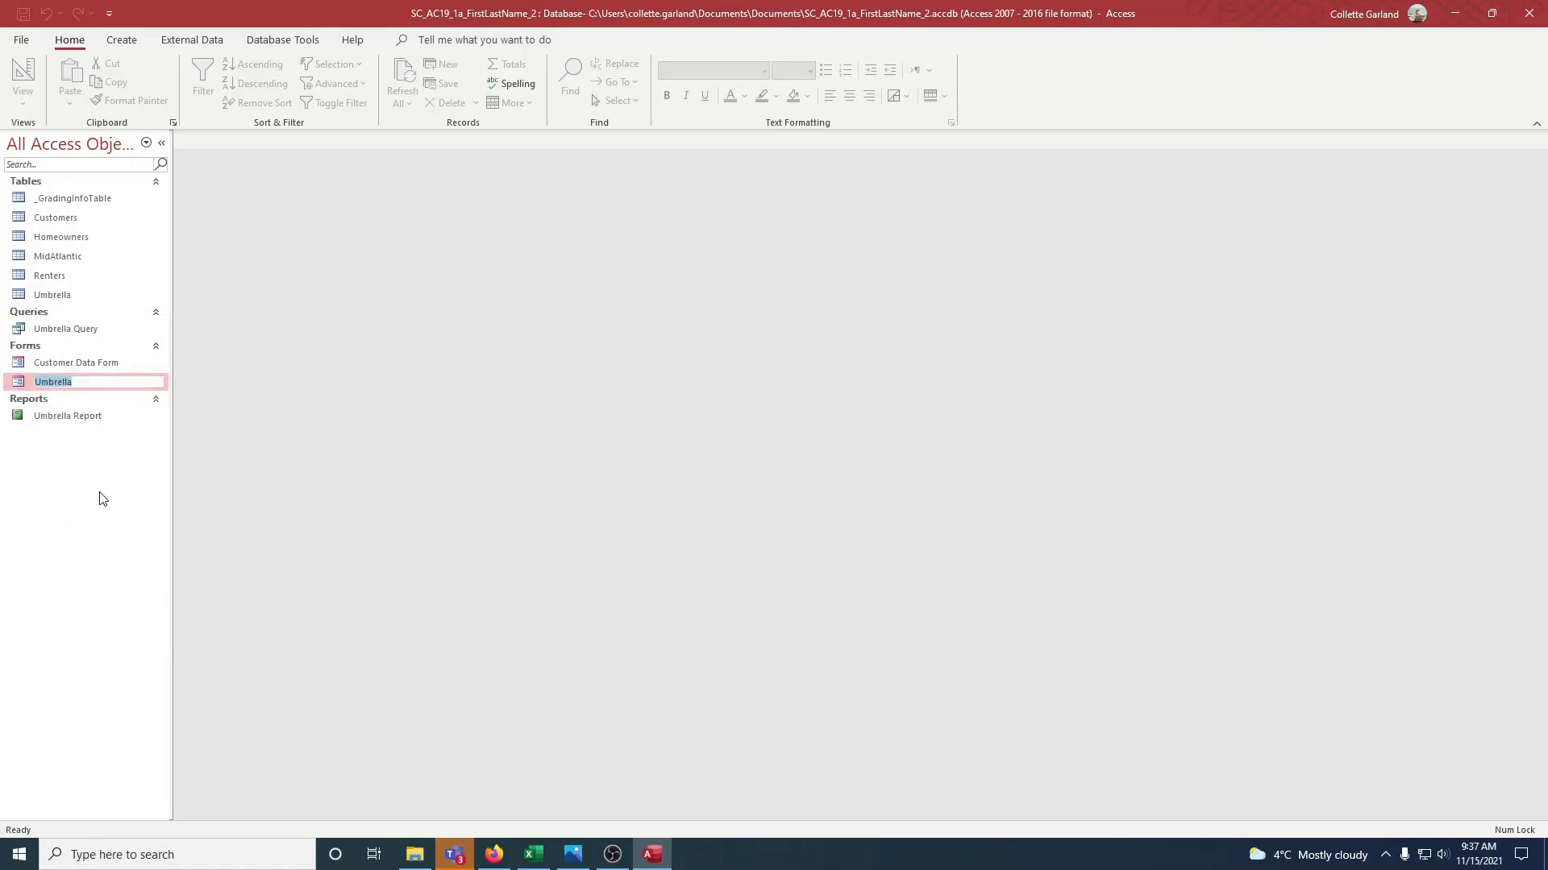
pyautogui.click(83, 382)
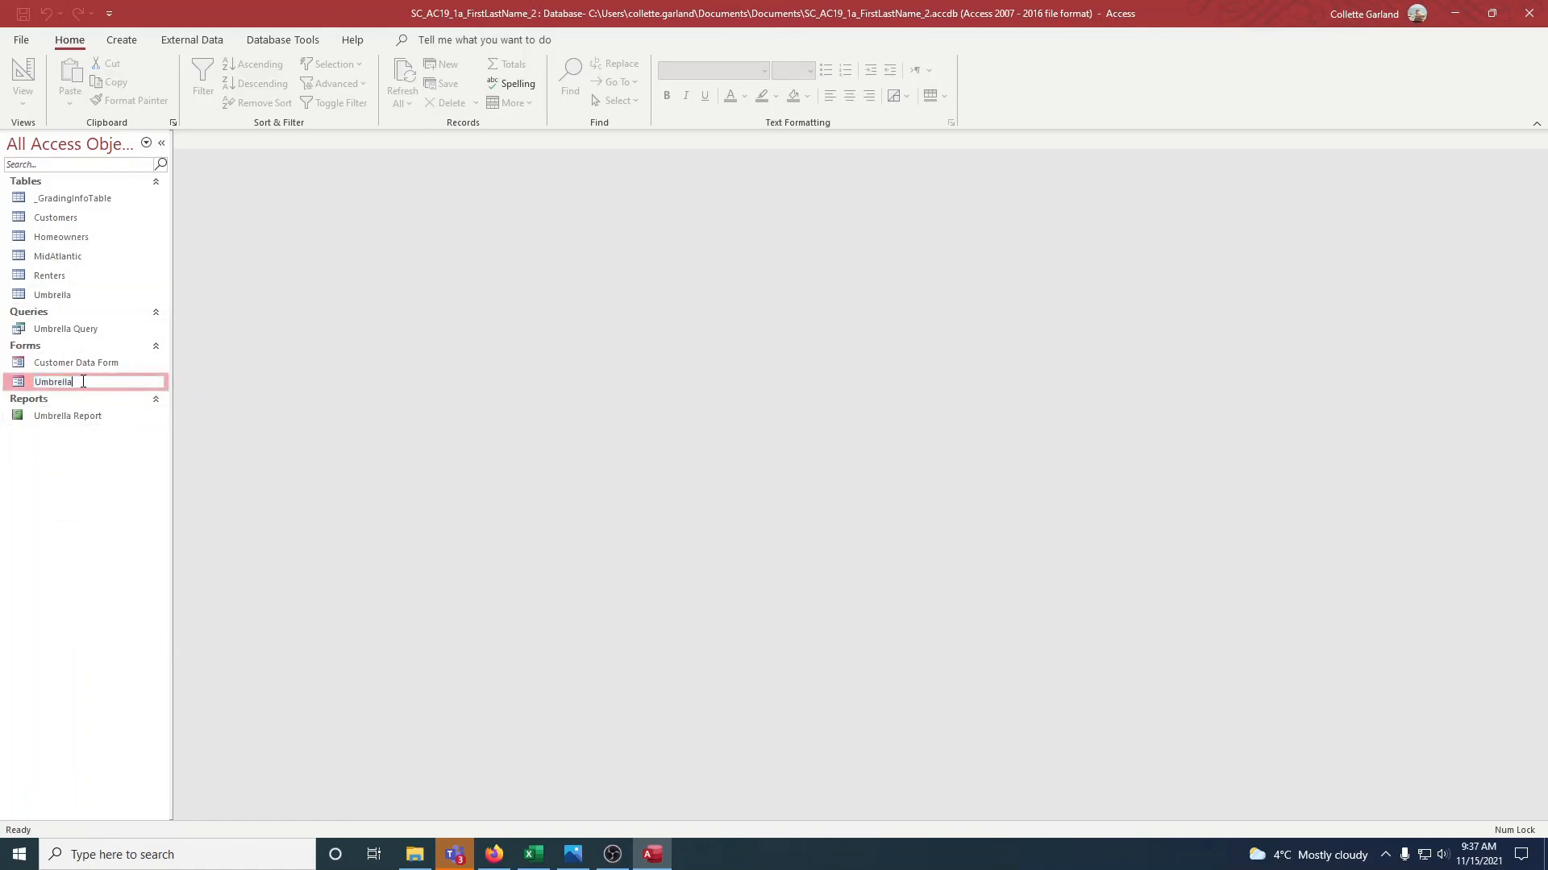
pyautogui.write('Data Form')
pyautogui.press('Return')
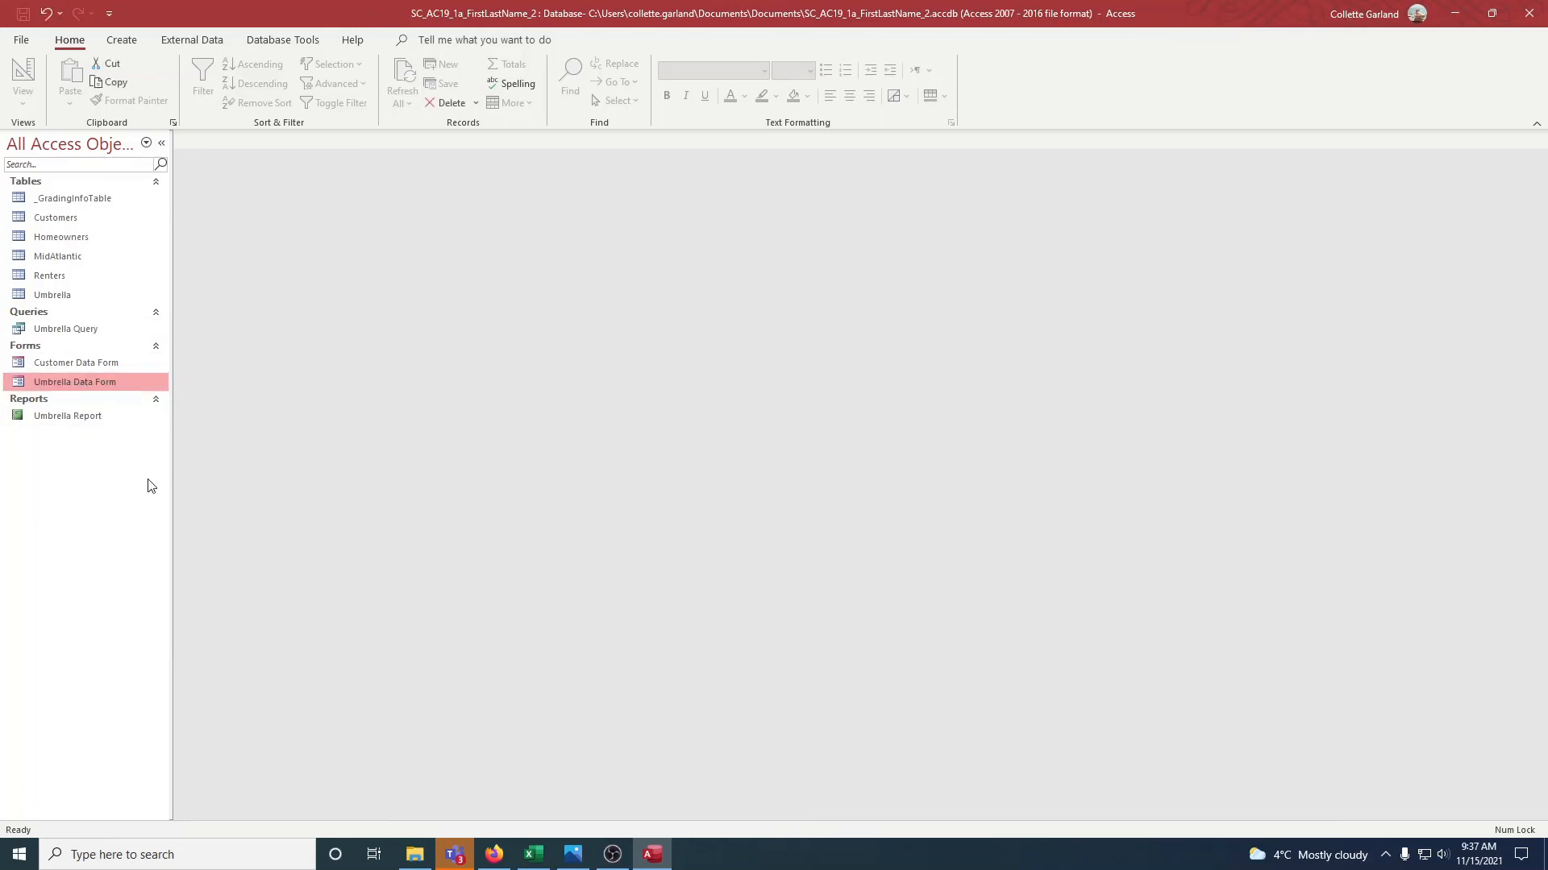